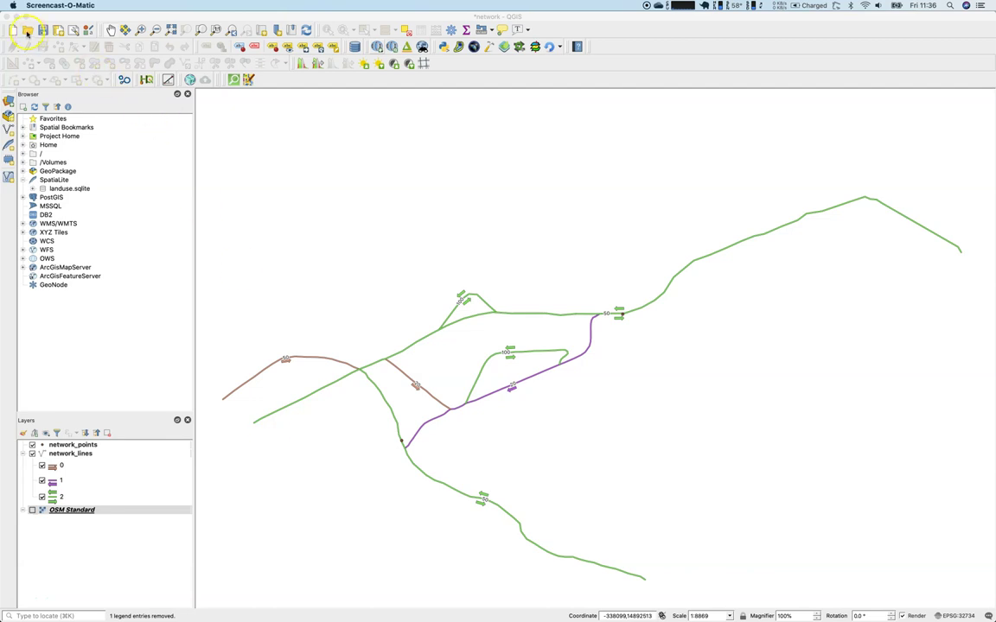
- Reopen network.qgz without saving current changes, then dismiss the two message bars above the map
left_click(28, 30)
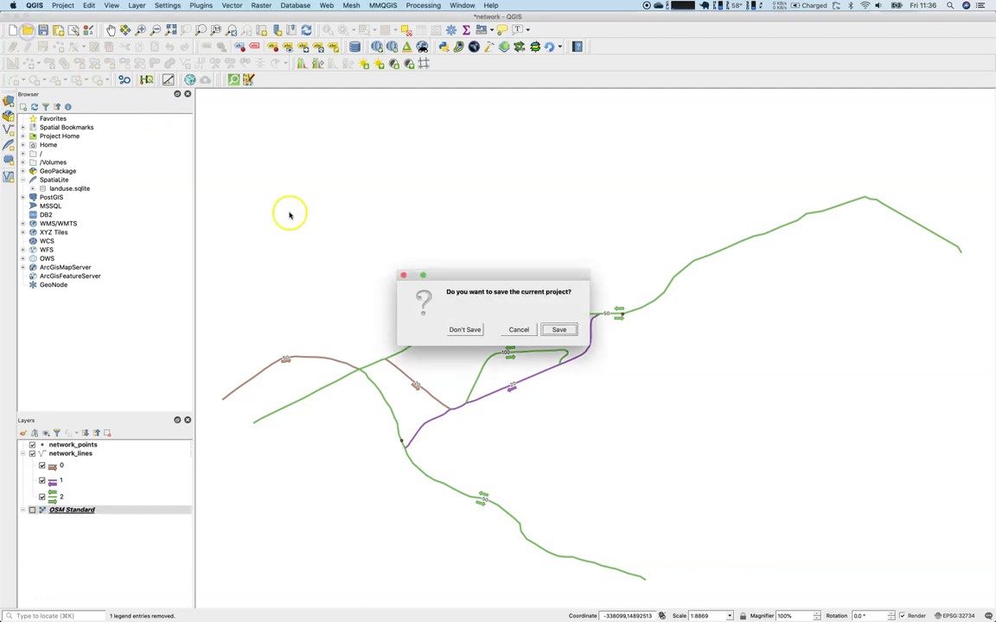
left_click(464, 330)
left_click(425, 175)
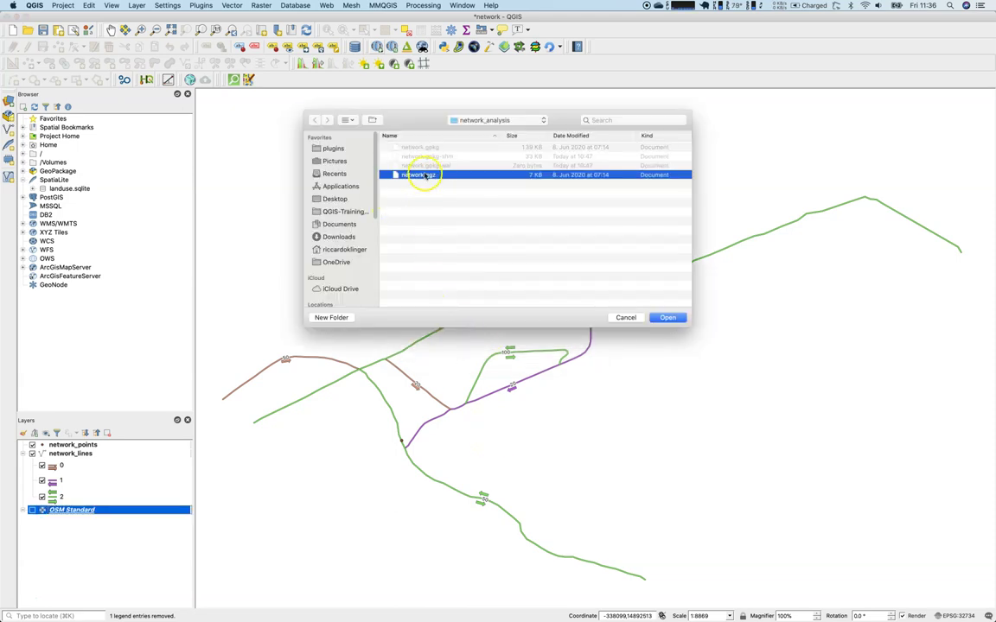
left_click(671, 318)
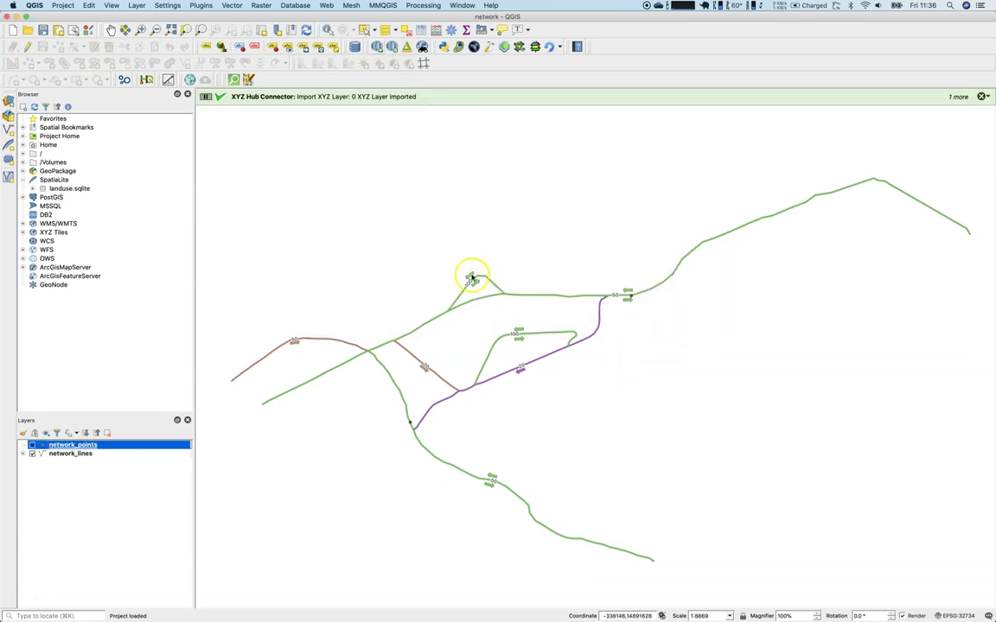
left_click(981, 97)
left_click(981, 97)
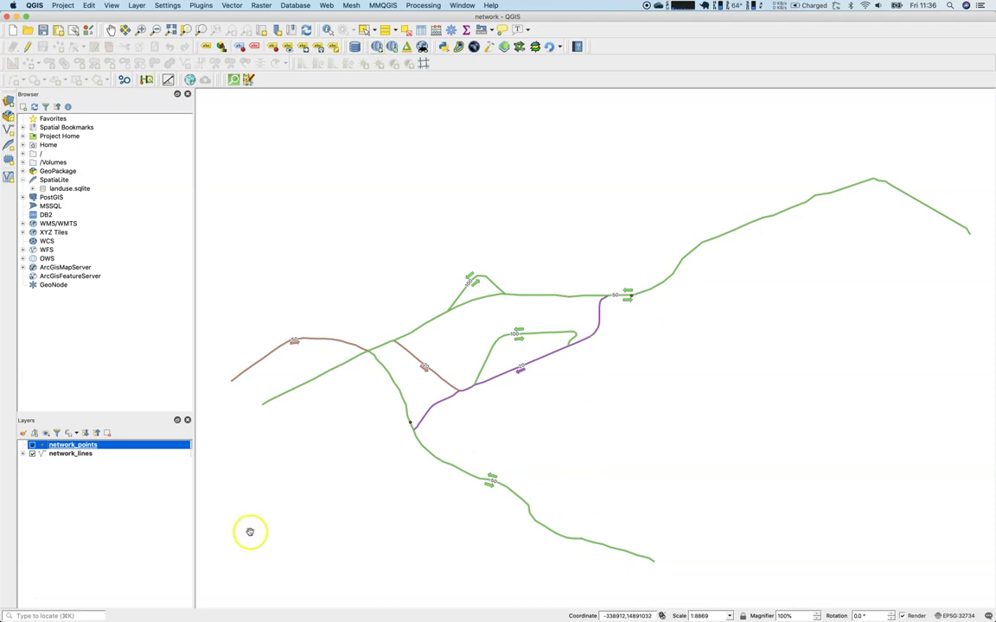
- Review network_lines' Information tab (source path, CRS EPSG:3857, four fields), then close the properties
left_click(23, 454)
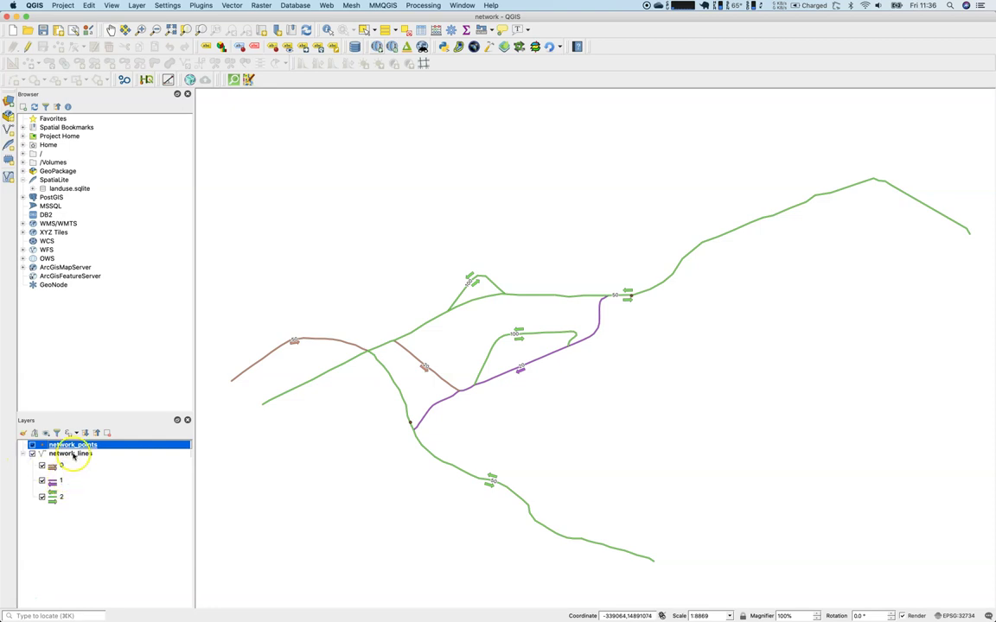
right_click(72, 453)
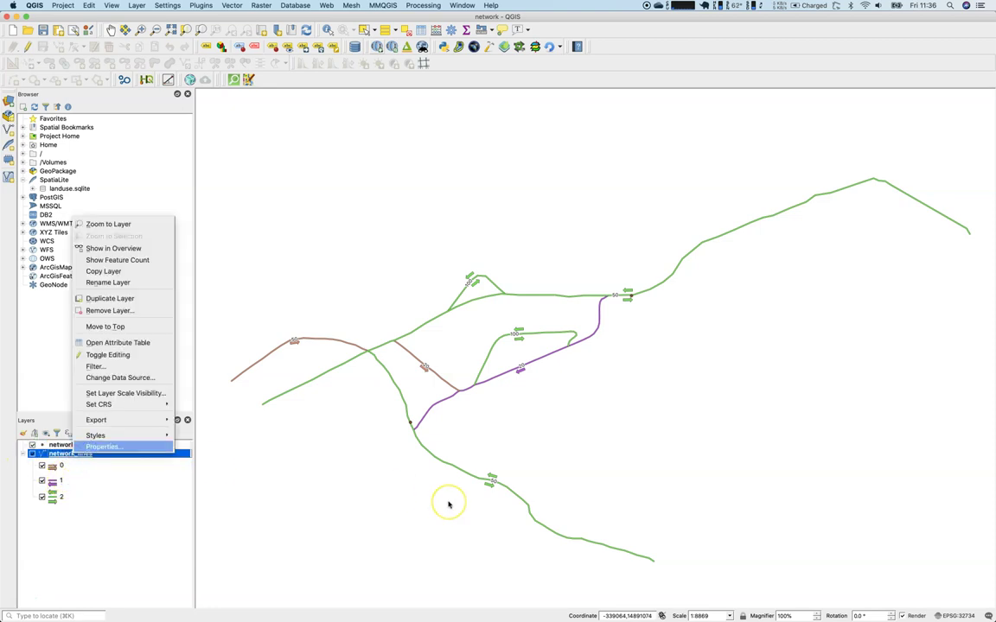
left_click(89, 448)
left_click(132, 44)
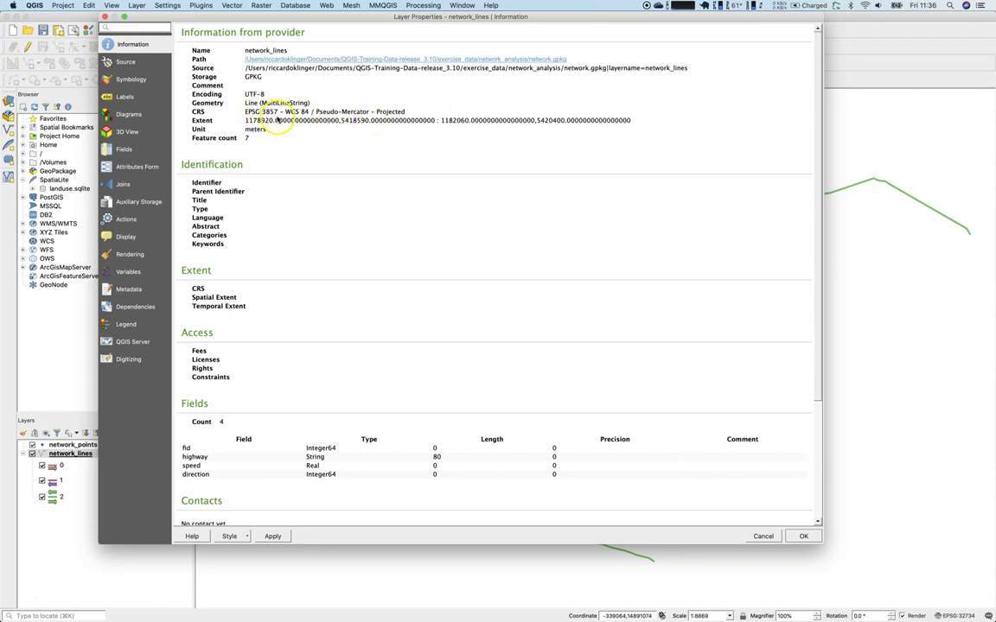
left_click(764, 536)
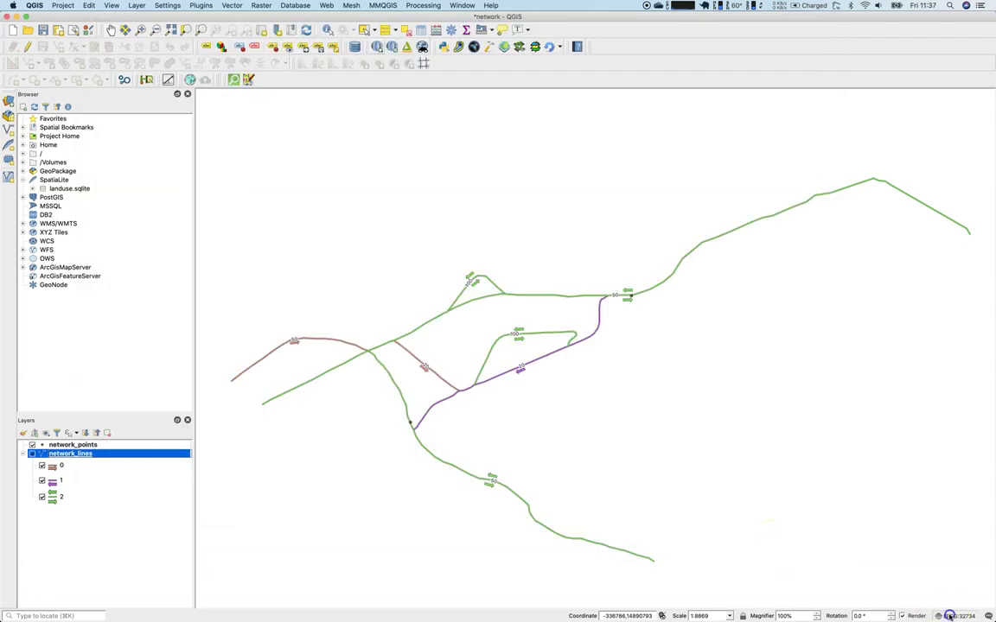
- Change the project CRS from the status-bar button to WGS 84 / UTM zone 32N (EPSG:32632)
left_click(952, 617)
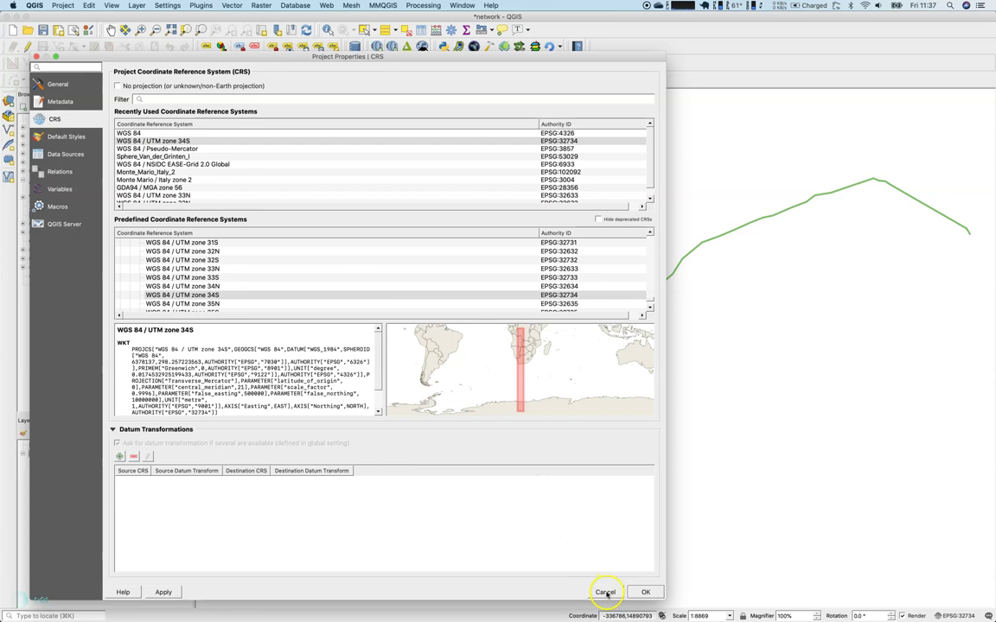
left_click(211, 287)
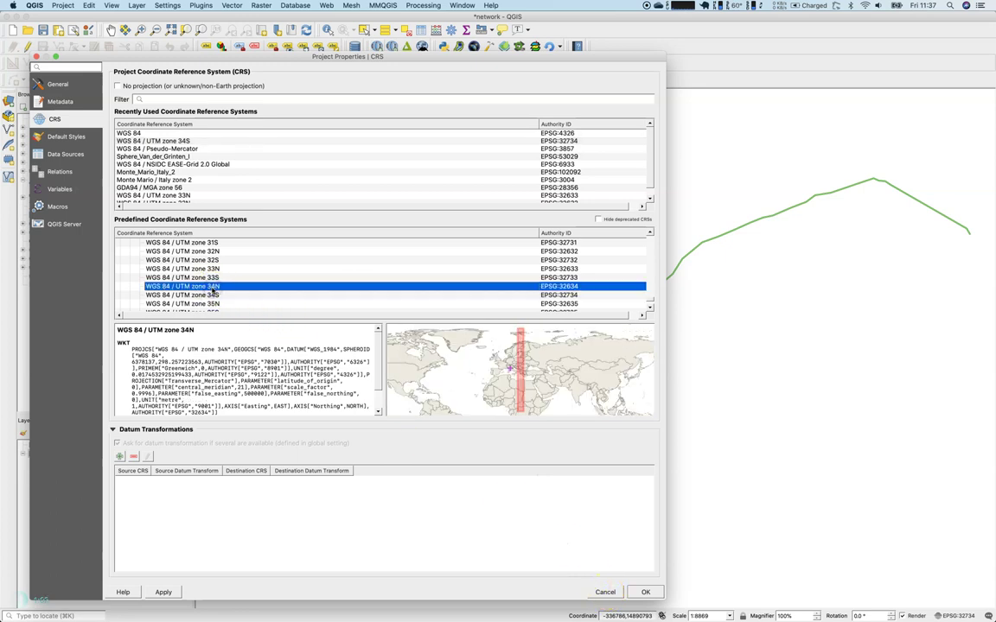
left_click(191, 260)
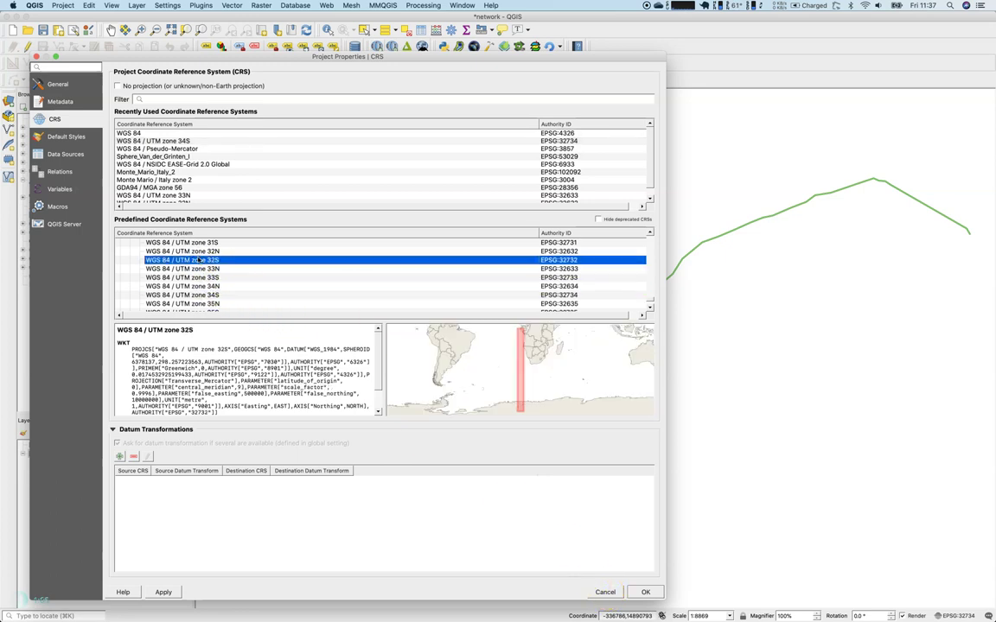
left_click(201, 252)
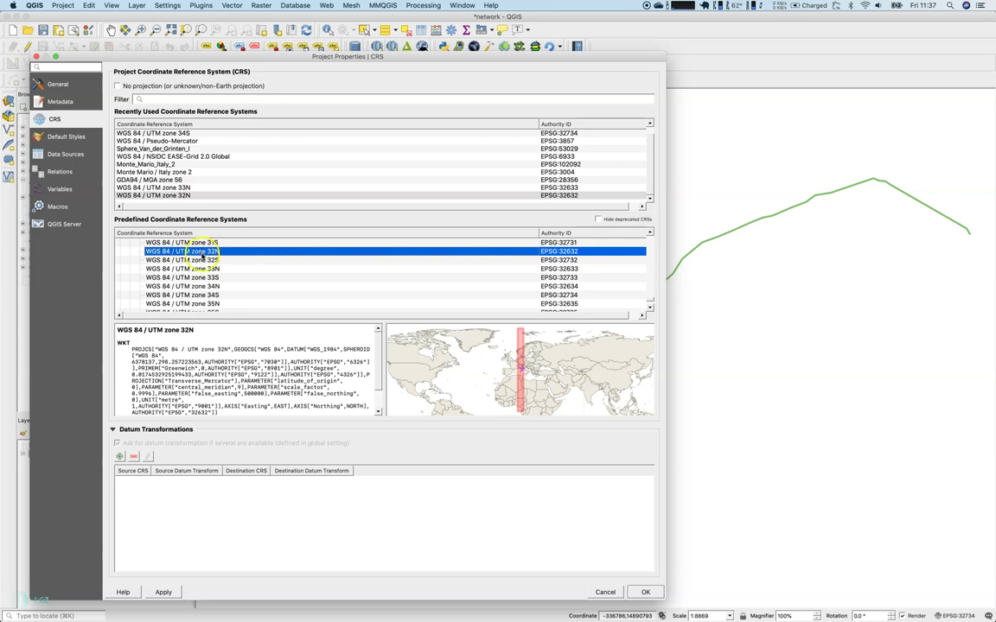
left_click(643, 592)
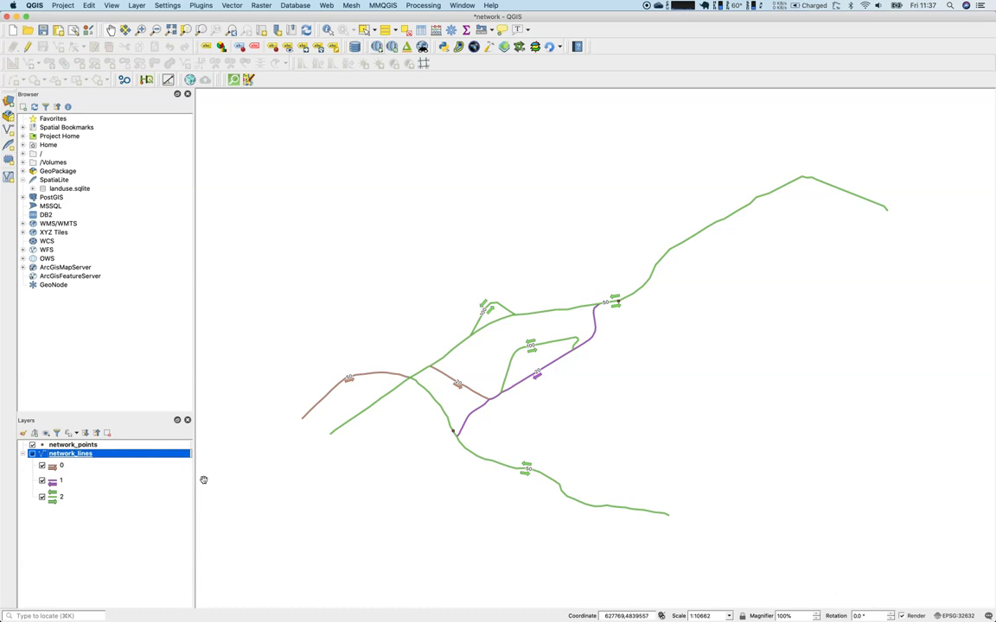
right_click(67, 454)
left_click(104, 340)
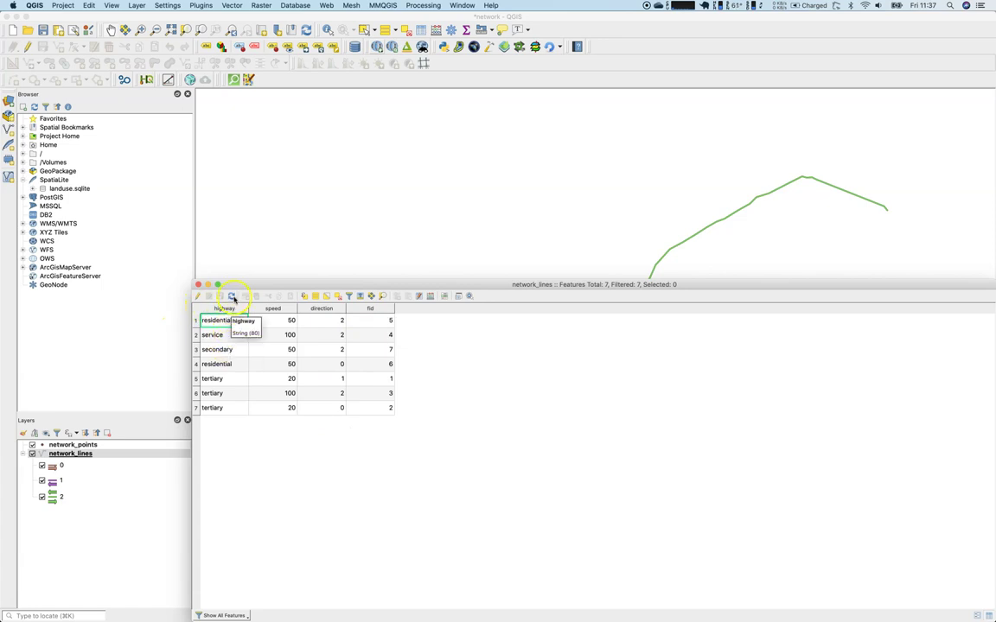
left_click(197, 286)
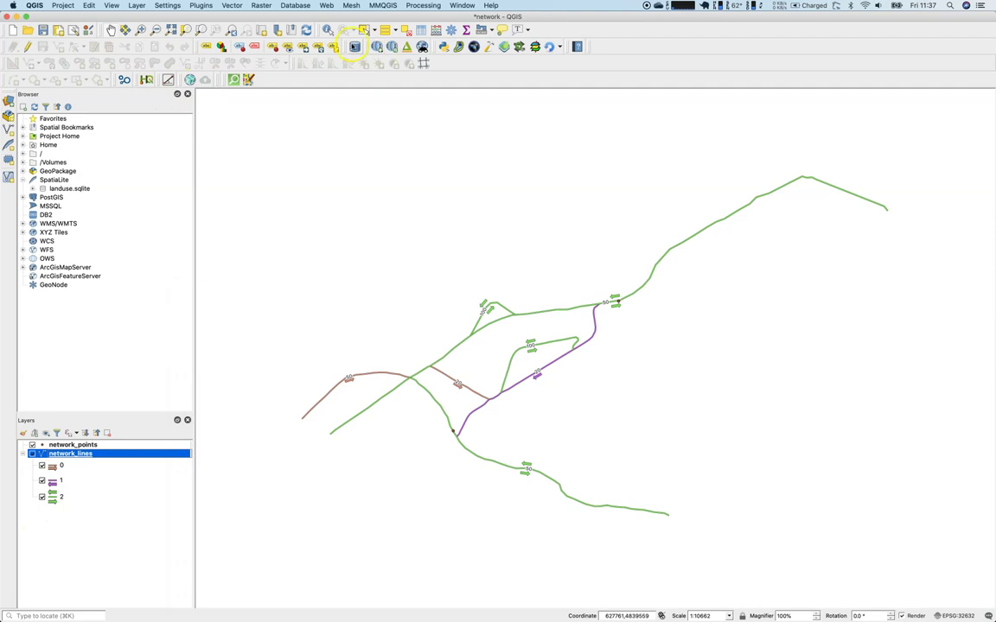
- Add the OSM Standard basemap through QuickMapServices > OSM
left_click(377, 46)
mouse_move(406, 402)
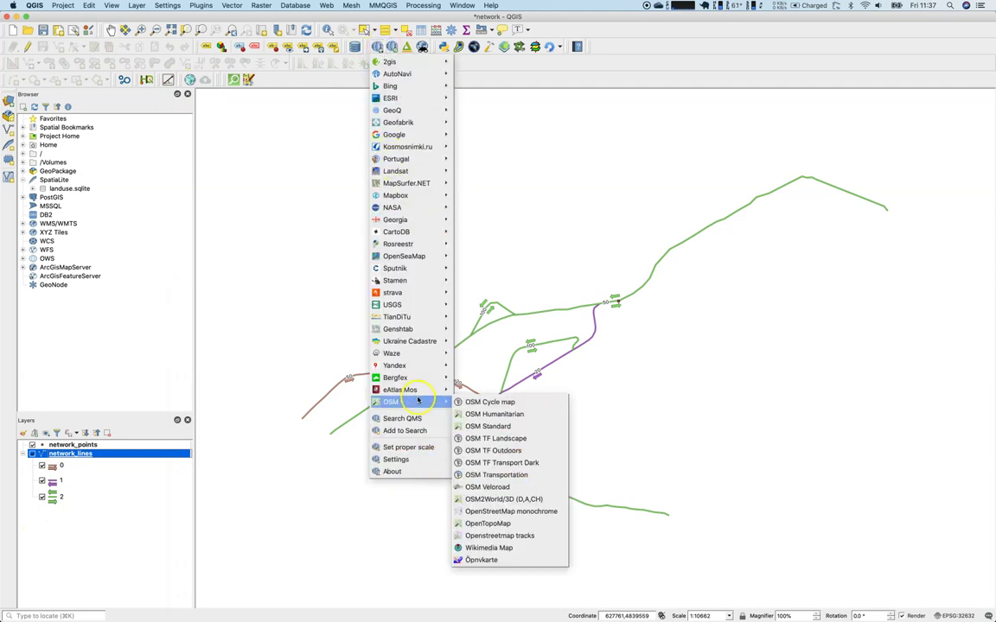
left_click(495, 424)
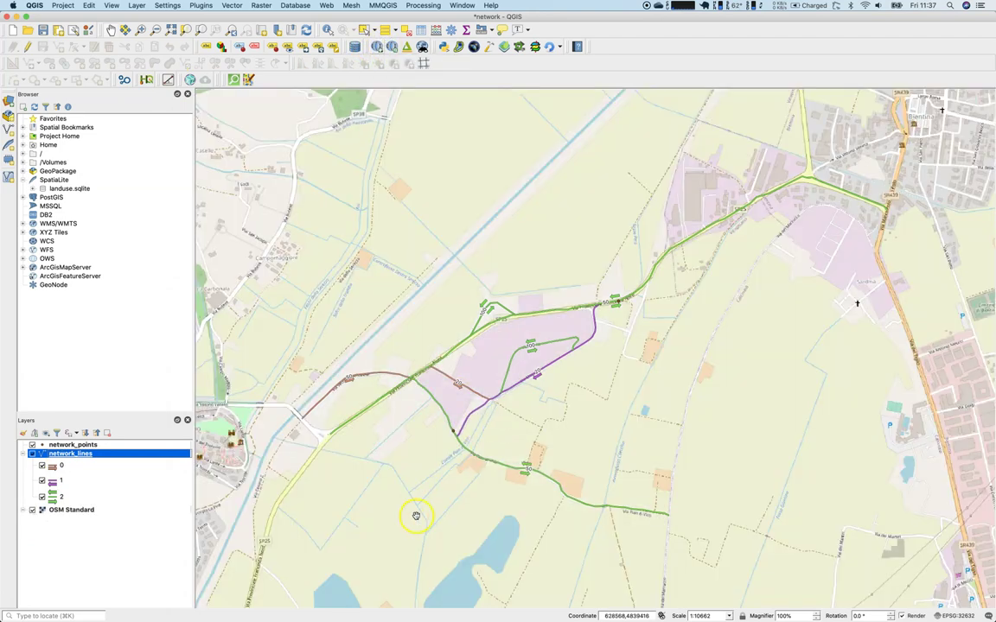
left_click(620, 522)
left_click(454, 437)
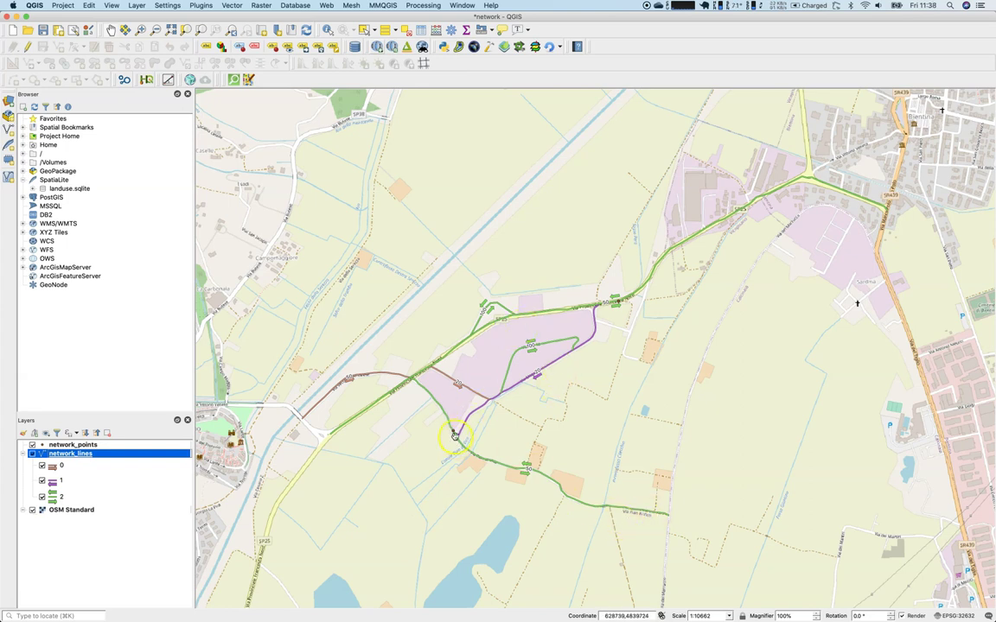
- Turn off the OSM Standard layer's visibility in the Layers panel
left_click(79, 513)
right_click(78, 514)
left_click(32, 511)
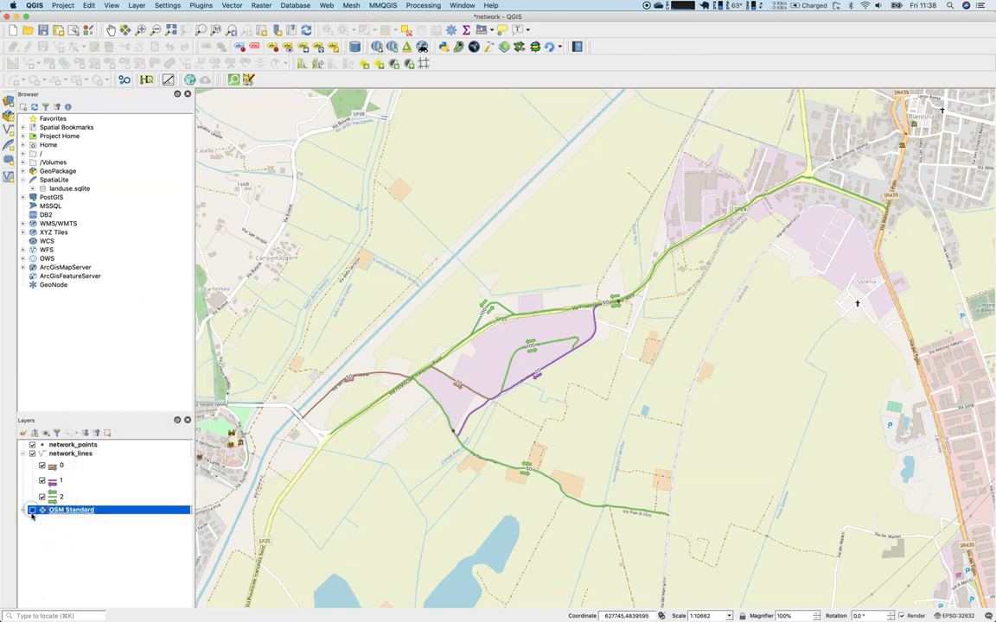
left_click(32, 511)
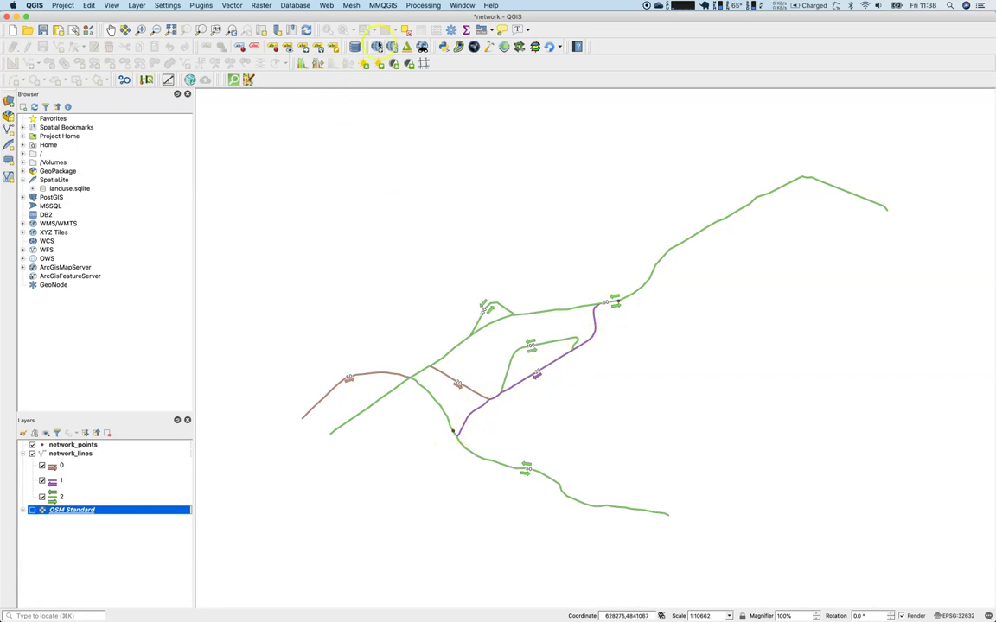
- Open Shortest path (point to point) from the Processing Toolbox's Network analysis group
left_click(406, 30)
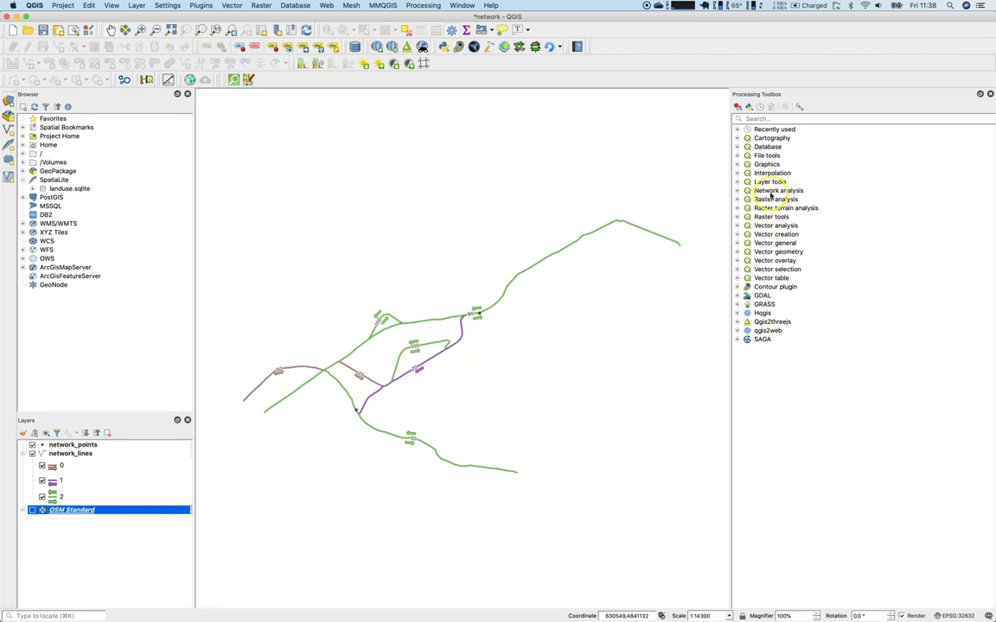
left_click(744, 192)
left_click(739, 191)
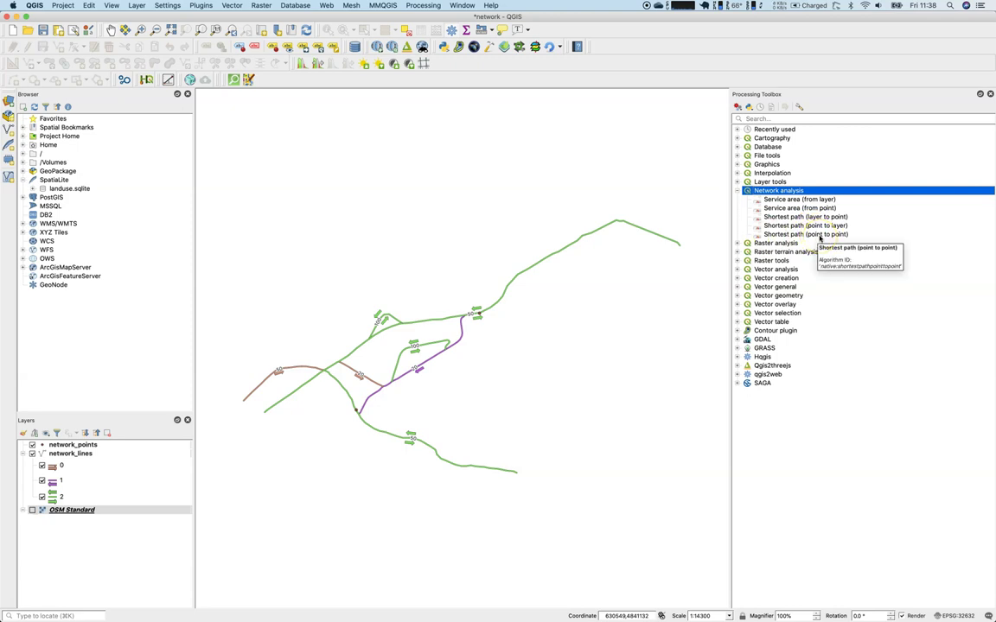
double_click(818, 234)
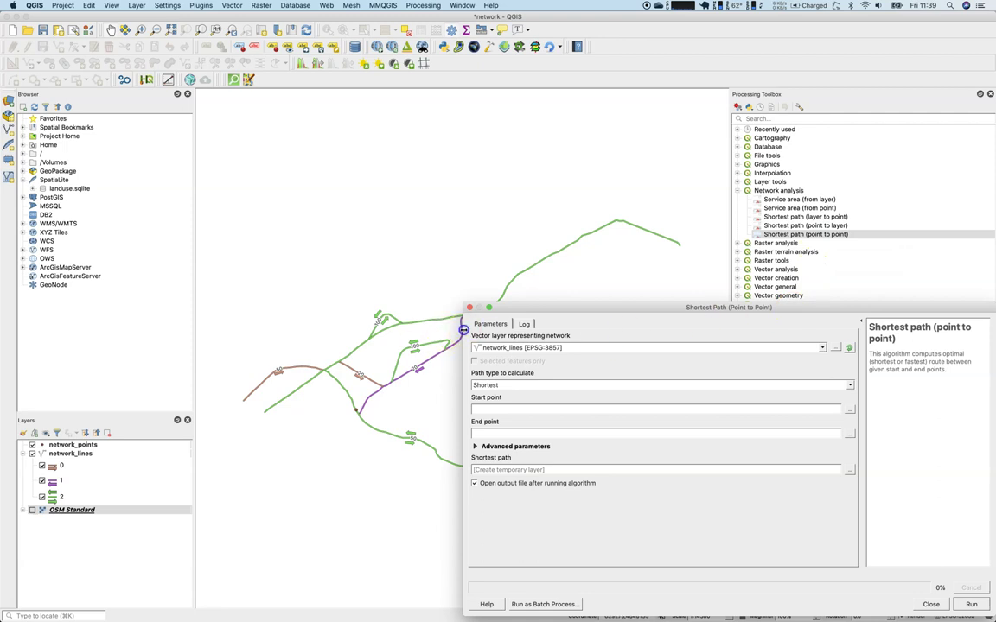
left_click_drag(467, 328, 611, 328)
left_click_drag(712, 309, 693, 141)
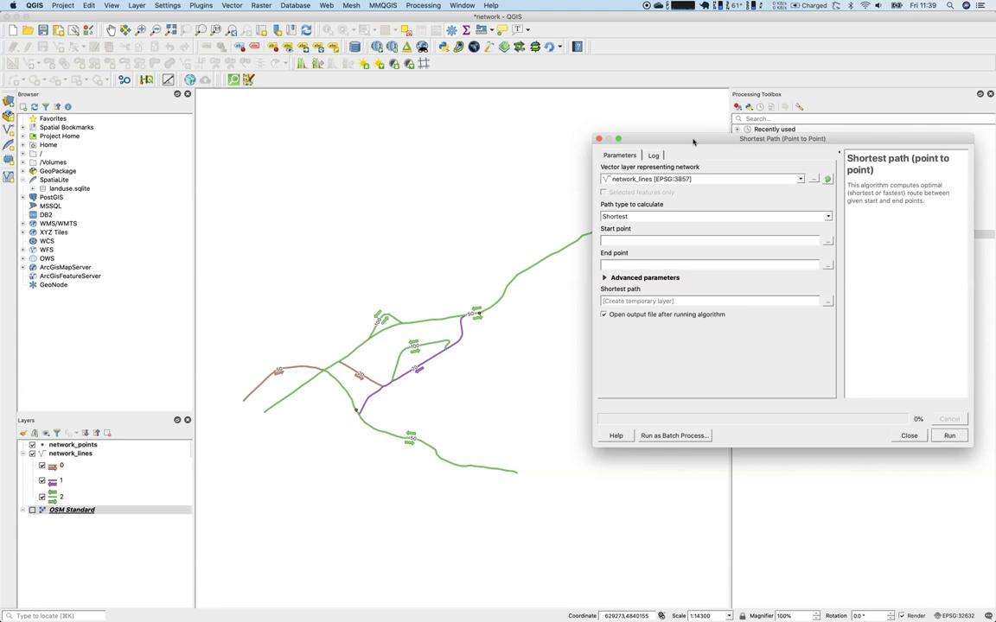
- Use network_lines with path type Shortest, picking the start and end points on the map
left_click(727, 176)
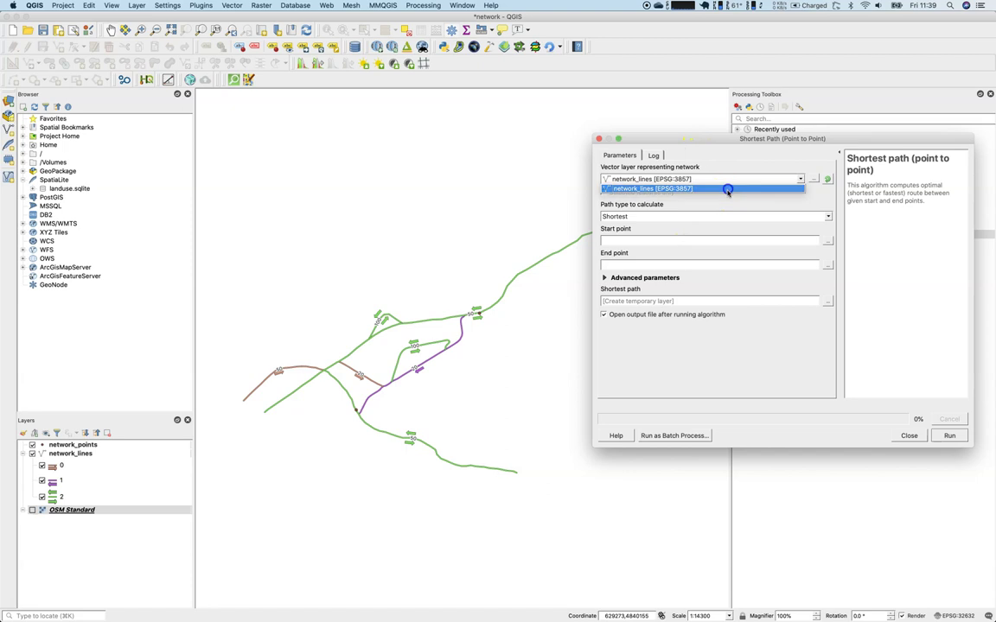
left_click(712, 216)
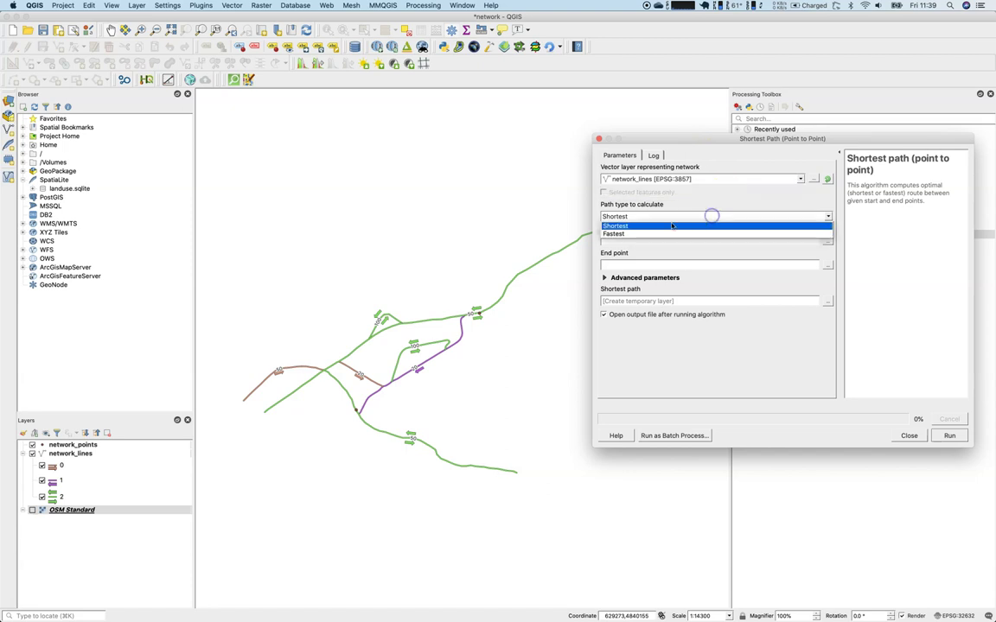
left_click(613, 235)
left_click(623, 216)
left_click(618, 225)
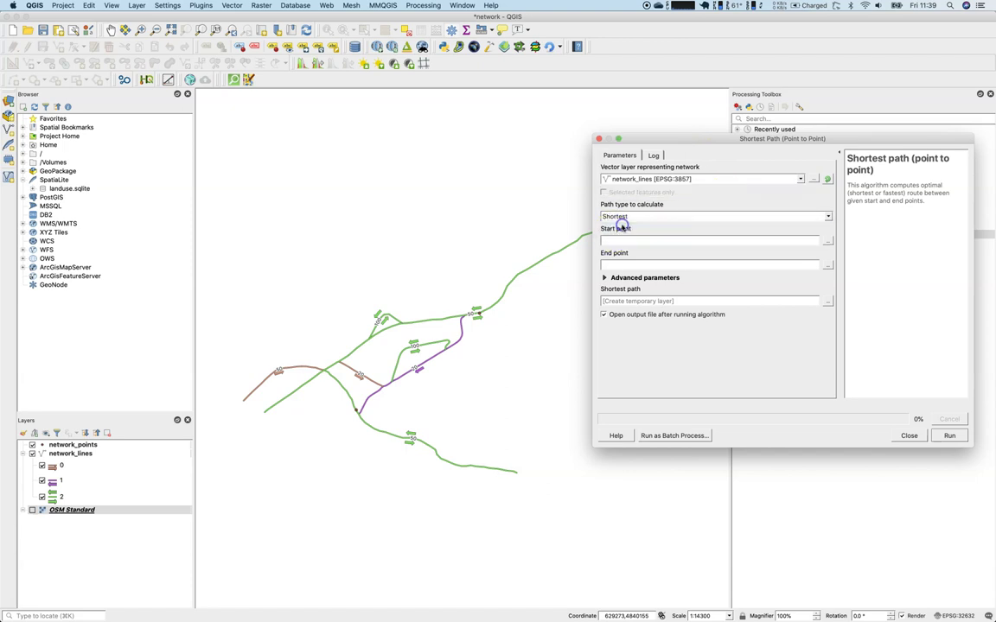
left_click(828, 242)
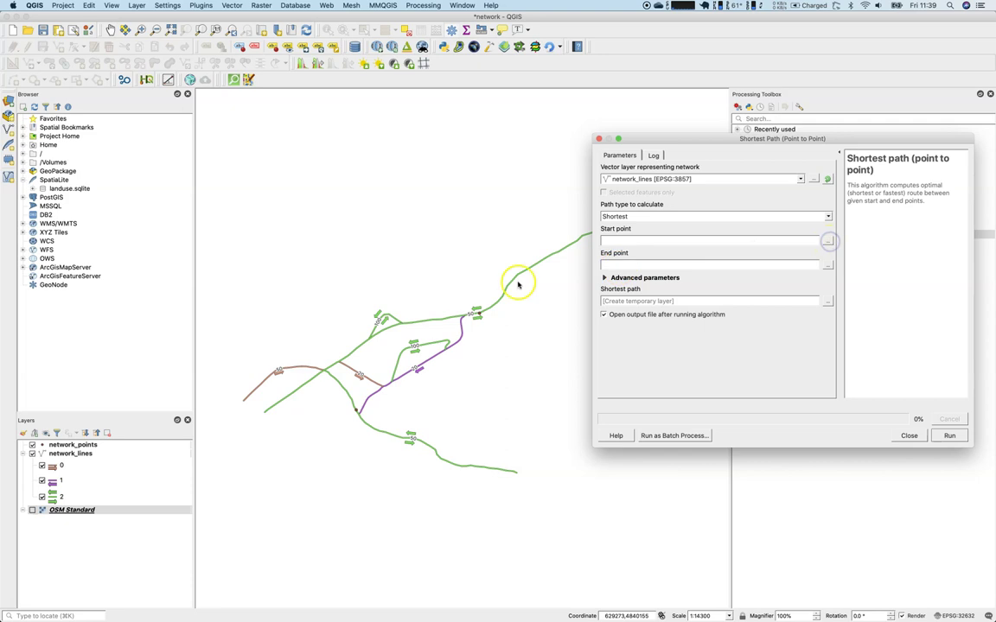
left_click(478, 314)
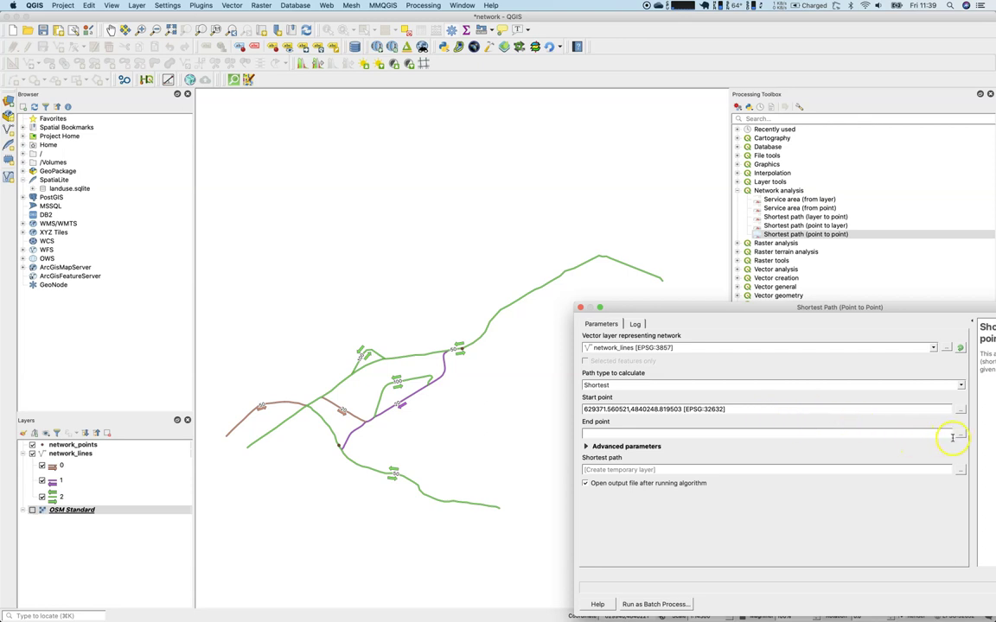
left_click(963, 435)
left_click(339, 446)
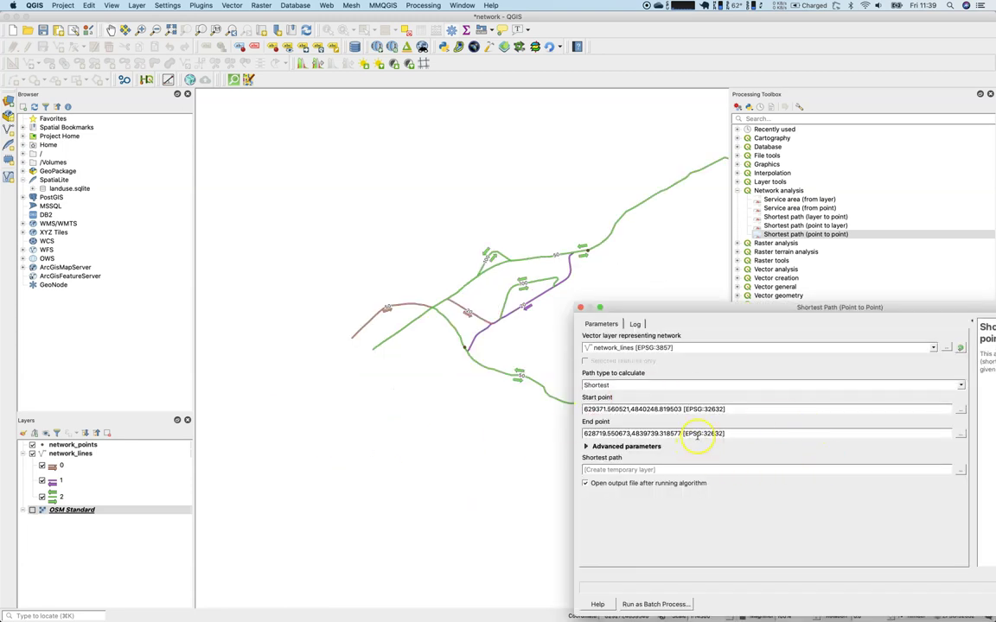
left_click_drag(786, 313, 636, 150)
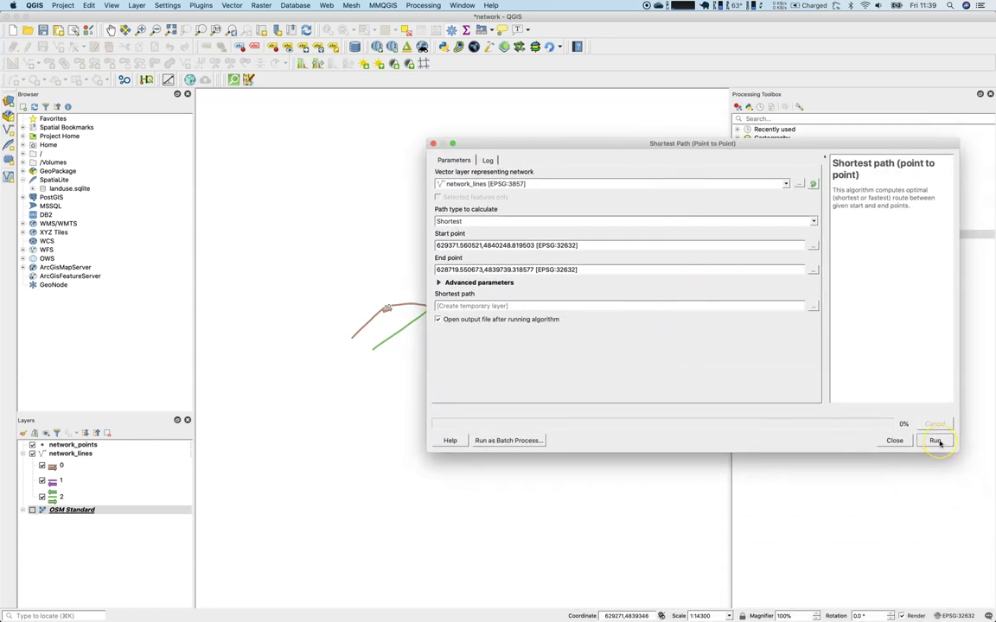
- Move the Shortest path layer above network_lines, toggling network_lines off and on to compare
left_click(894, 441)
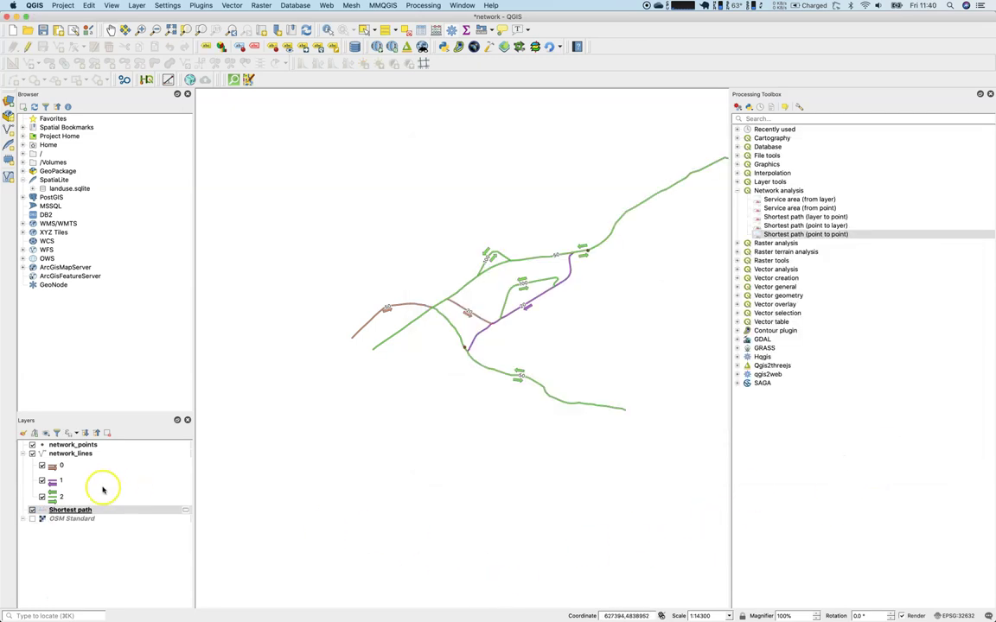
left_click_drag(67, 510, 71, 449)
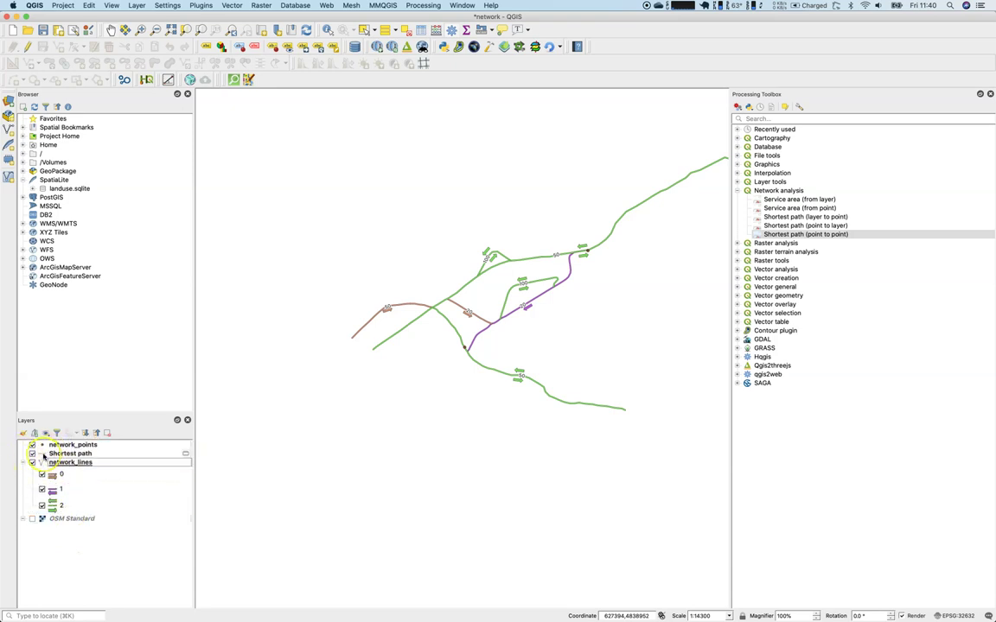
left_click(32, 463)
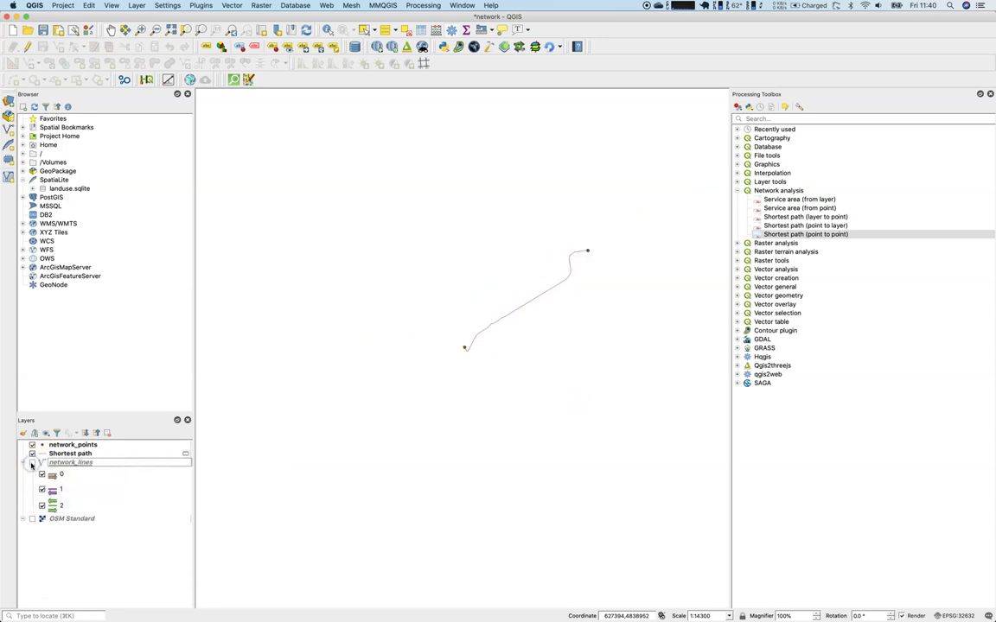
left_click(32, 463)
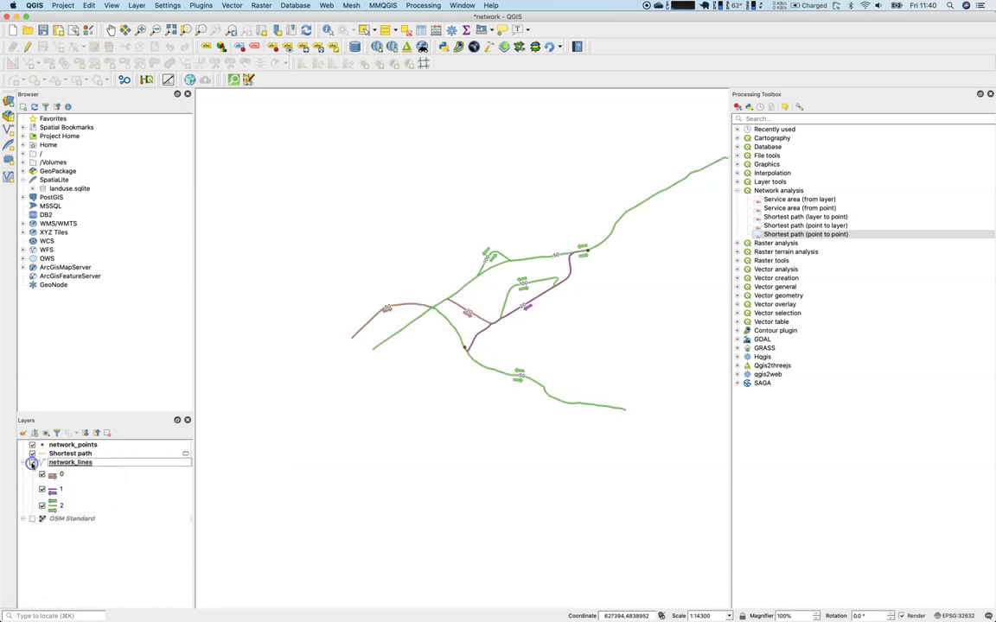
left_click(32, 463)
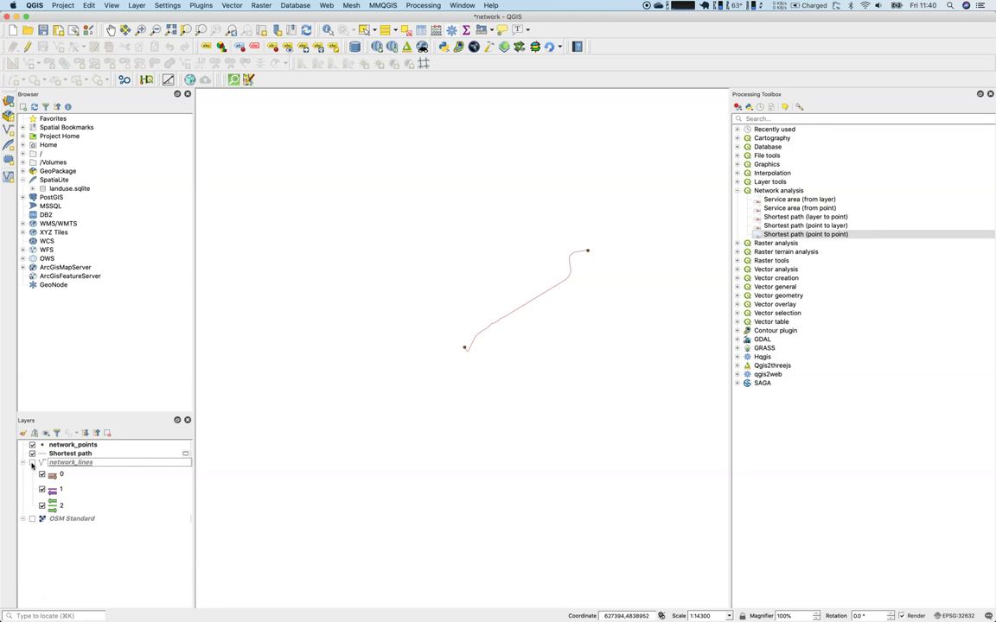
left_click(32, 463)
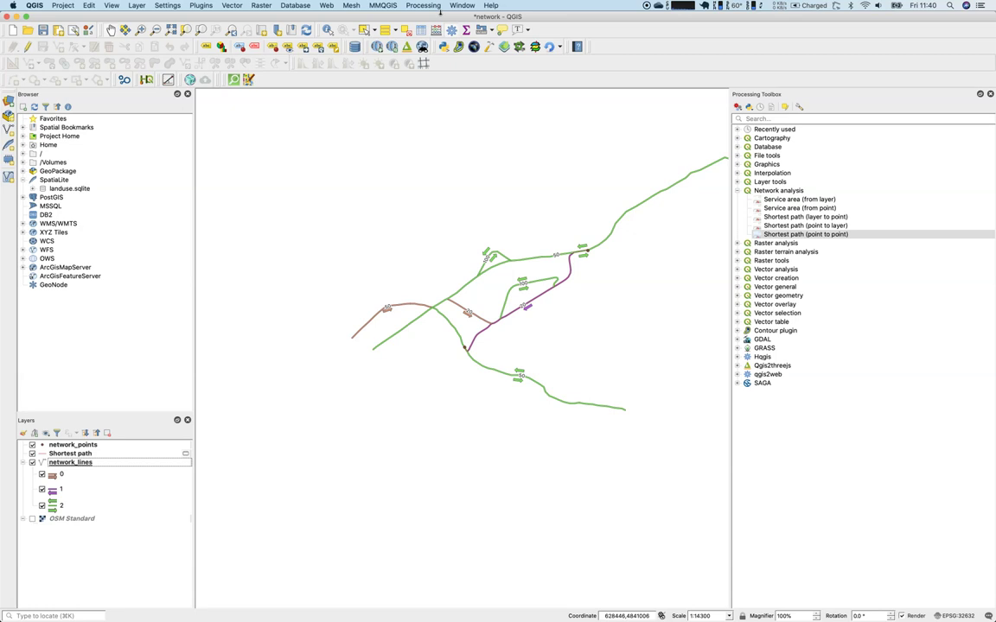
- Reopen Shortest path (point to point) with path type Fastest, from upper-right node to lower-left node
double_click(826, 235)
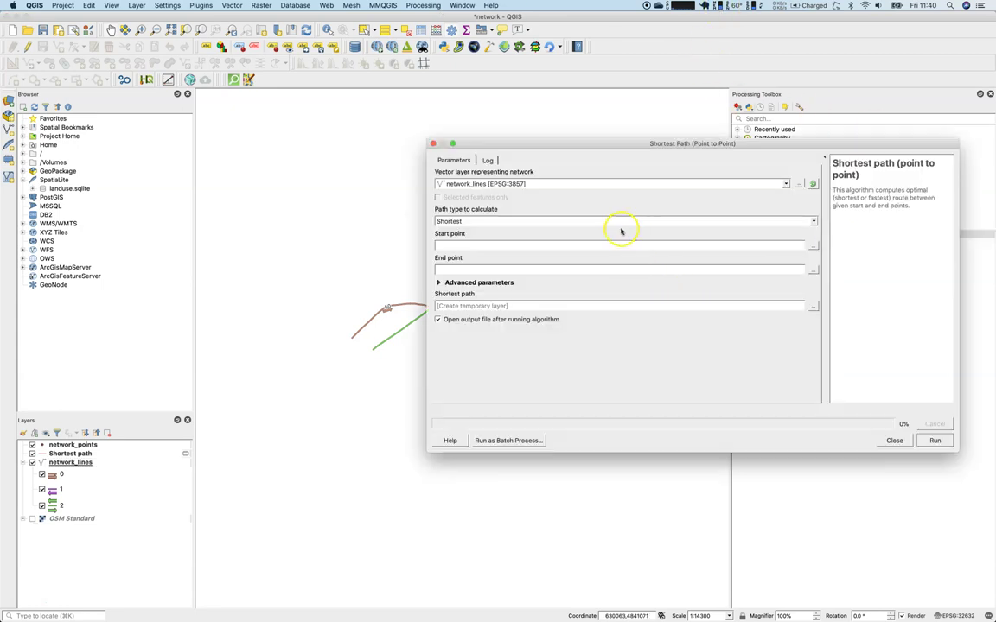
left_click(552, 222)
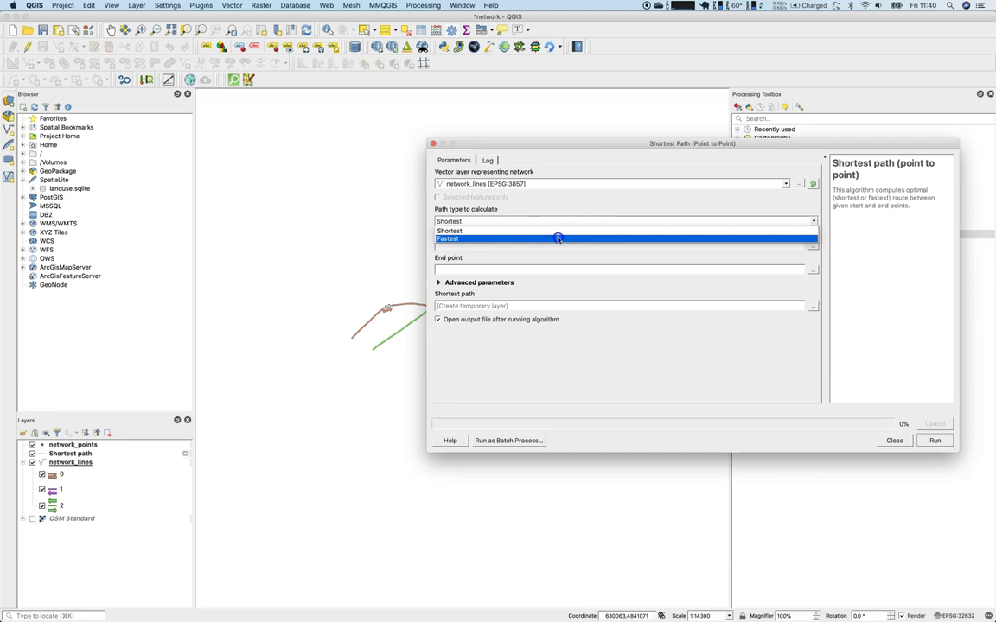
left_click(557, 239)
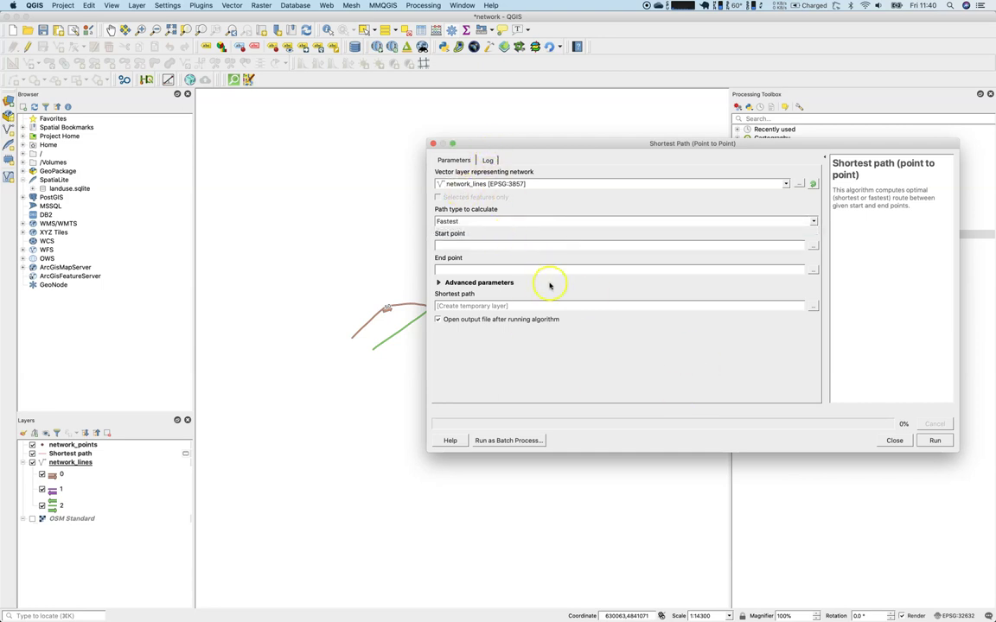
left_click_drag(812, 147, 963, 170)
left_click(963, 271)
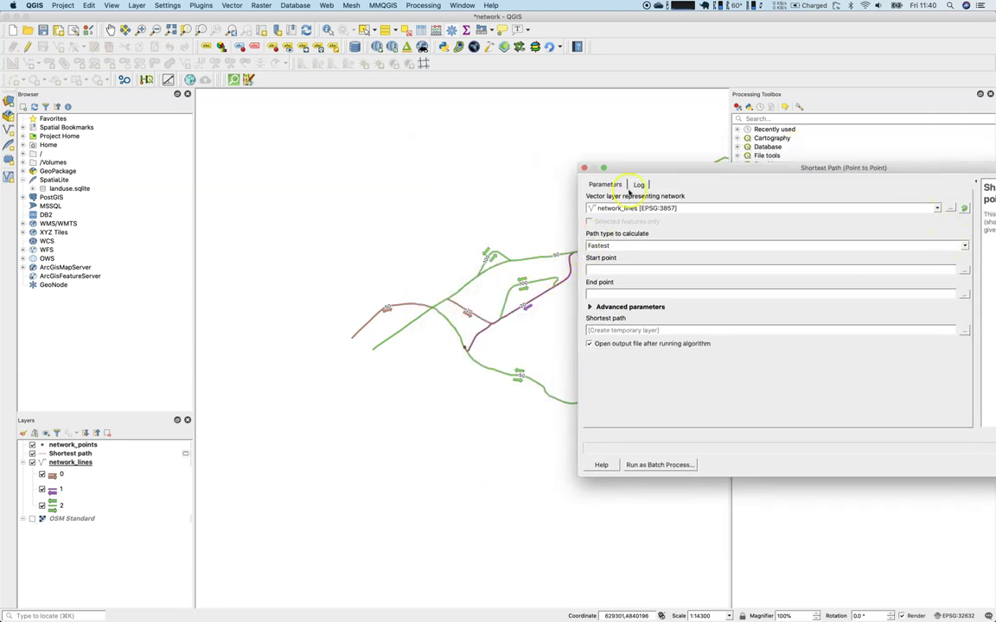
left_click_drag(643, 169, 722, 175)
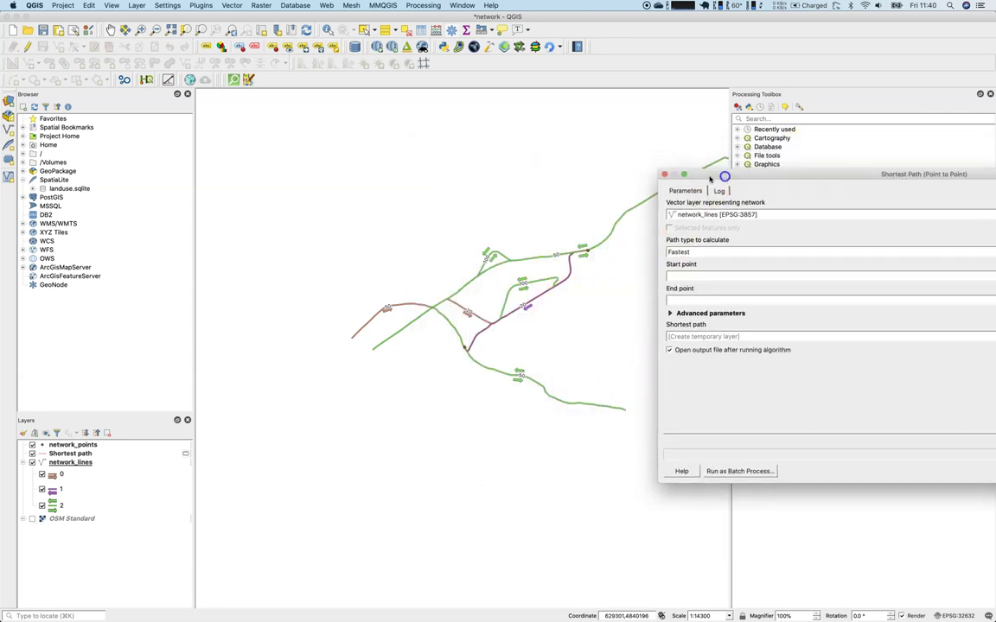
left_click(585, 251)
left_click(817, 269)
left_click(338, 446)
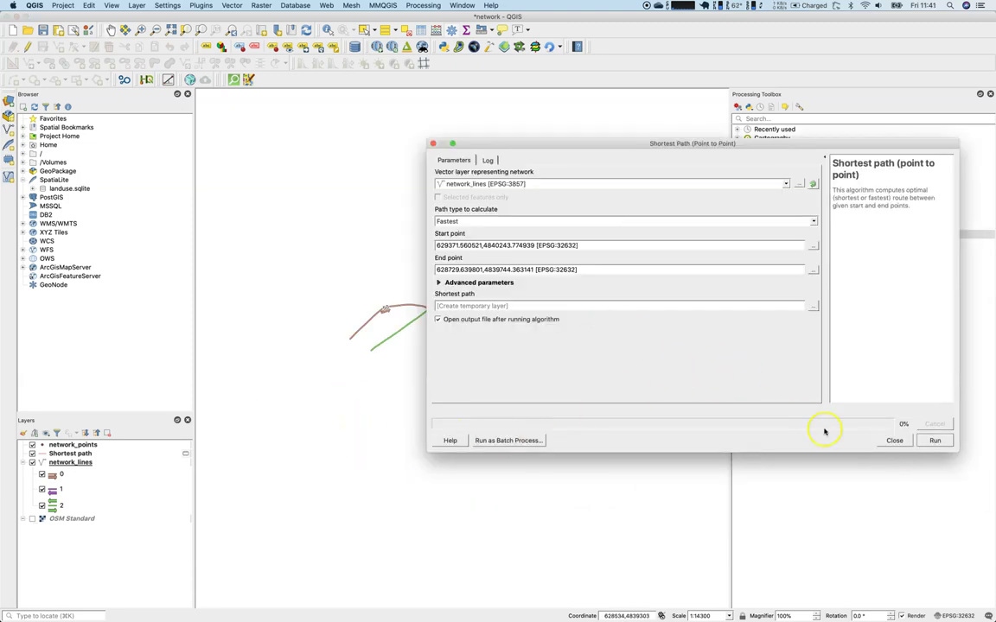
- Run the fastest route and show it alone, hiding the first Shortest path and network_lines
left_click(930, 441)
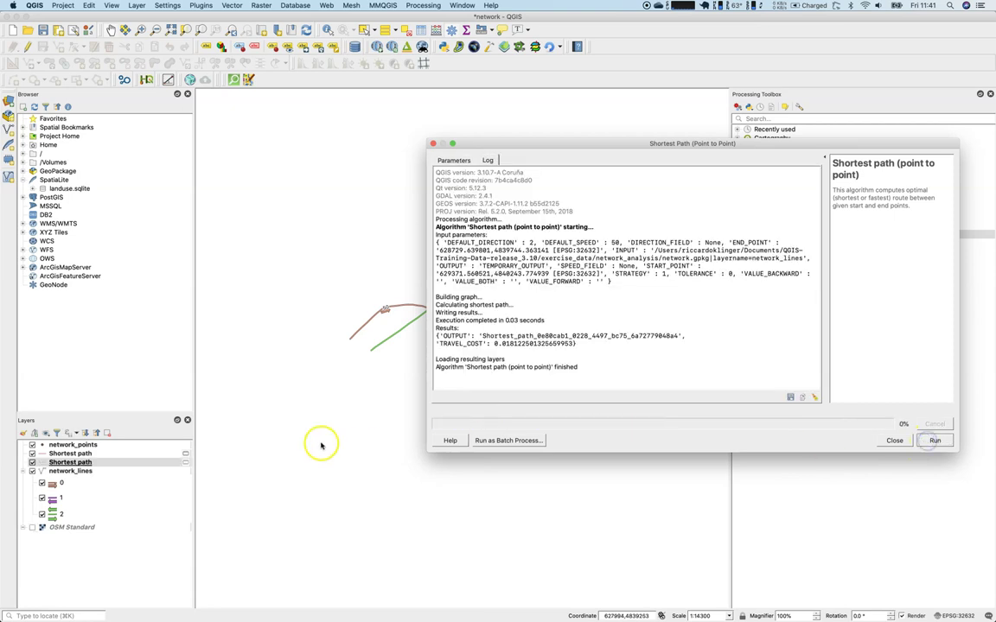
key("Escape")
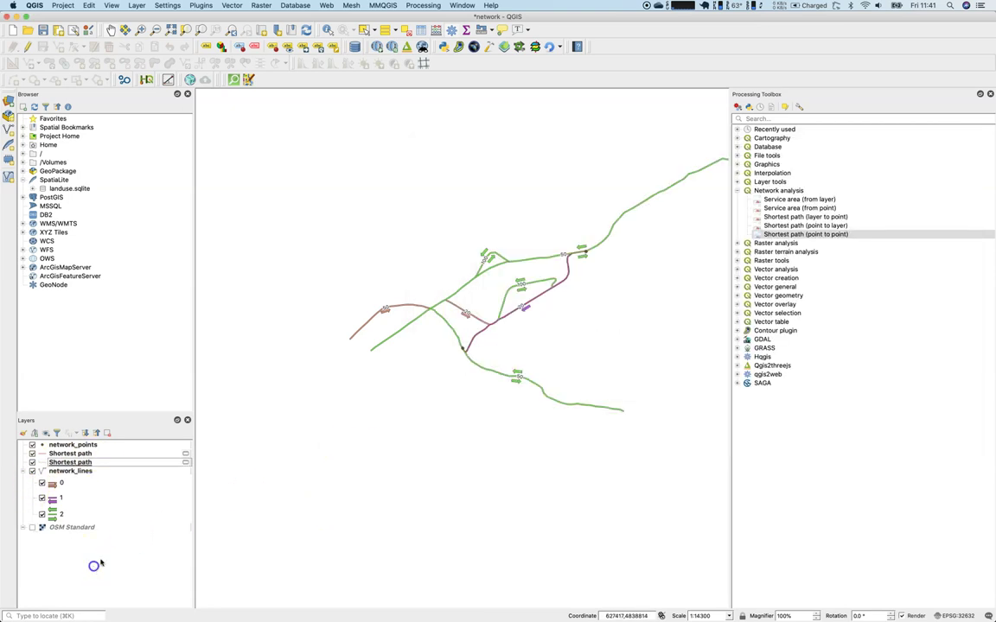
left_click(32, 453)
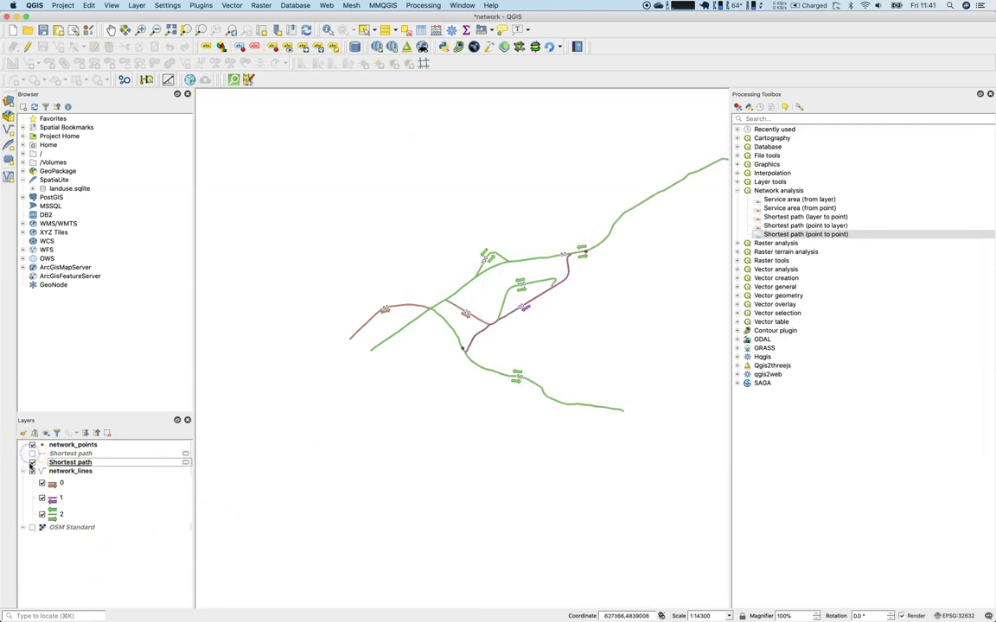
left_click(32, 470)
left_click(32, 453)
left_click(32, 453)
left_click(32, 453)
left_click(32, 453)
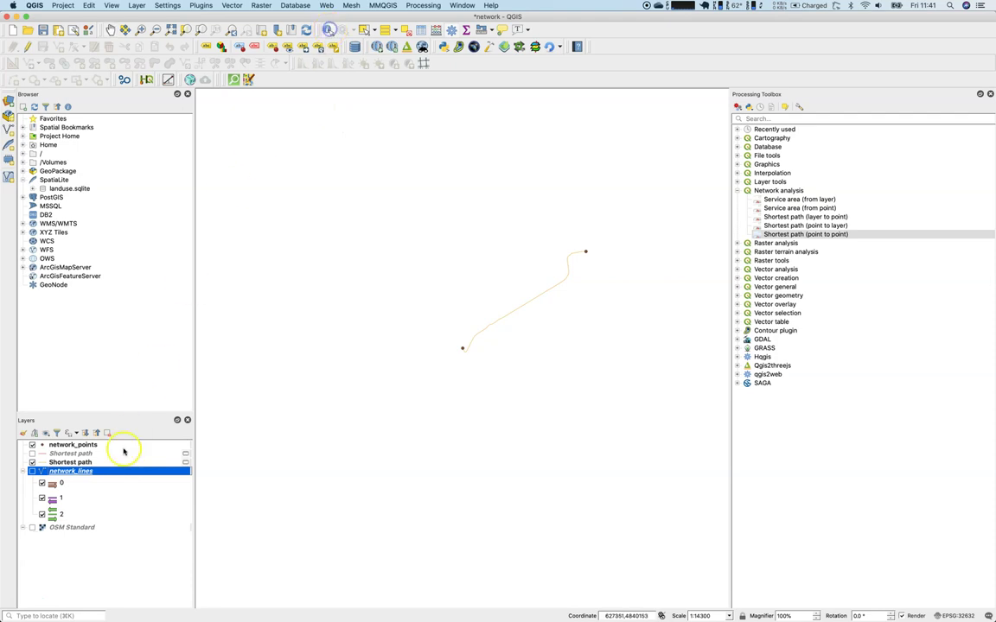
- Identify the fastest route's attributes (cost 0.018122501325659953), then close them
left_click(52, 463)
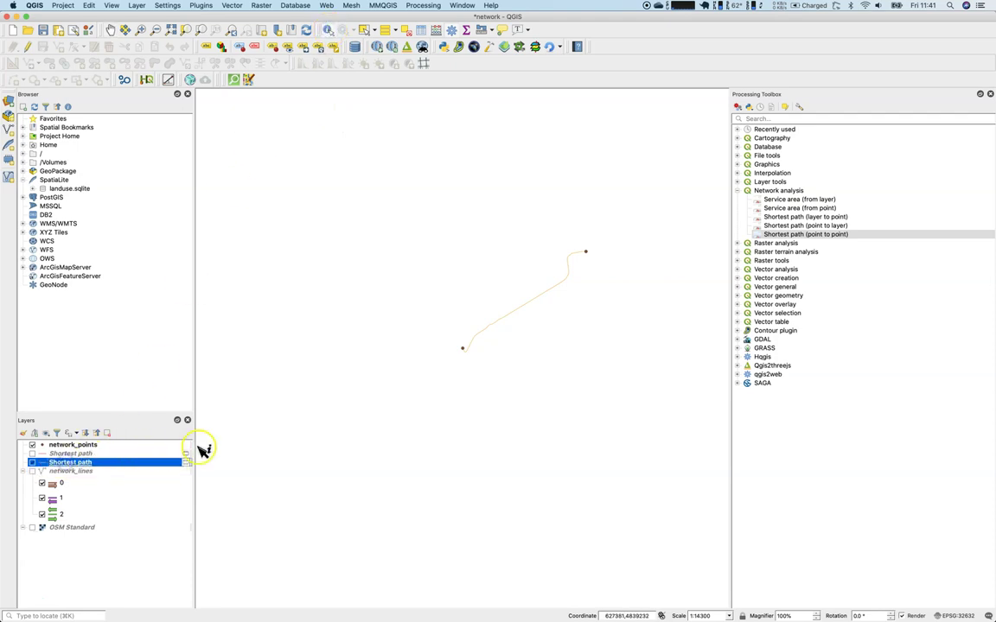
left_click(525, 311)
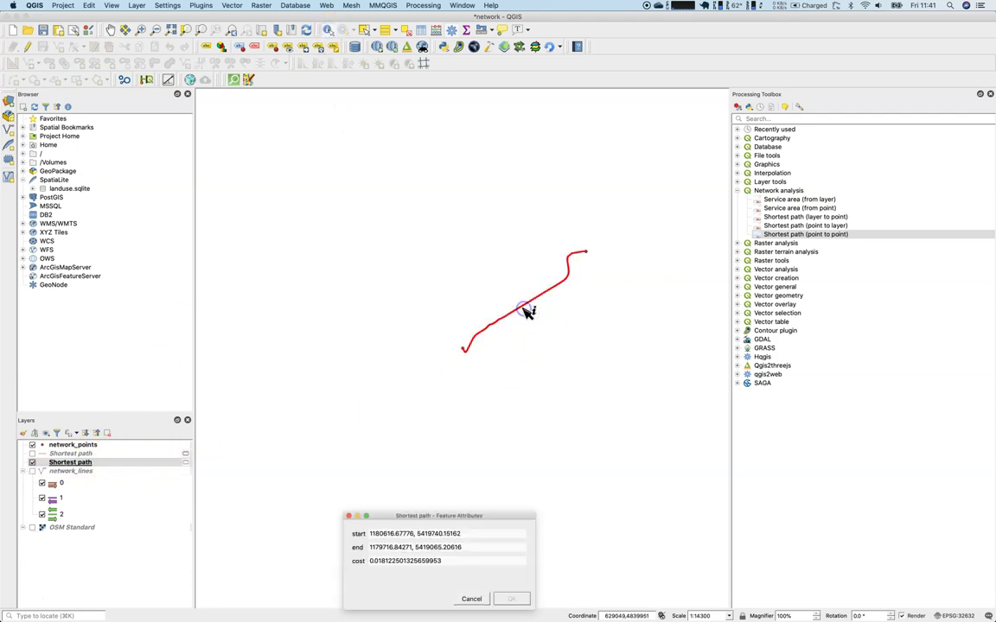
left_click(482, 600)
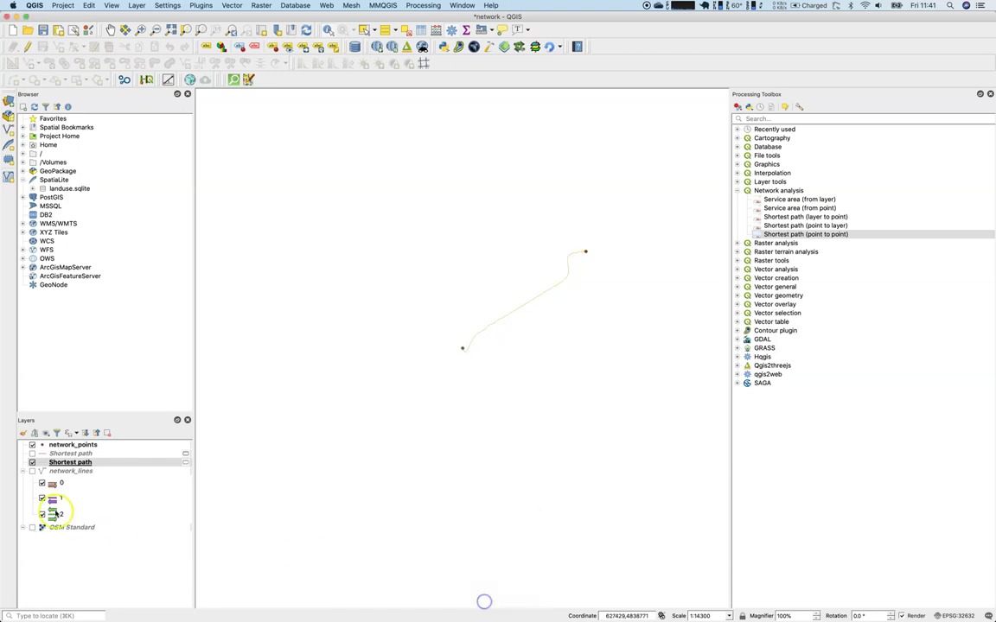
left_click(58, 454)
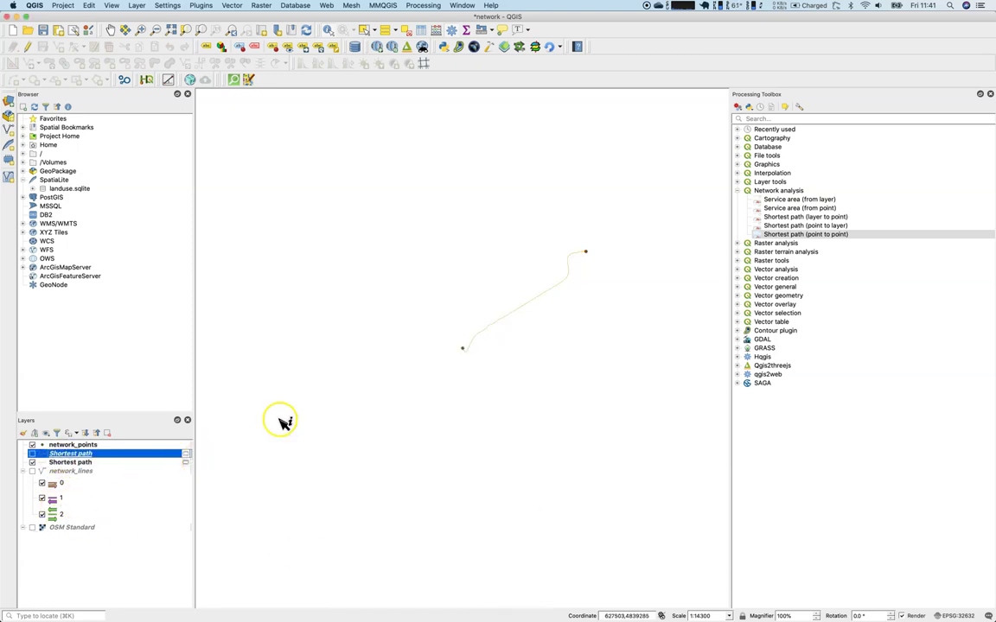
- Show only the first Shortest path route and identify its 907.7 cost
left_click(33, 462)
left_click(32, 453)
left_click(493, 332)
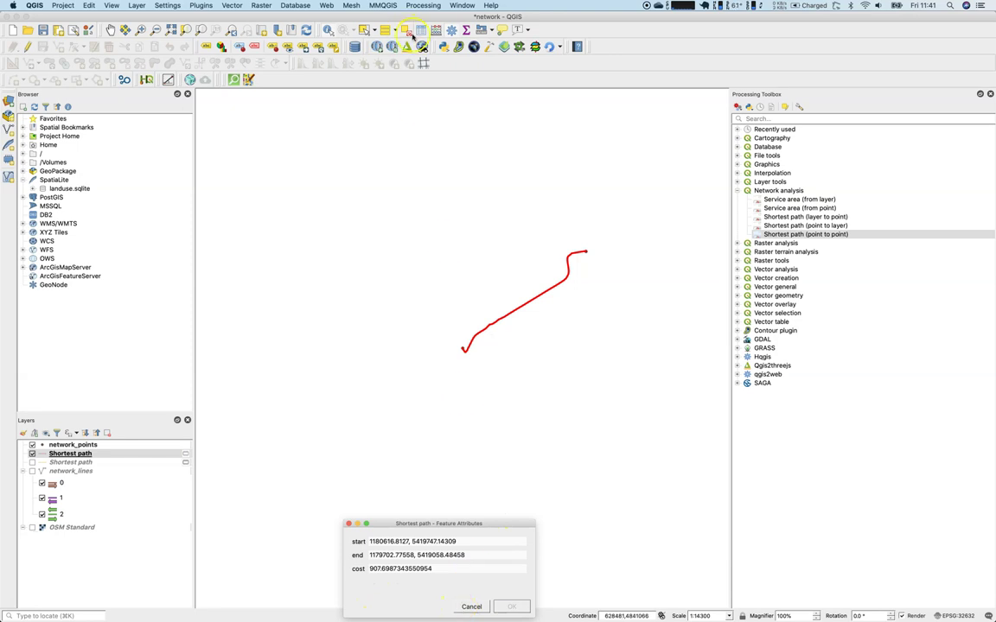
- Measure the route end to end with Measure Line (about 935.296 m), then close both windows
left_click(502, 29)
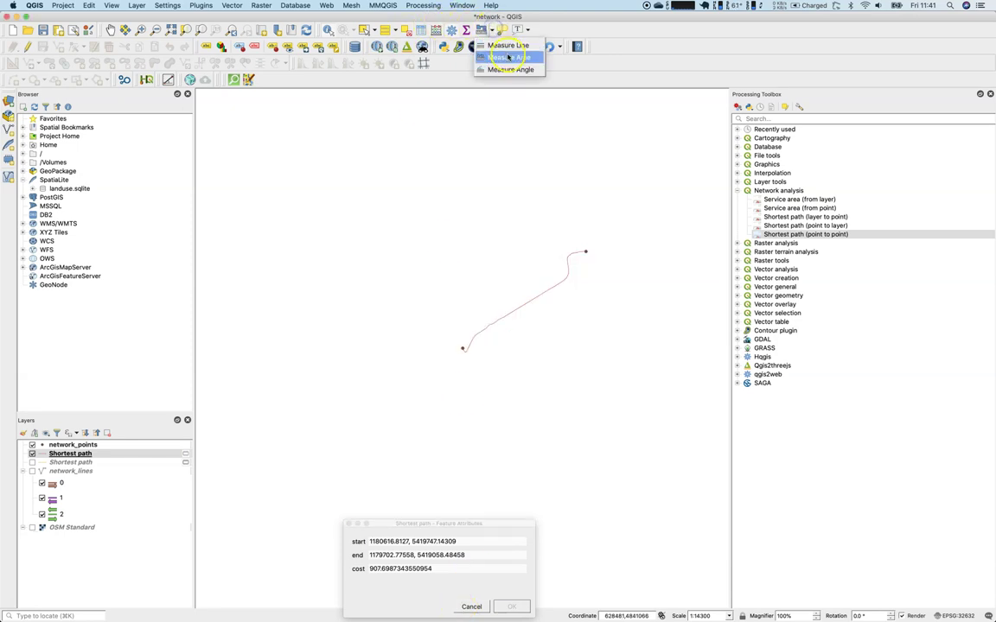
left_click(509, 45)
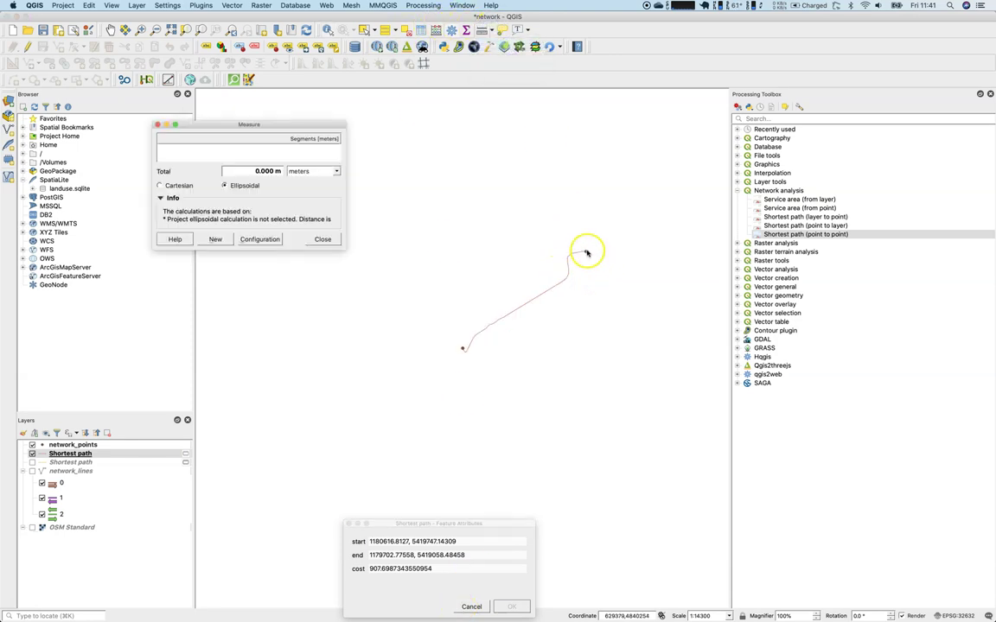
left_click(586, 252)
left_click(569, 254)
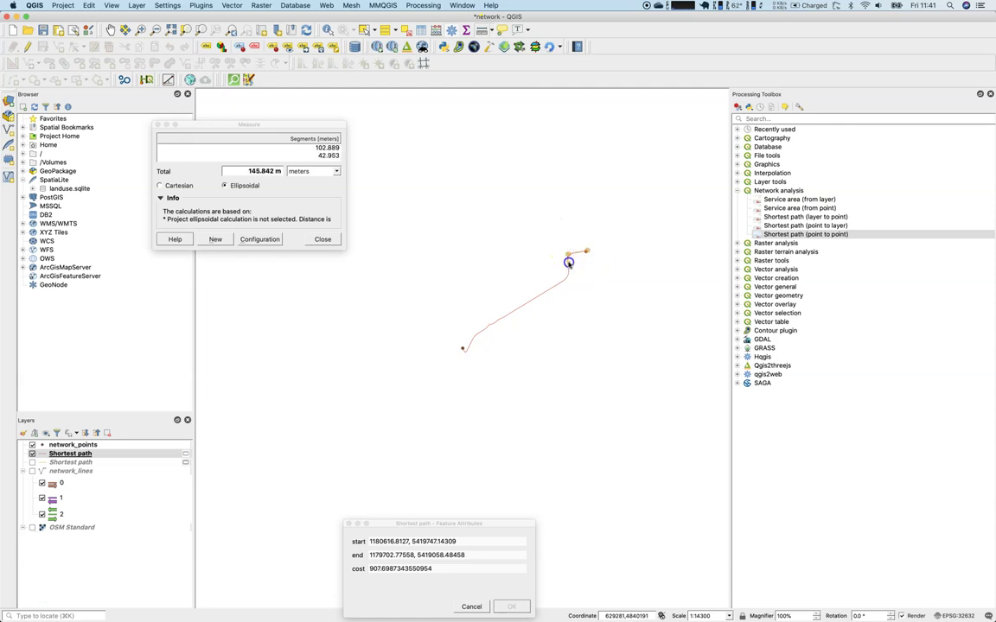
left_click(569, 264)
left_click(568, 277)
left_click(550, 290)
left_click(540, 298)
left_click(525, 306)
left_click(512, 313)
left_click(499, 321)
left_click(485, 326)
left_click(472, 337)
left_click(464, 350)
left_click(464, 349)
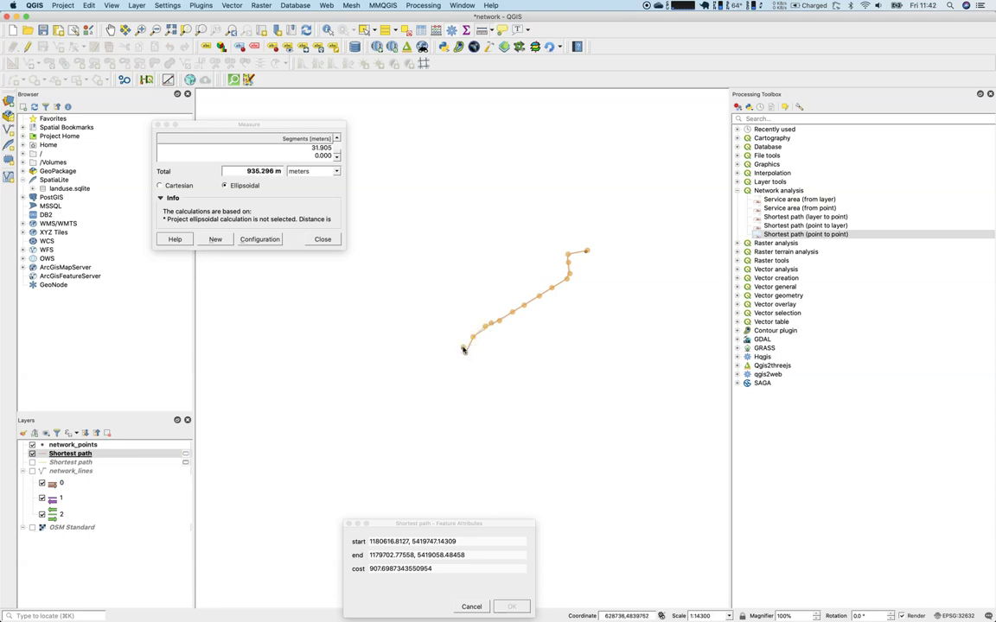
right_click(459, 349)
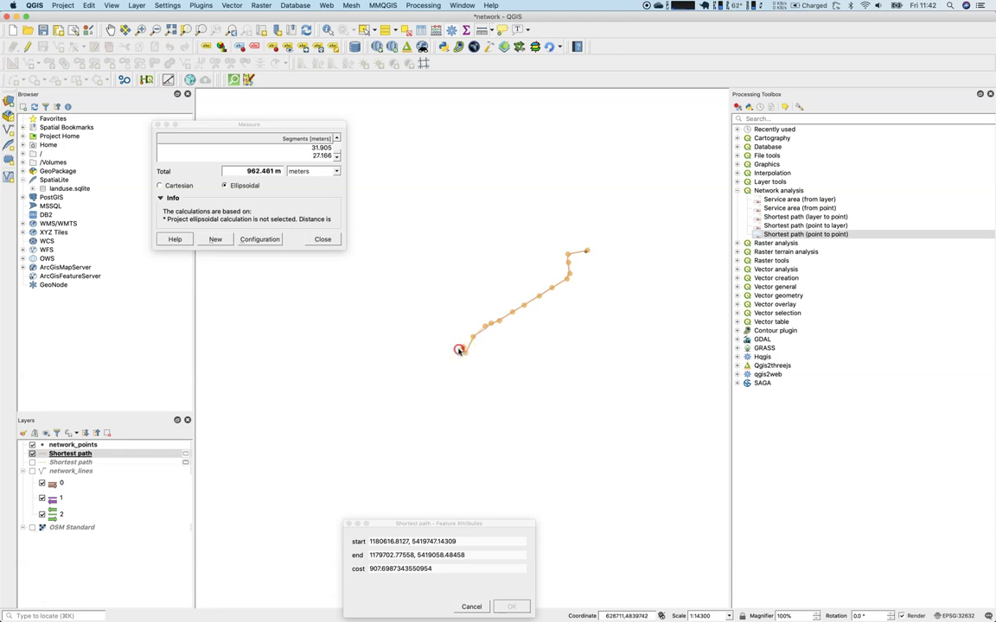
left_click(323, 240)
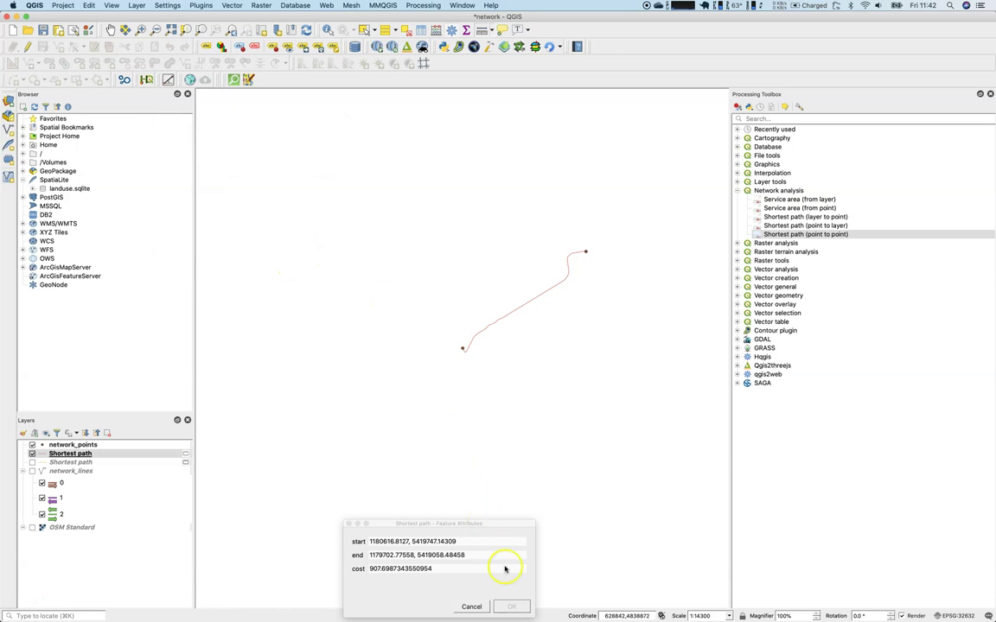
left_click(471, 607)
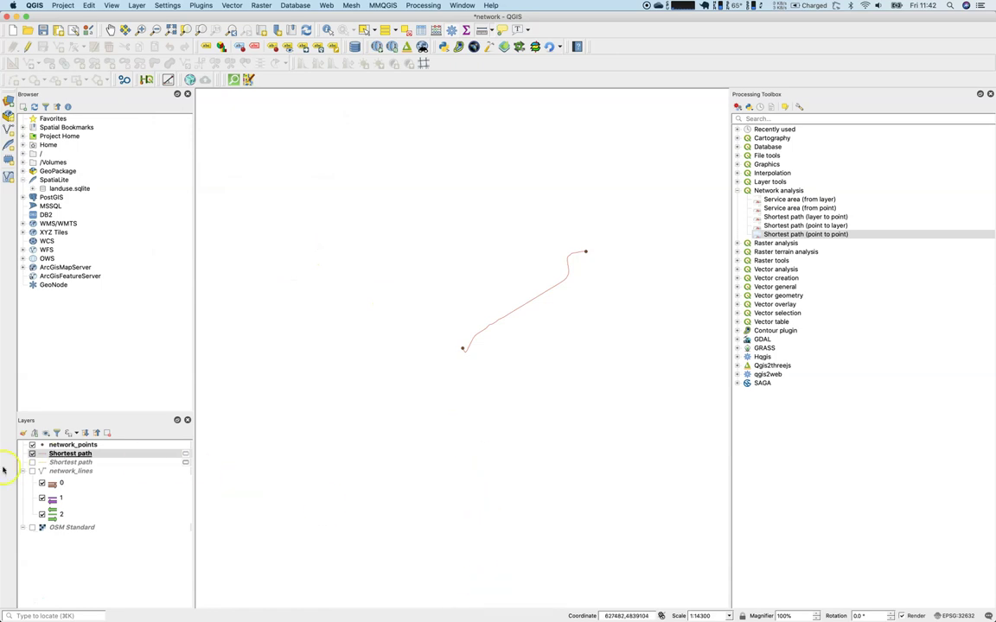
- Swap visibility between the two Shortest path layers and turn network_lines back on
left_click(31, 462)
left_click(32, 453)
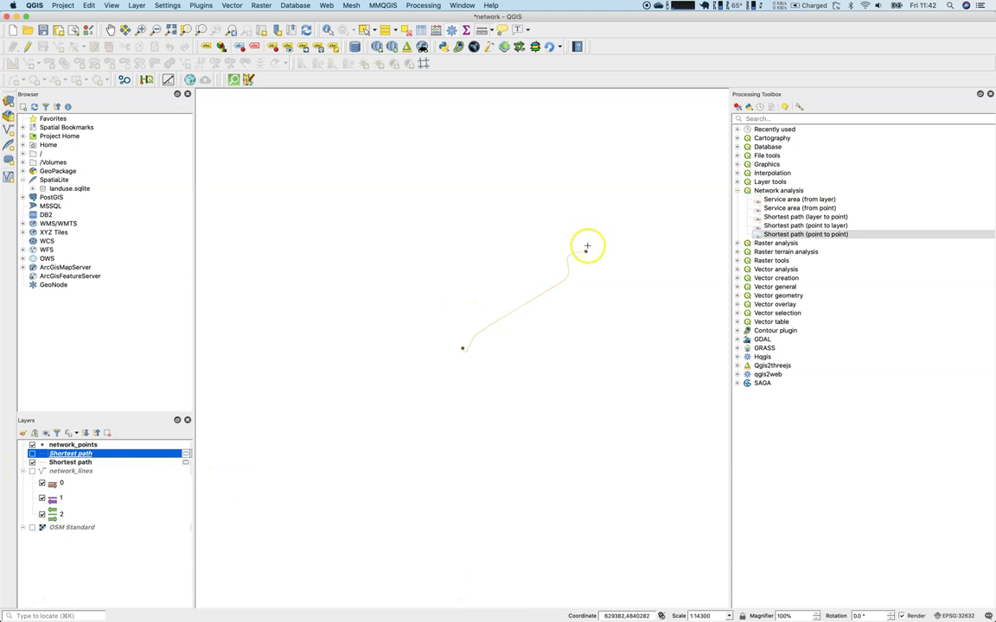
left_click(32, 471)
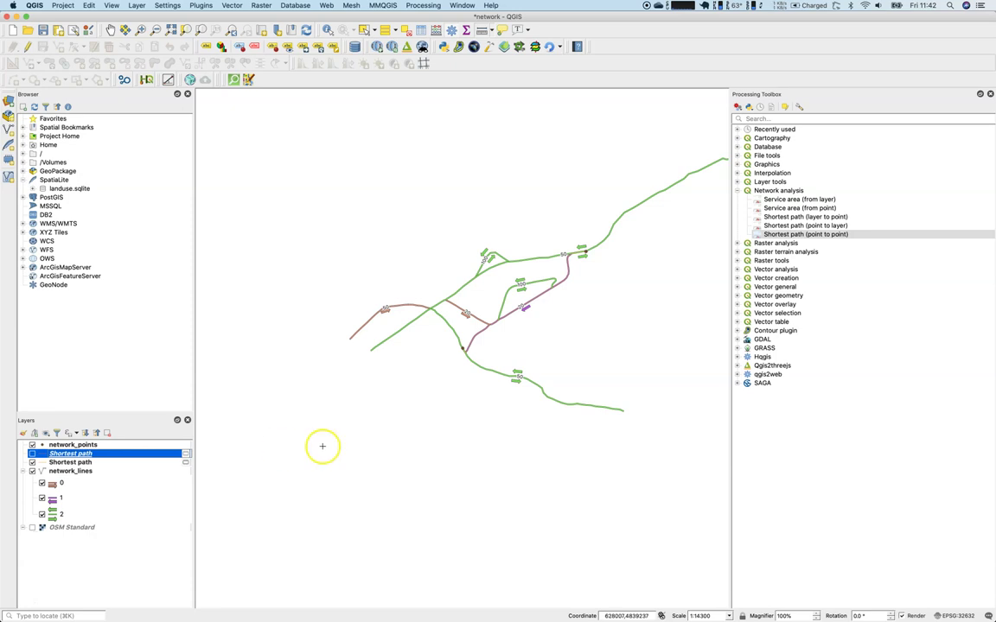
- Reopen Shortest Path (Point to Point) and edit the Default speed under Advanced parameters
double_click(813, 234)
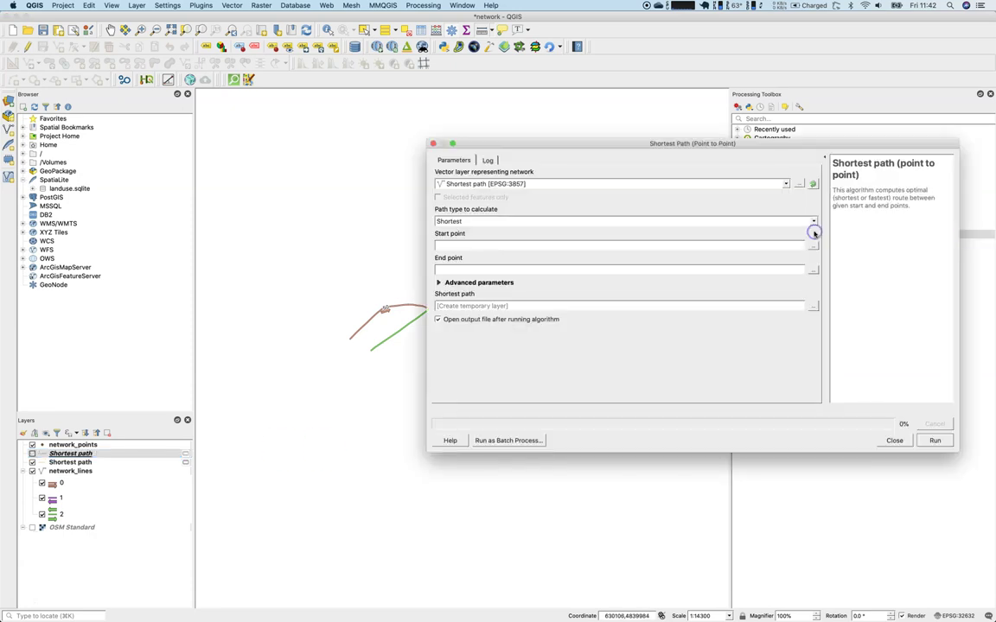
left_click(442, 282)
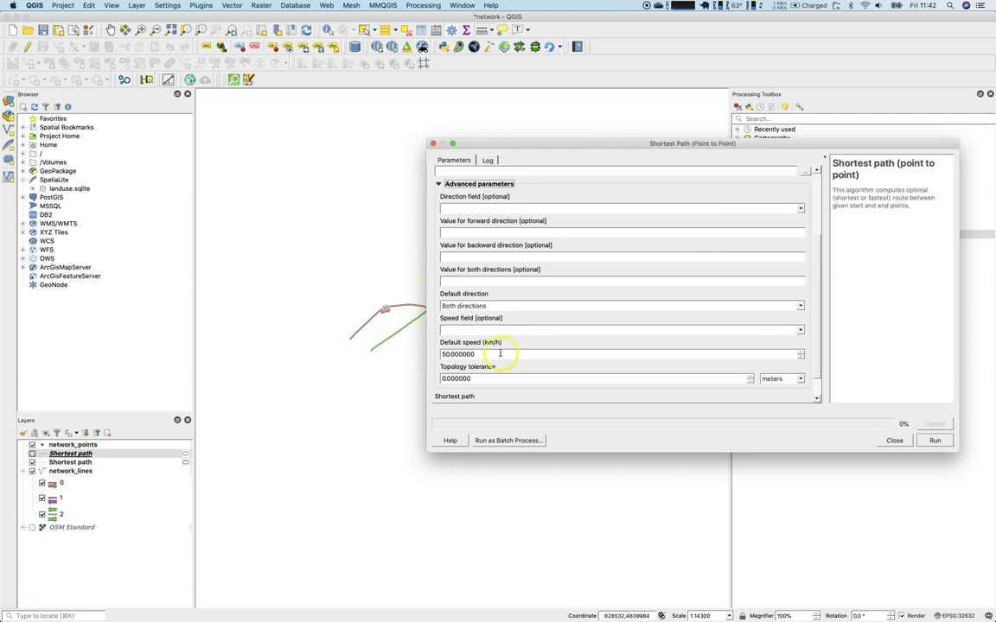
left_click(491, 353)
left_click_drag(491, 353, 420, 355)
left_click(453, 355)
left_click(475, 354)
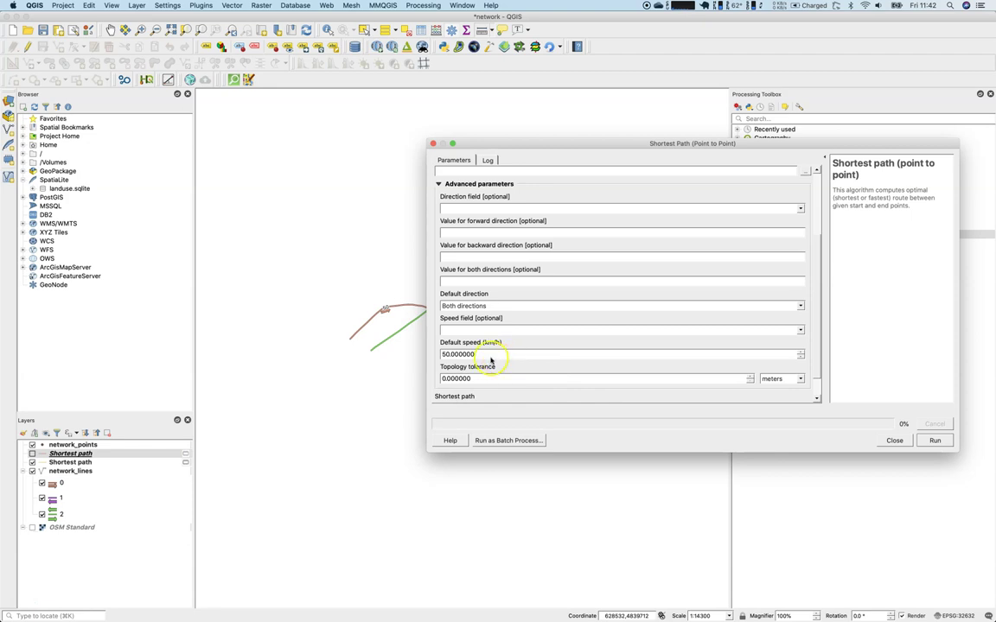
- Set the path type to calculate to Fastest
scroll(820, 192, "up", 3)
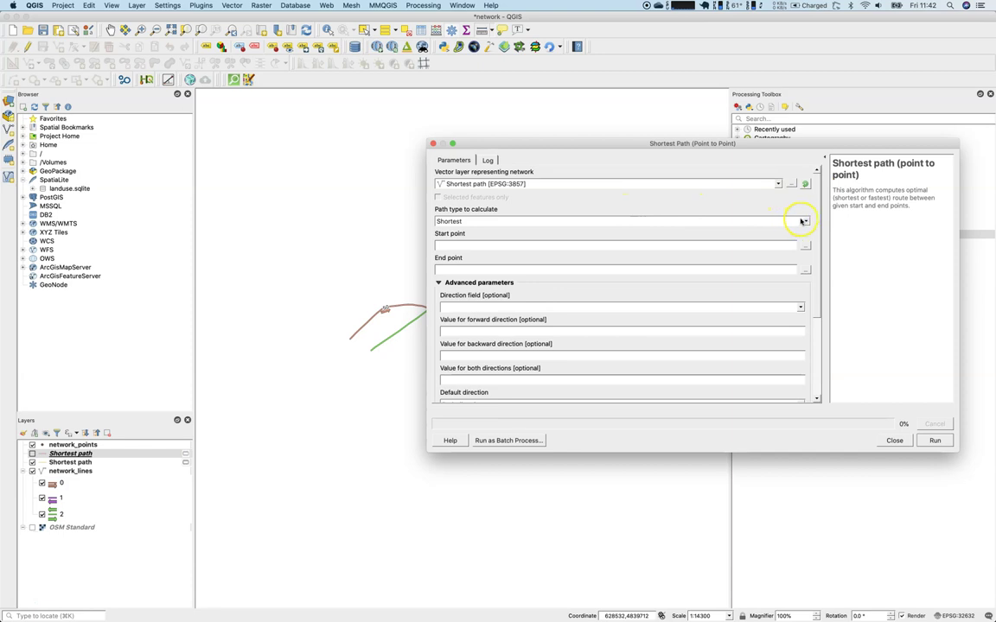
left_click(805, 222)
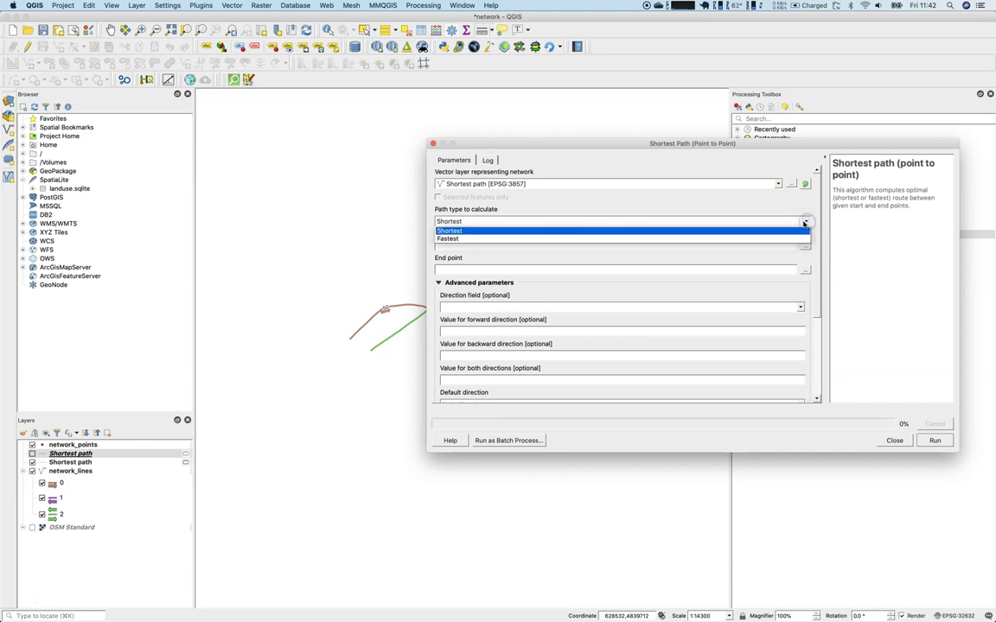
left_click(747, 239)
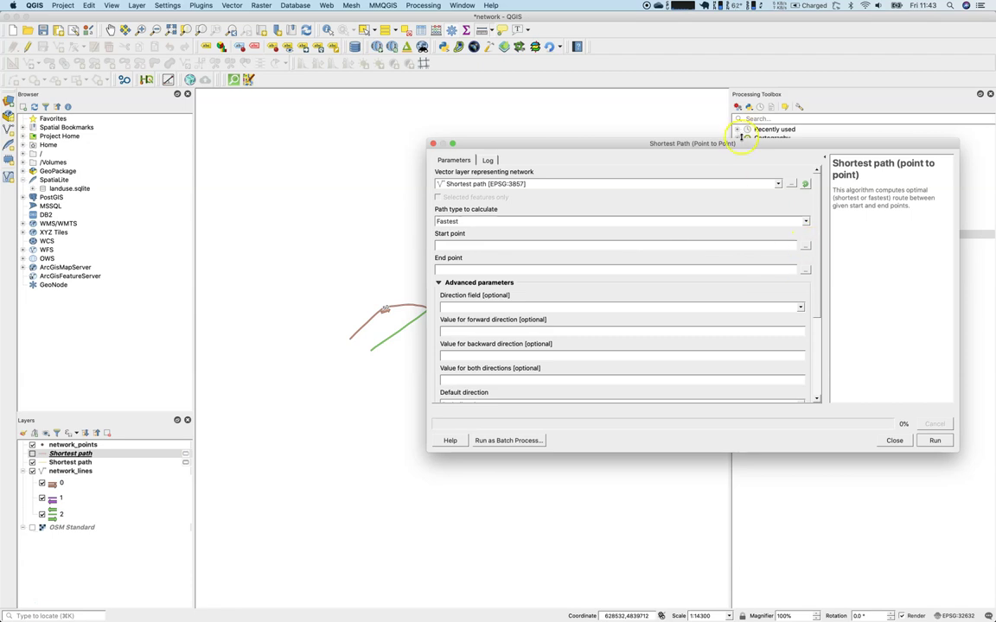
- Pick the route's start and end points on the map
left_click_drag(741, 147, 887, 148)
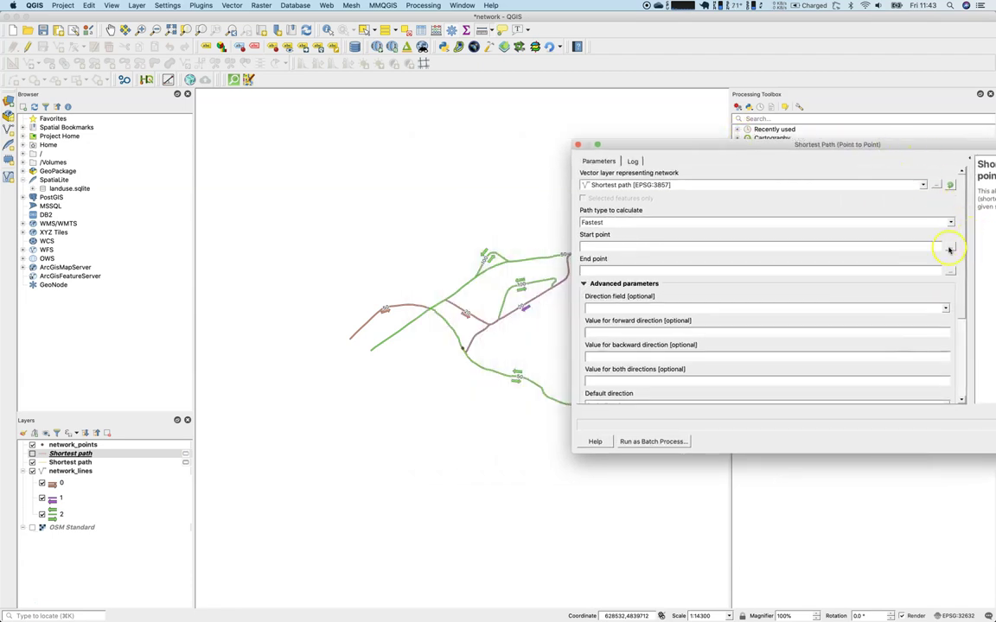
left_click(949, 249)
left_click_drag(645, 142, 694, 143)
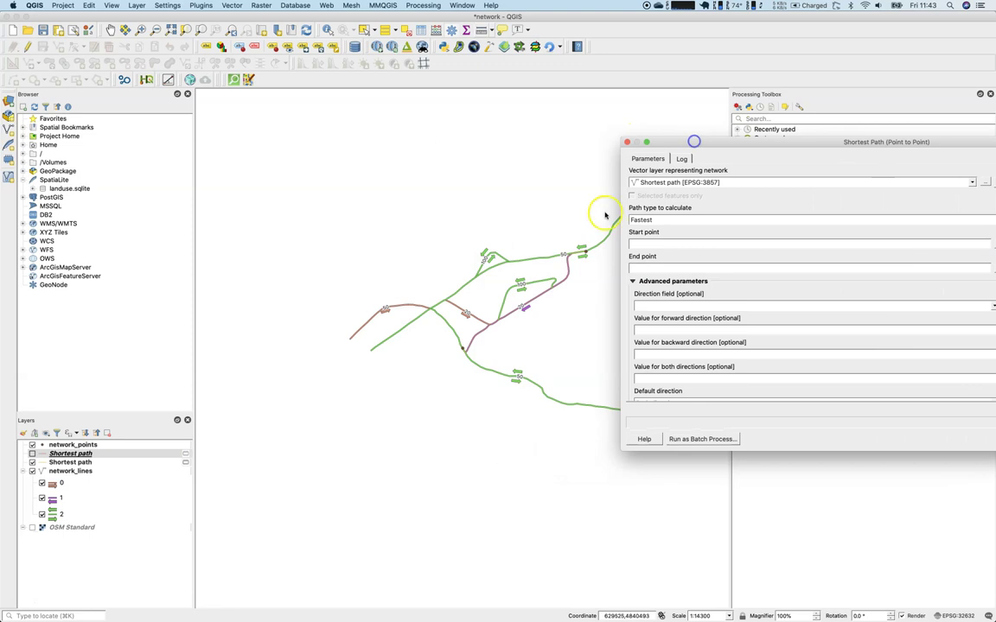
left_click(587, 250)
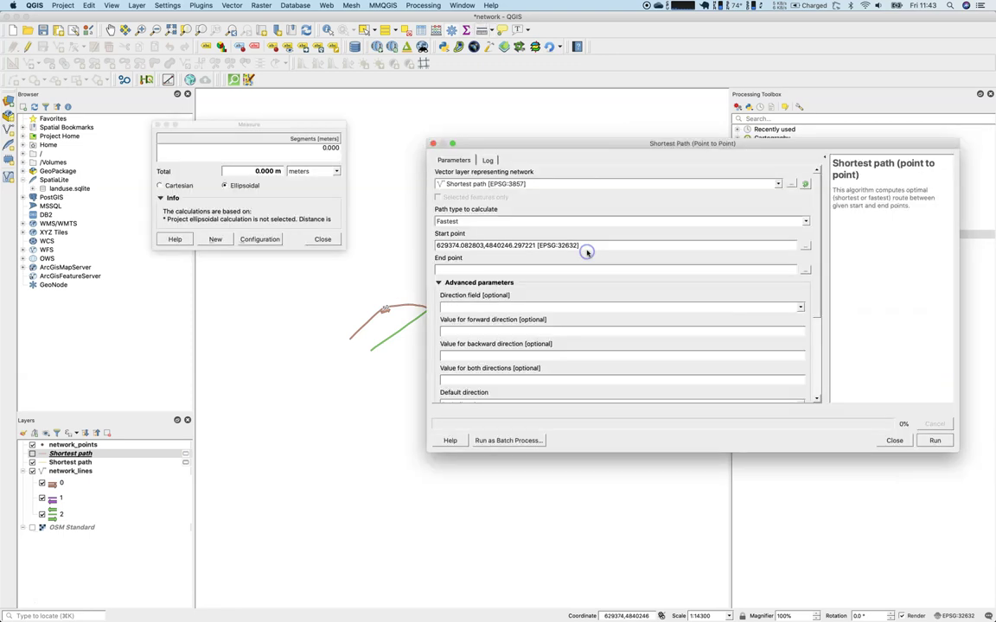
left_click(805, 272)
left_click_drag(673, 140, 799, 151)
left_click(463, 348)
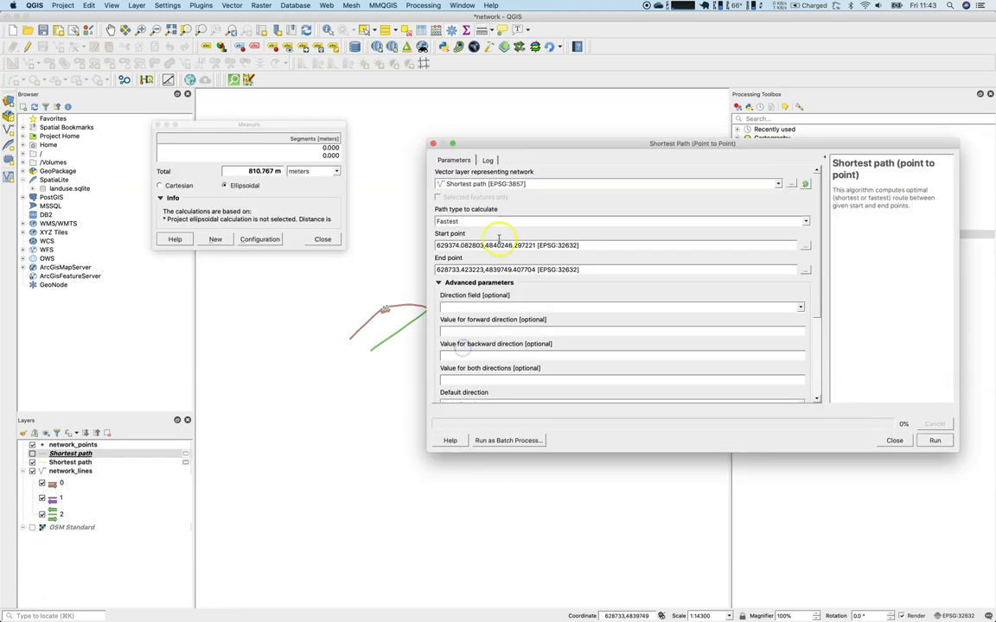
left_click(158, 125)
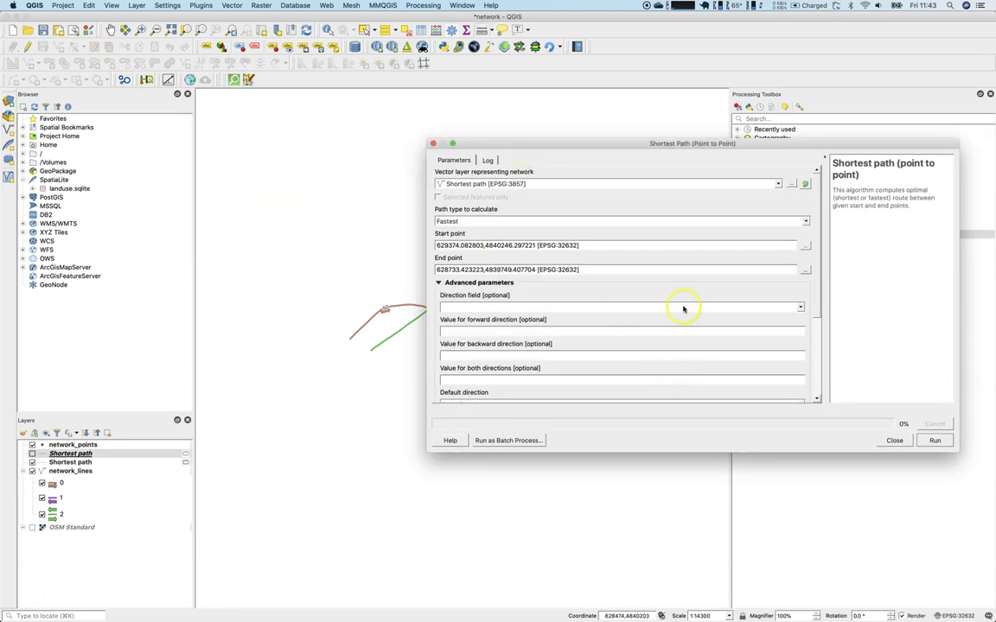
- Use network_lines as the network layer and direction as the direction field
left_click(801, 308)
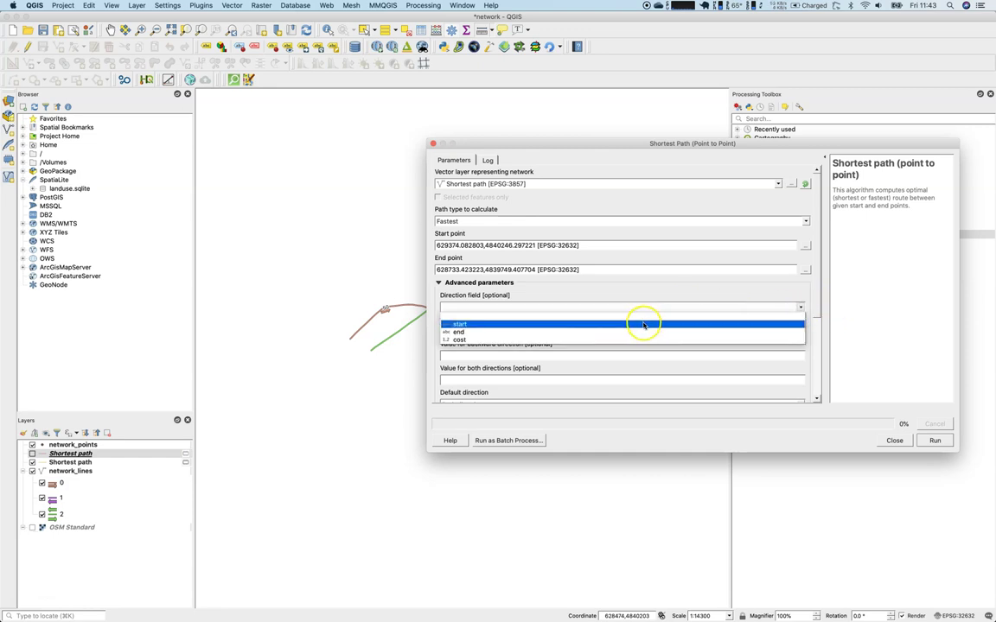
left_click(582, 193)
left_click(584, 183)
left_click(577, 195)
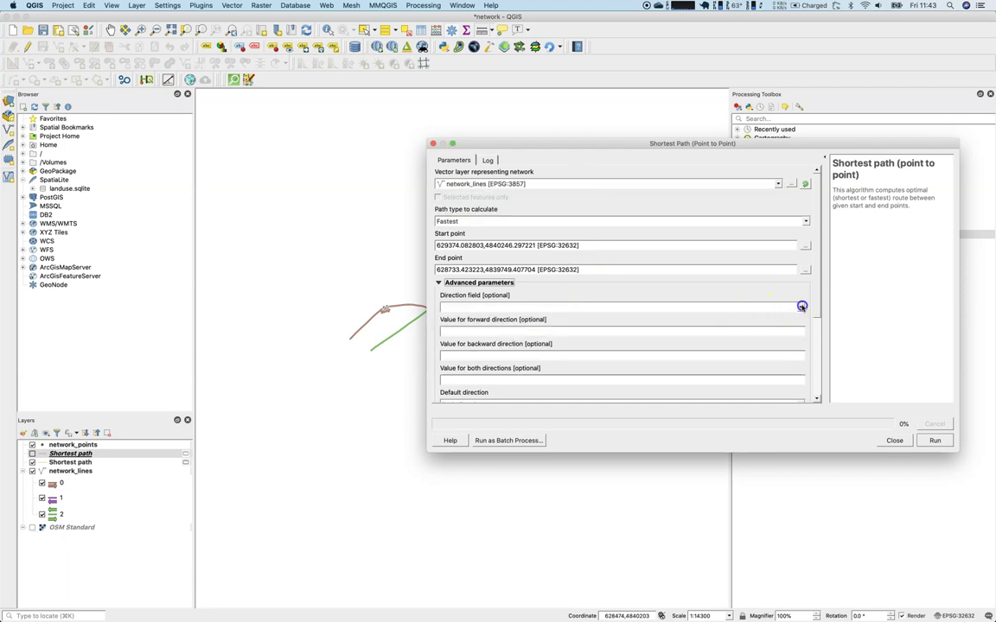
left_click(801, 307)
left_click(745, 347)
- Fill in direction values 0/1/2, set default speed to 4, and run the fastest route
left_click_drag(818, 290, 816, 314)
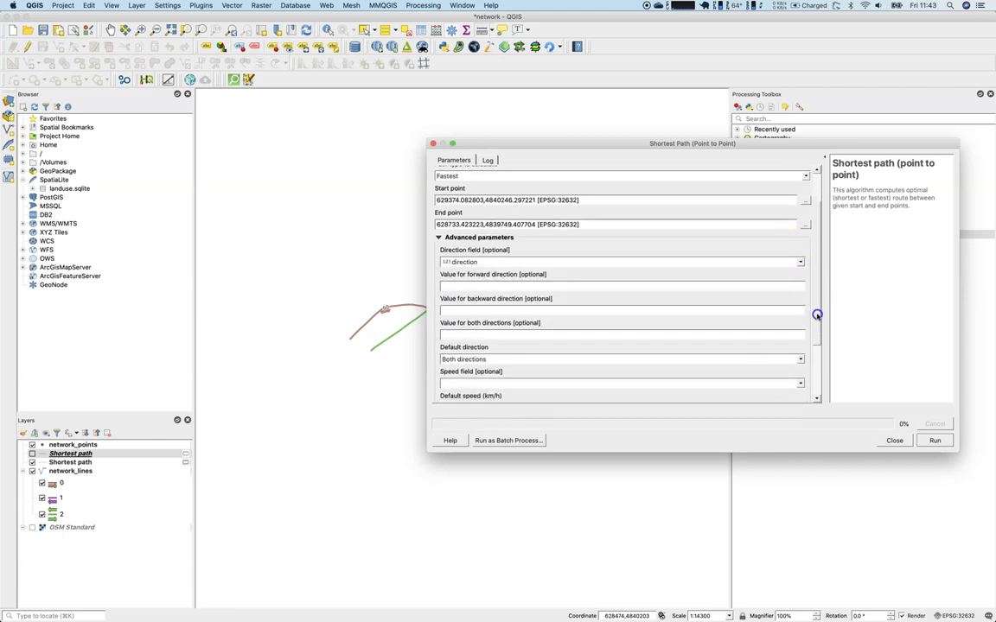
left_click(667, 286)
left_click(628, 306)
type("2")
key("Tab")
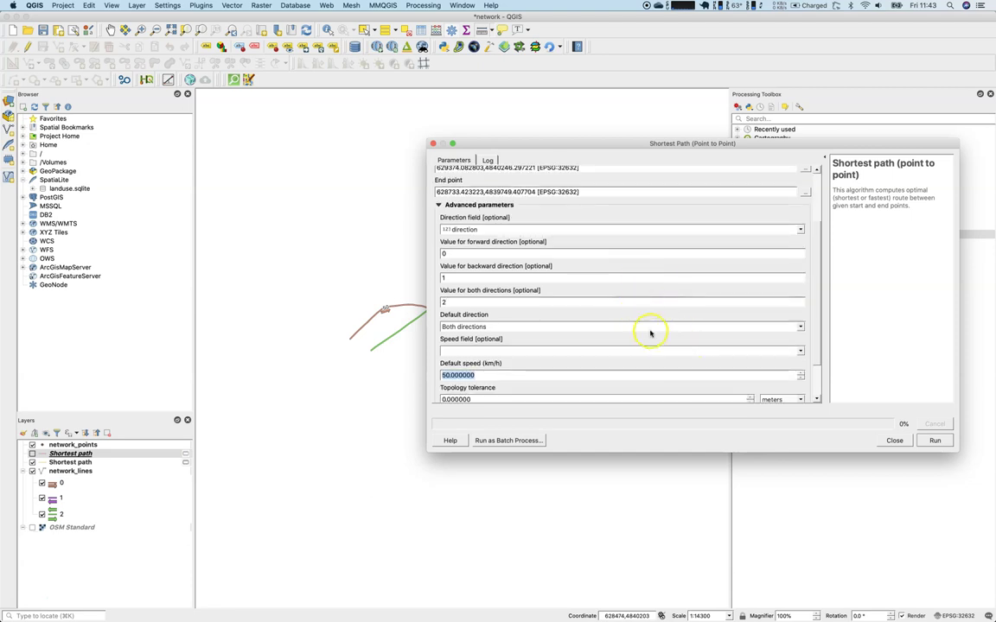
type("4")
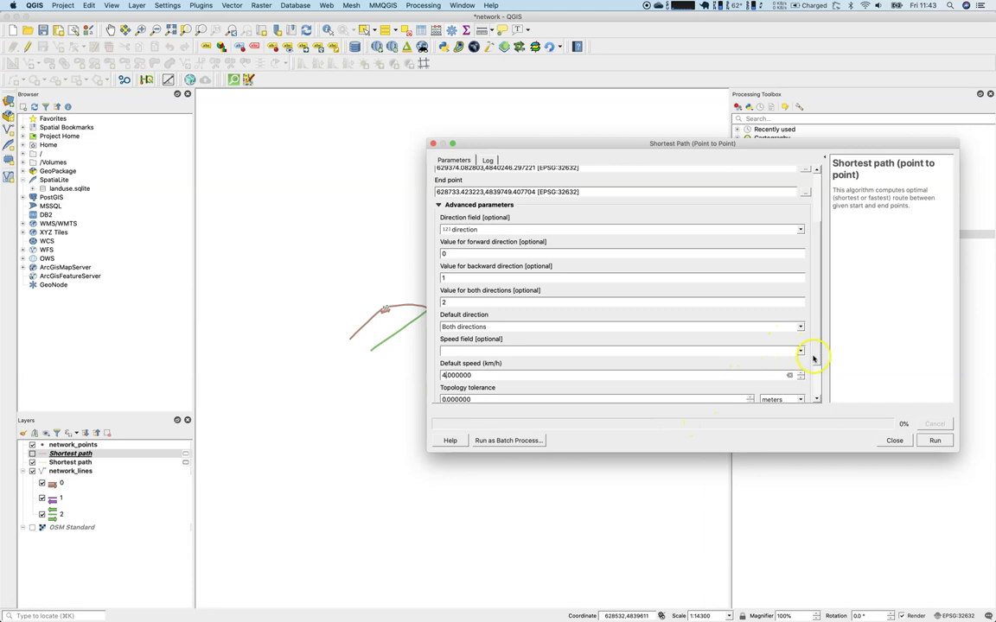
left_click_drag(814, 355, 813, 402)
left_click(934, 441)
mouse_move(595, 145)
left_mouse_down()
mouse_move(588, 290)
mouse_move(554, 461)
left_mouse_up()
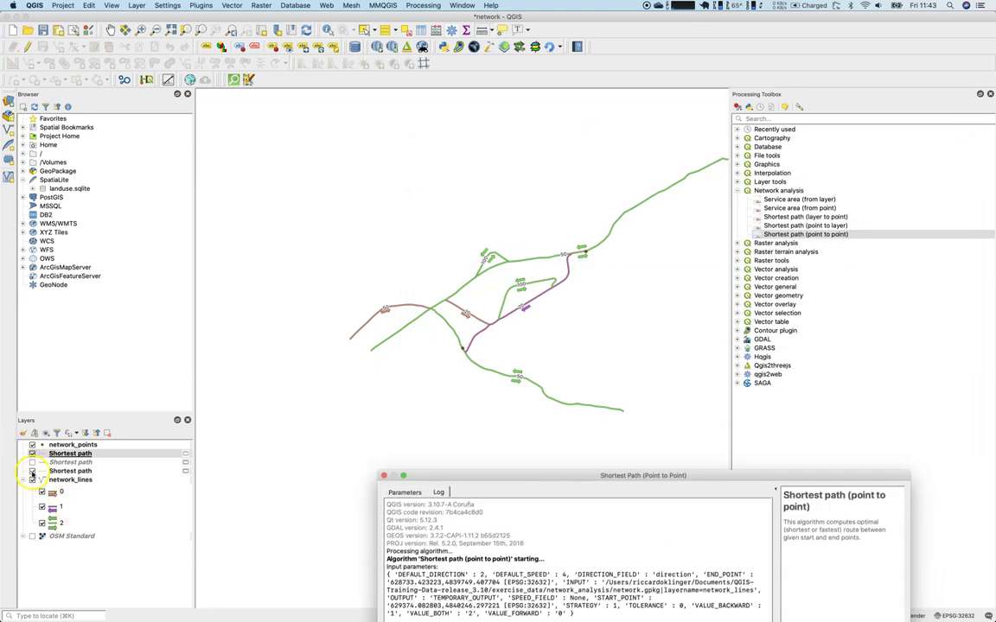
- Hide network_lines and identify the new path line to check its 0.2279 cost
left_click(32, 472)
left_click(32, 480)
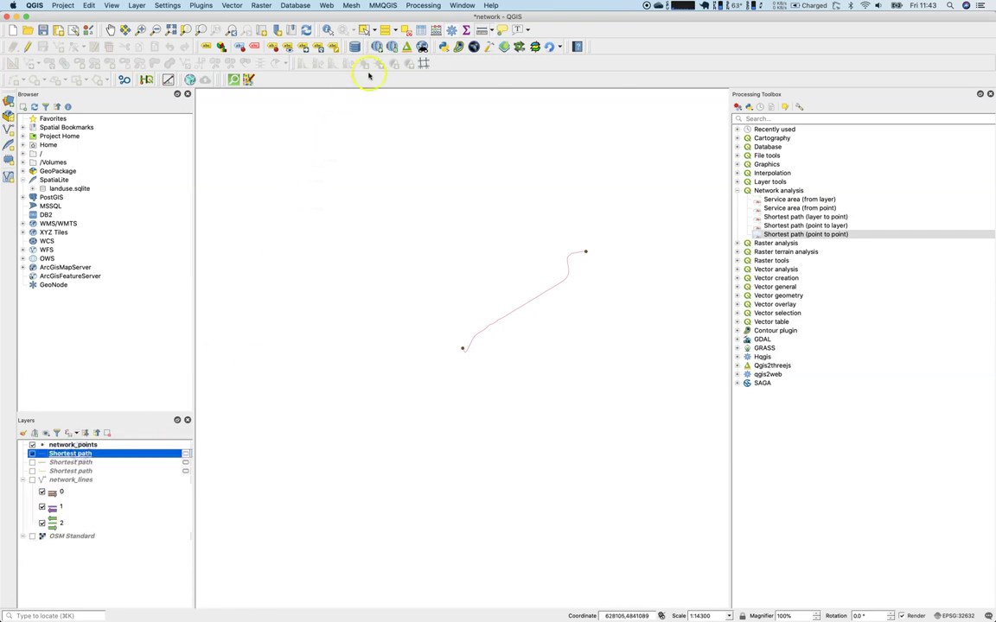
left_click(334, 32)
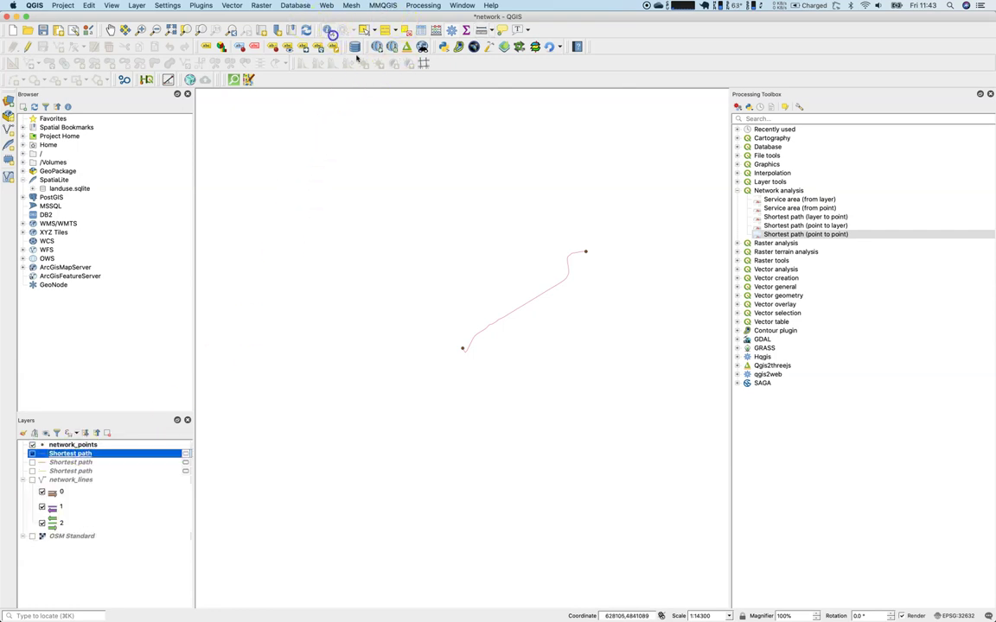
left_click(534, 299)
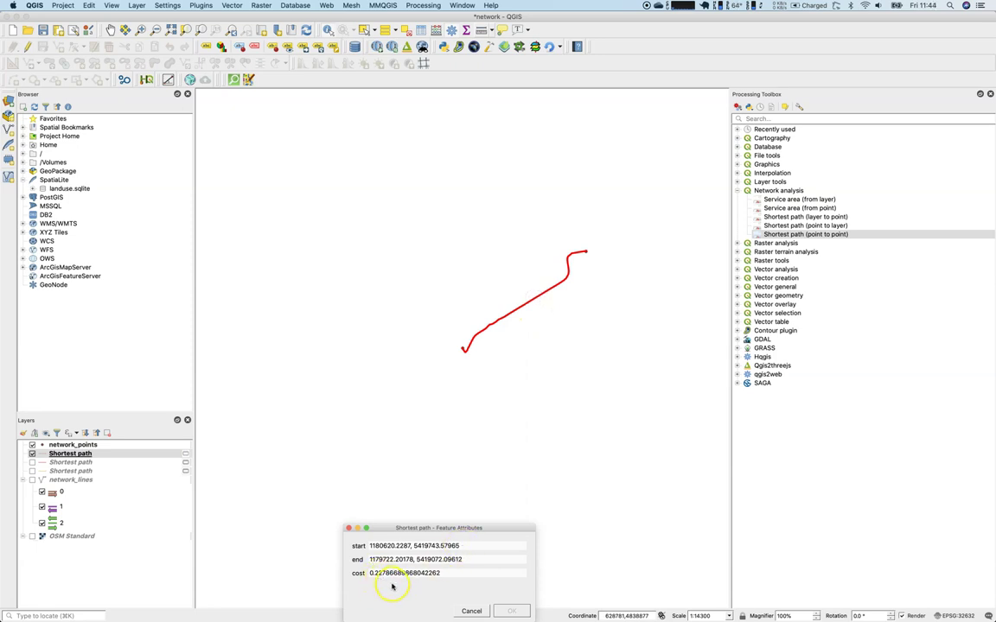
left_click(471, 612)
right_click(61, 453)
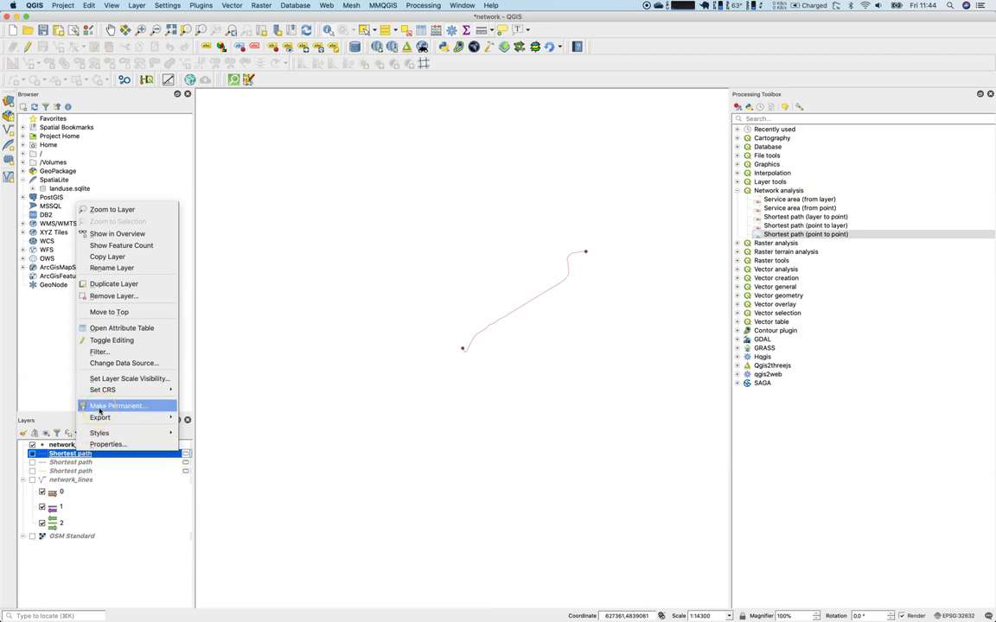
- In the Shortest path layer's Field Calculator, define a decimal field named time_min
left_click(111, 328)
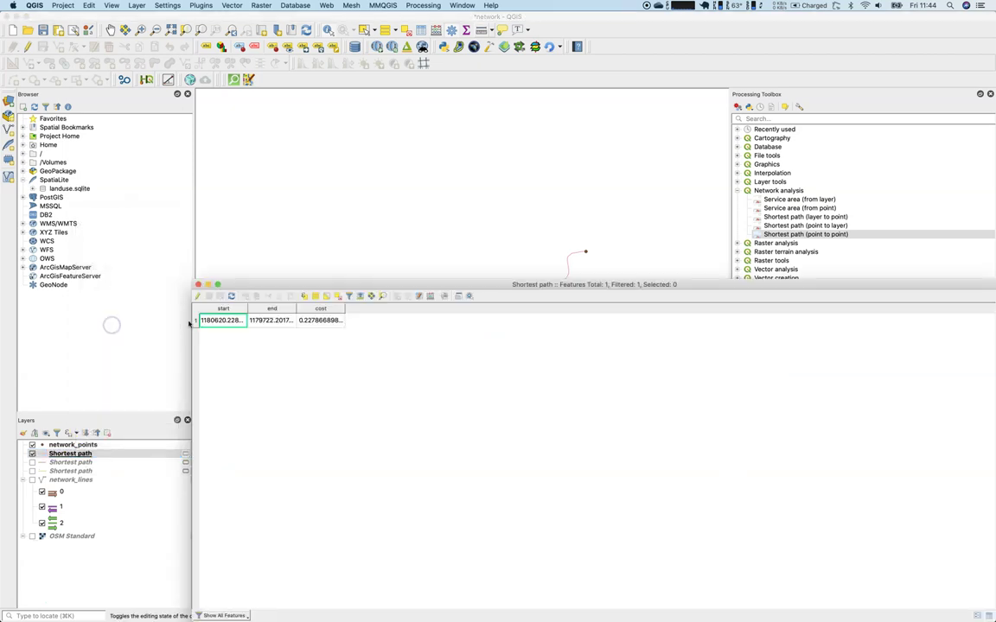
left_click(431, 295)
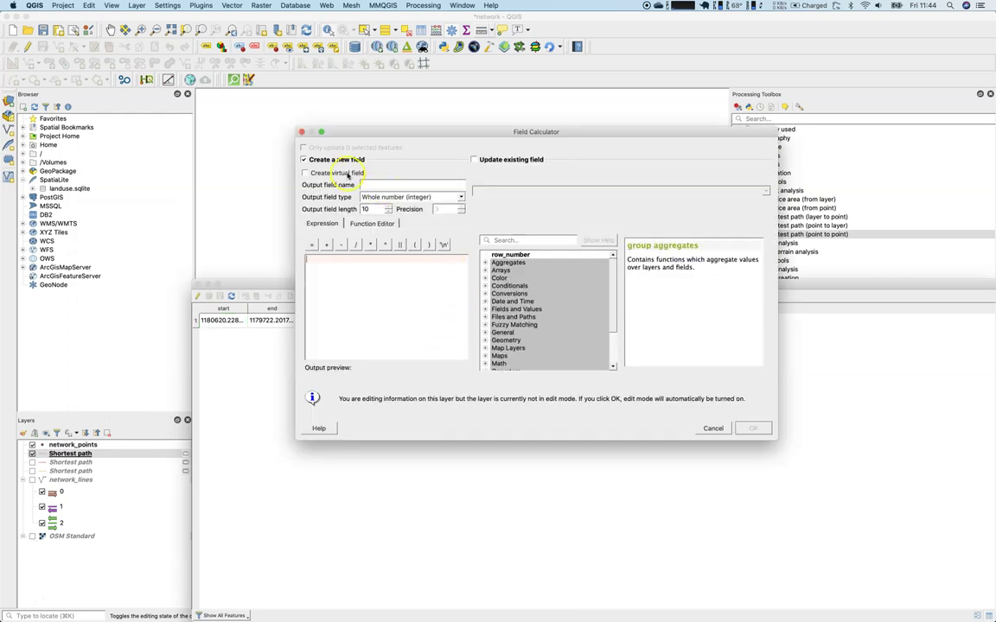
left_click(436, 196)
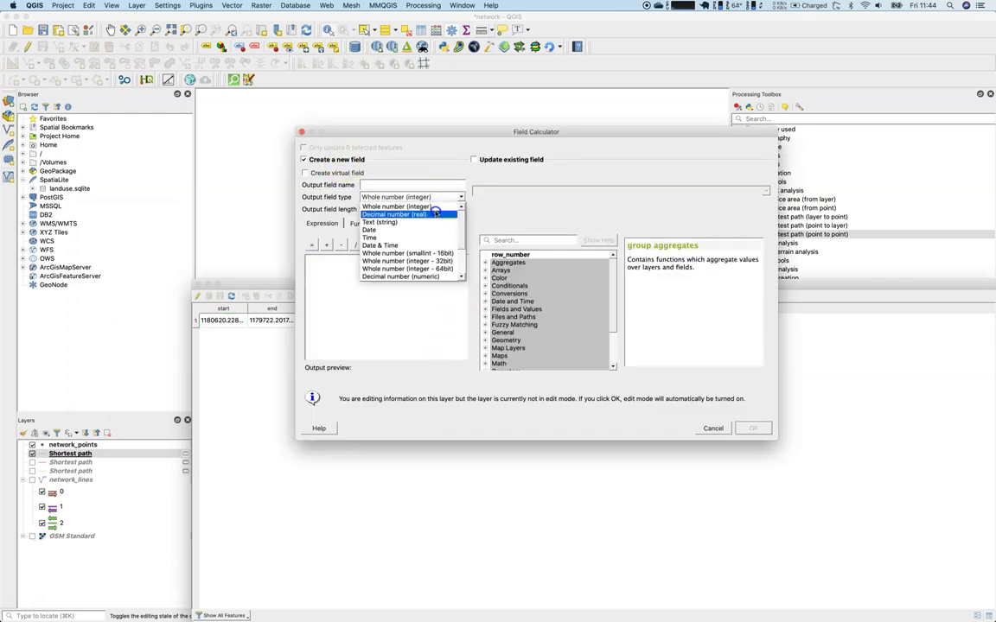
left_click(437, 213)
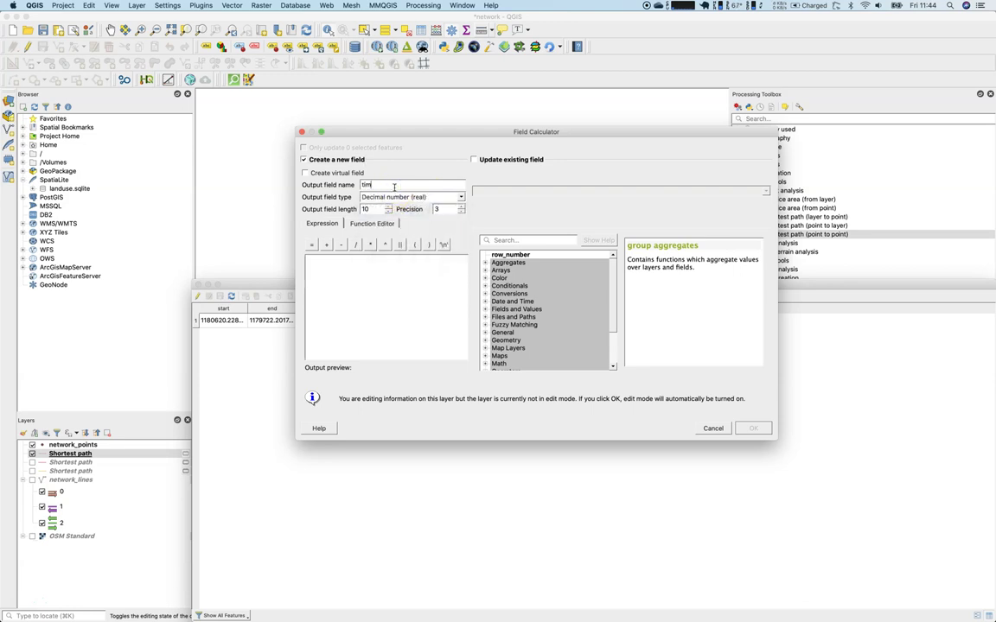
left_click(393, 185)
type("time_min")
- Set the expression to "cost" * 60 and create the field
left_click(382, 288)
type("(")
key("BackSpace")
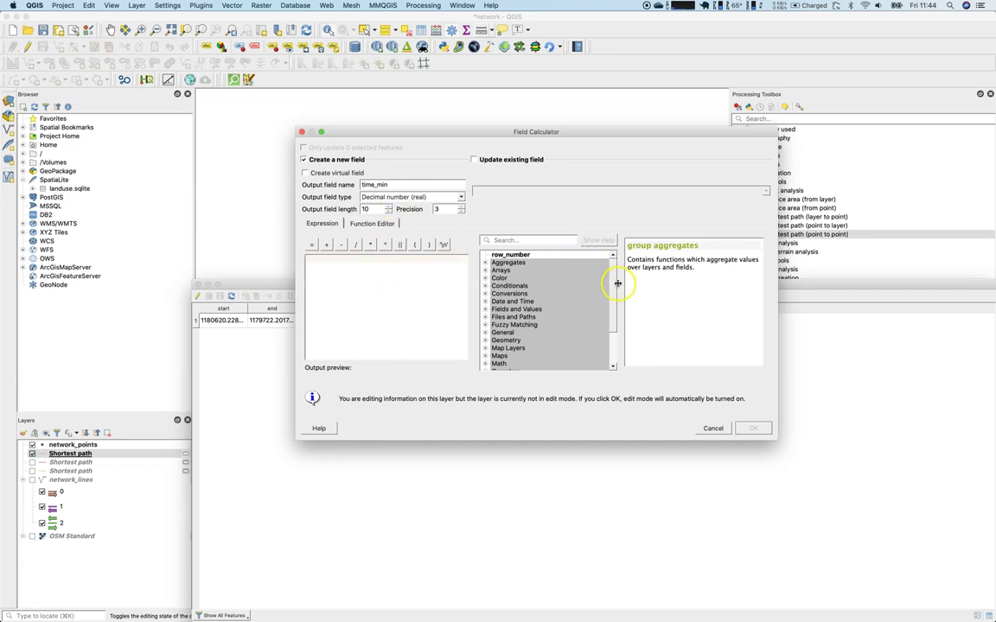
left_click(614, 343)
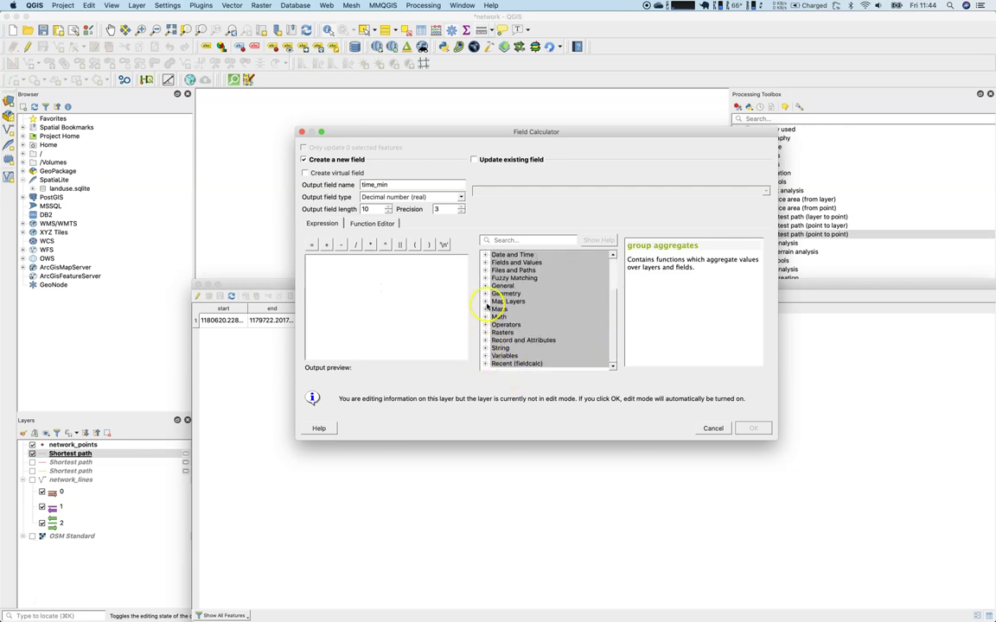
left_click(485, 263)
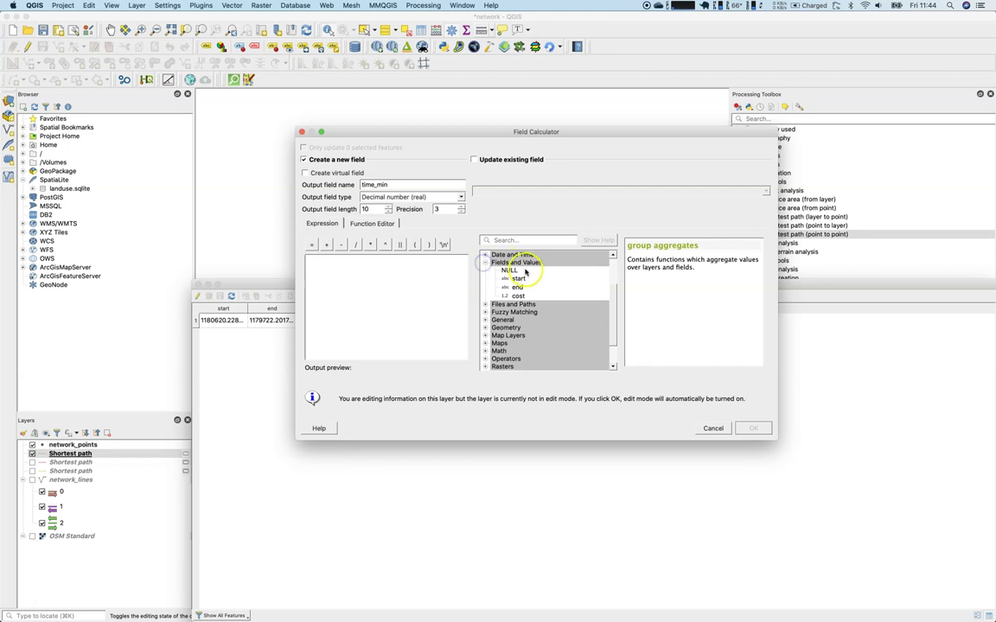
double_click(519, 296)
left_click(367, 296)
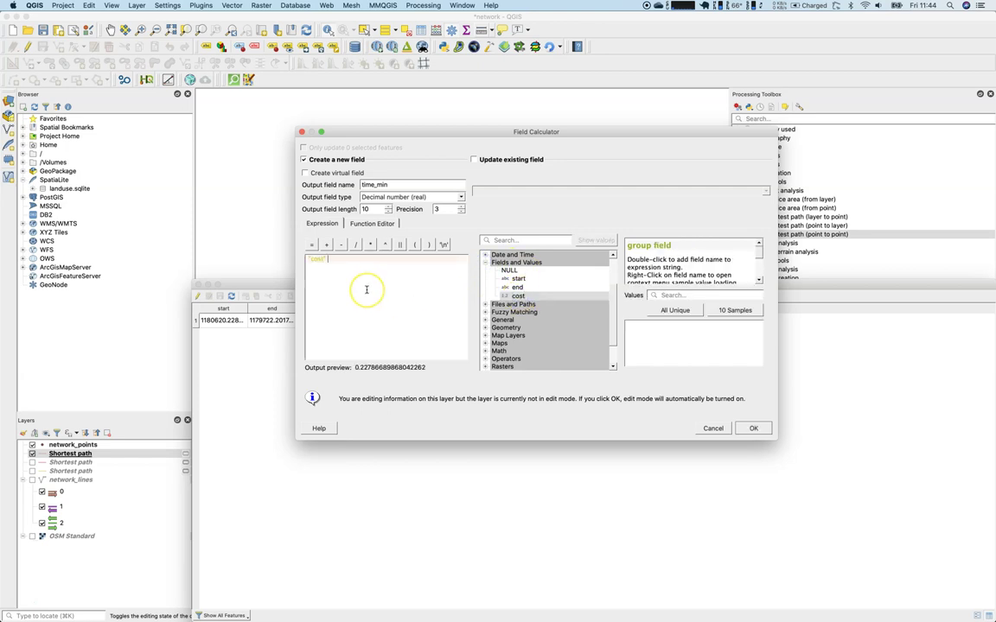
type("* 60")
left_click(755, 429)
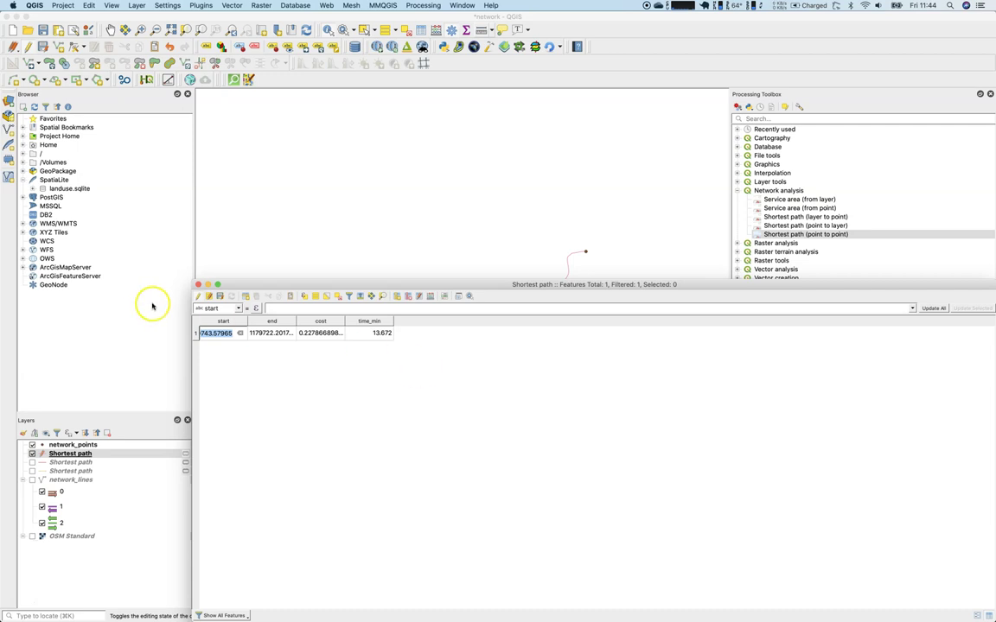
- Close the attribute table, show network_lines and two more Shortest path layers, and zoom in
left_click(198, 284)
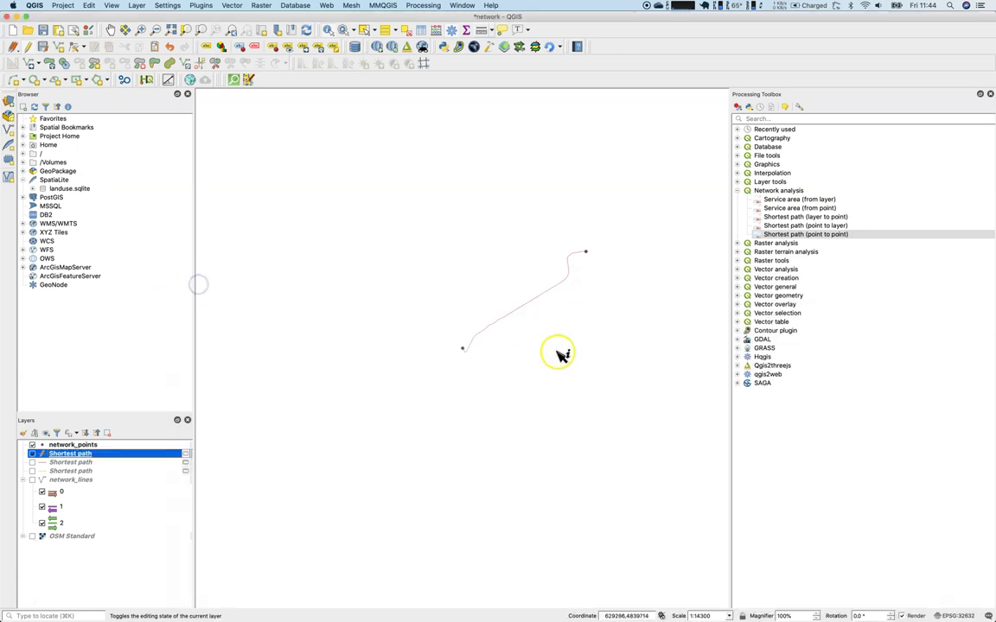
left_click(32, 480)
left_click(32, 471)
left_click(32, 462)
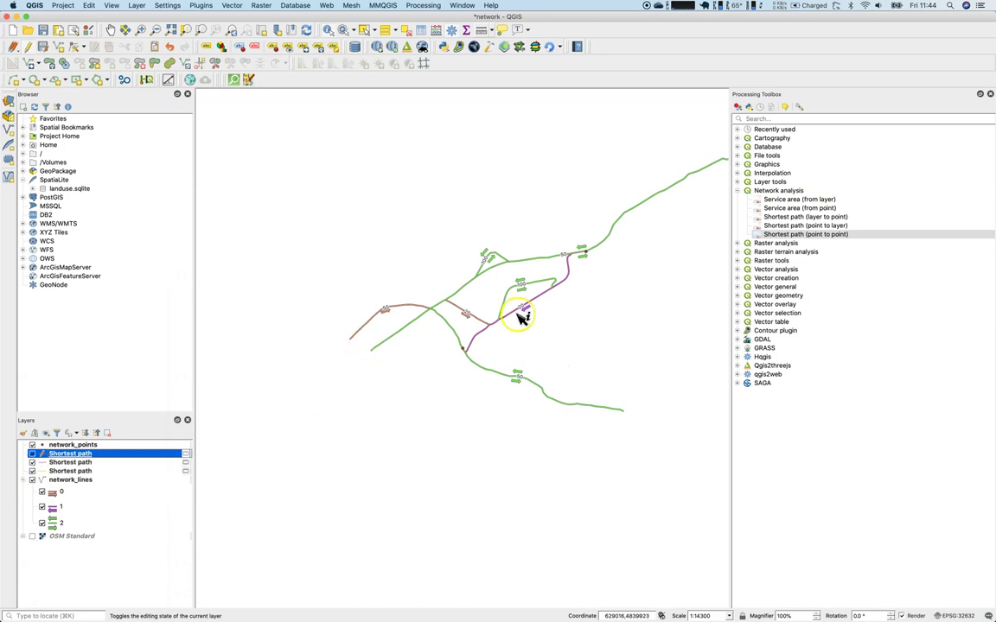
scroll(523, 315, "up", 1)
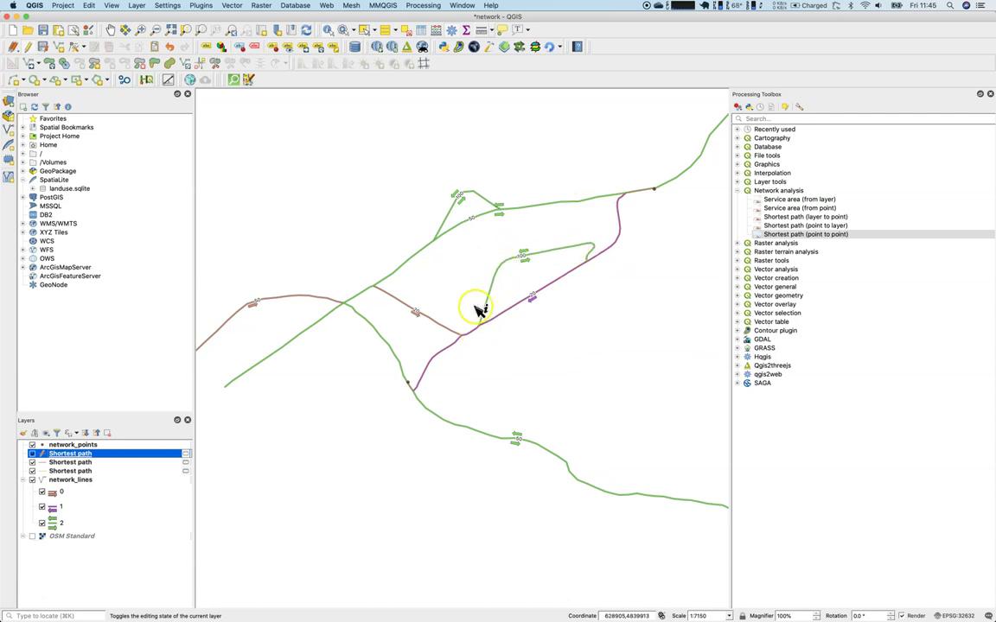
- Open Shortest Path (Point to Point) as Fastest, from the northeast node to the southwest node
double_click(830, 234)
left_click(605, 221)
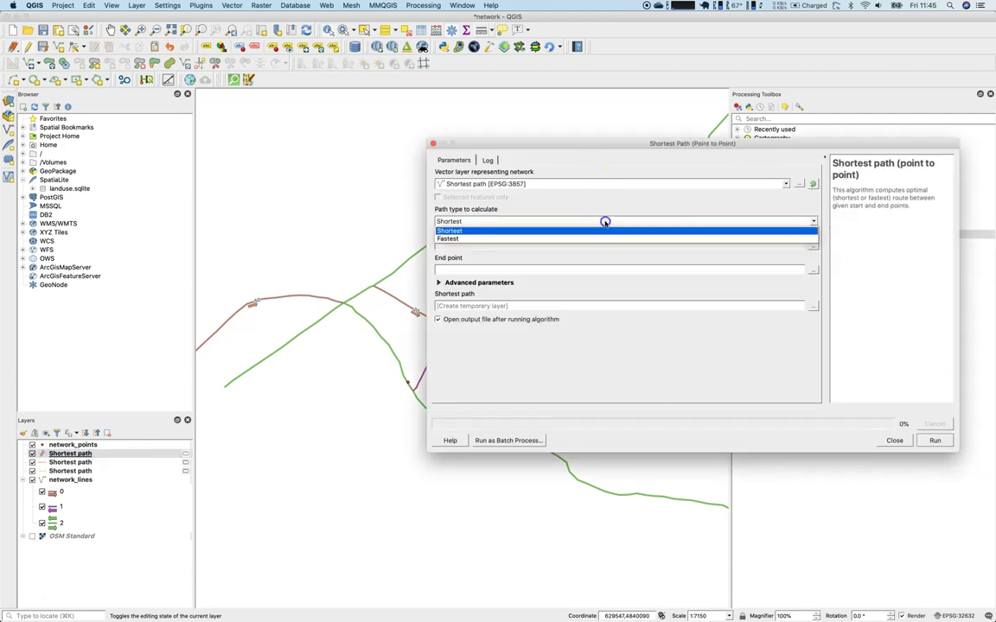
left_click(602, 239)
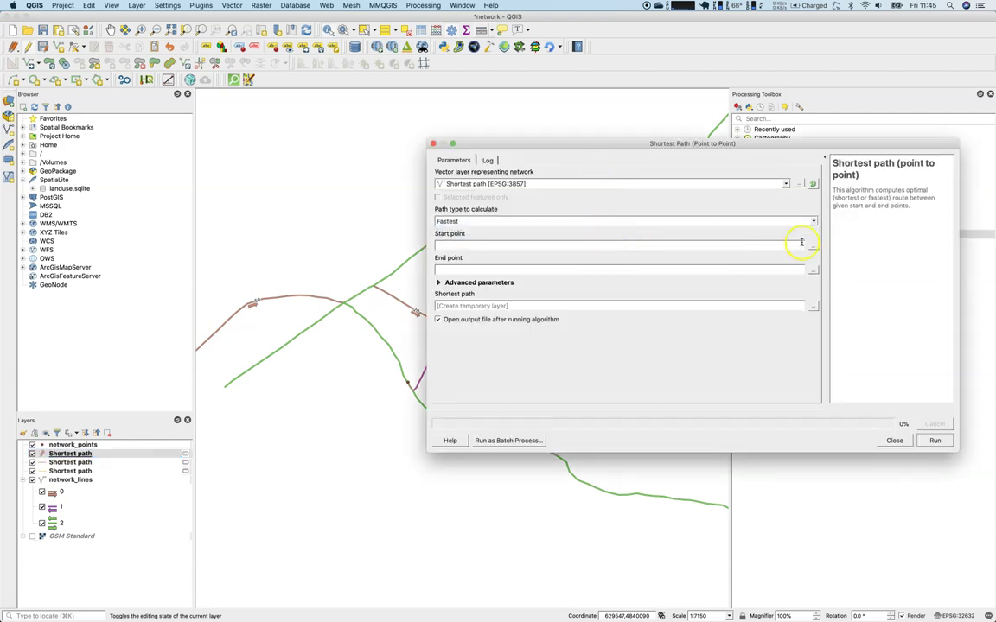
left_click_drag(783, 142, 788, 430)
left_click(818, 532)
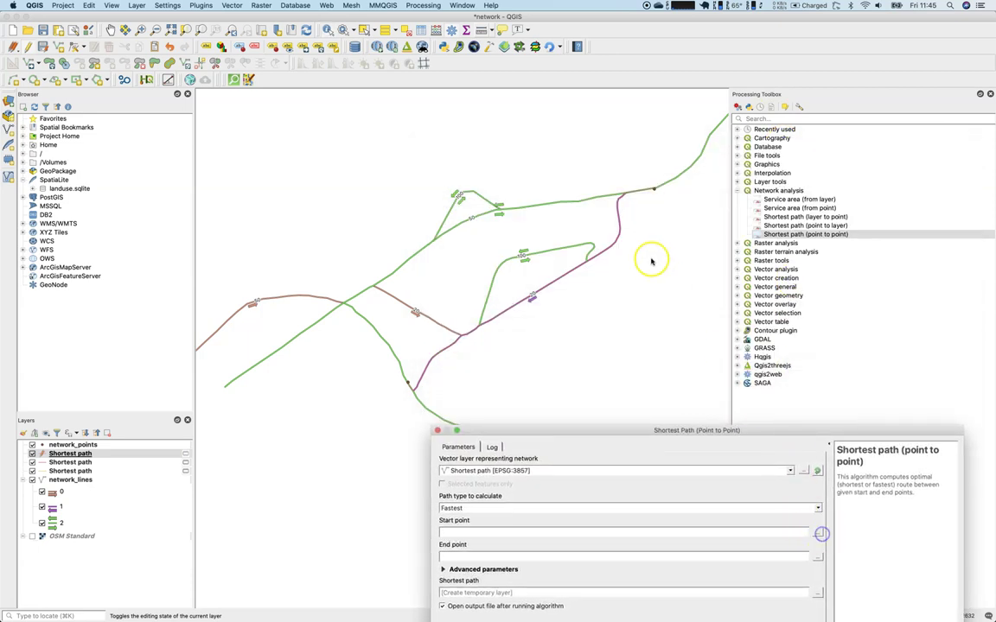
left_click(654, 190)
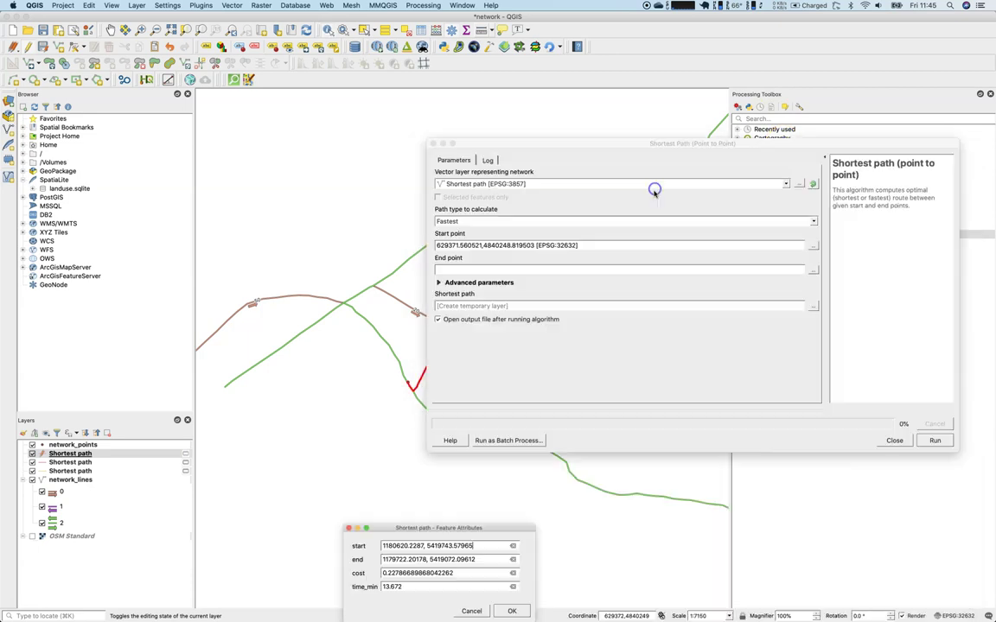
left_click(815, 269)
left_click(407, 383)
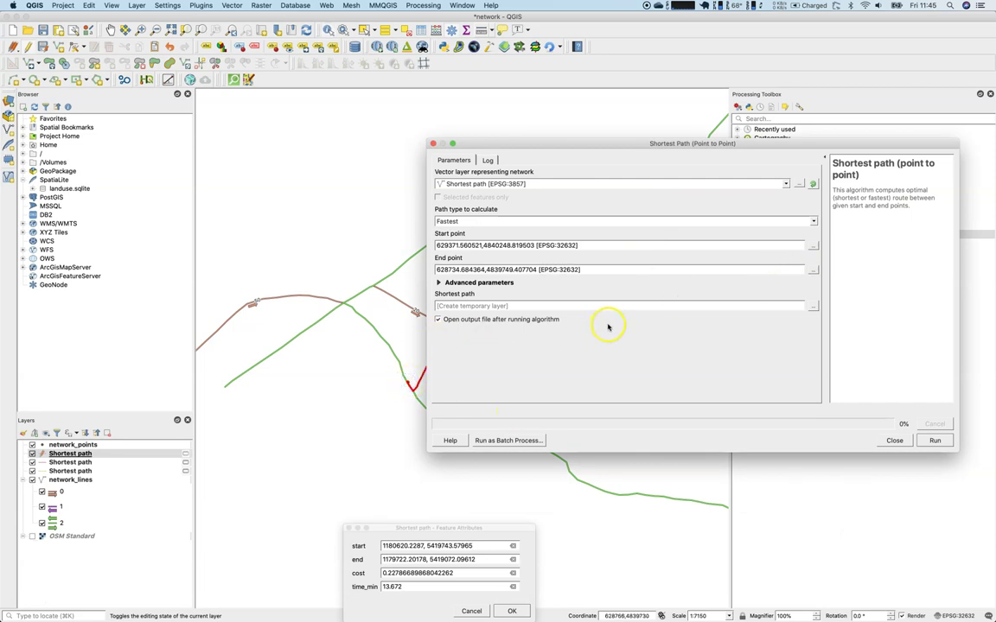
- Use network_lines as the road network and expand the advanced parameters
left_click(585, 184)
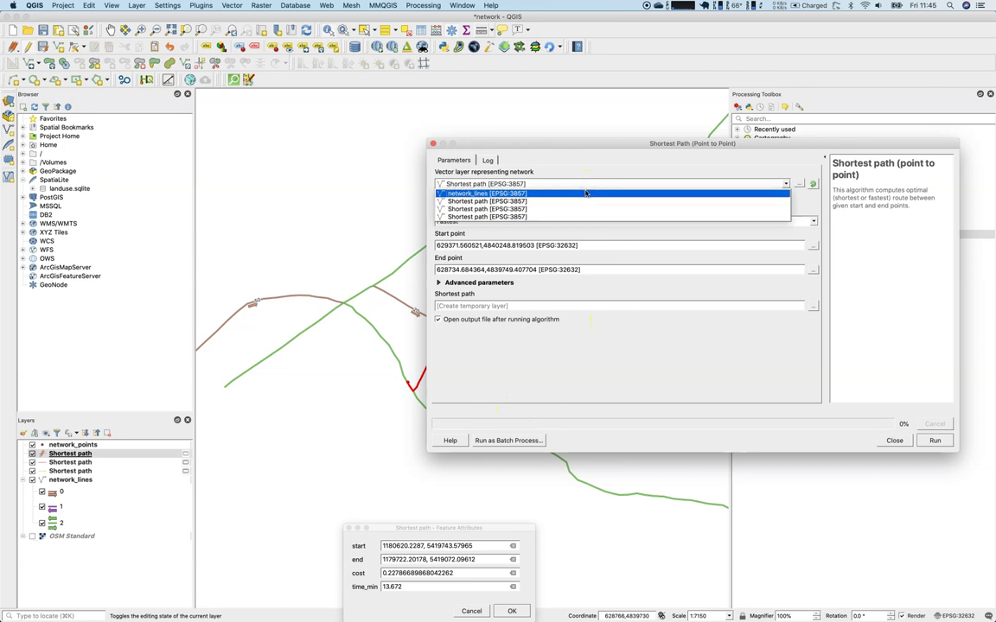
left_click(586, 195)
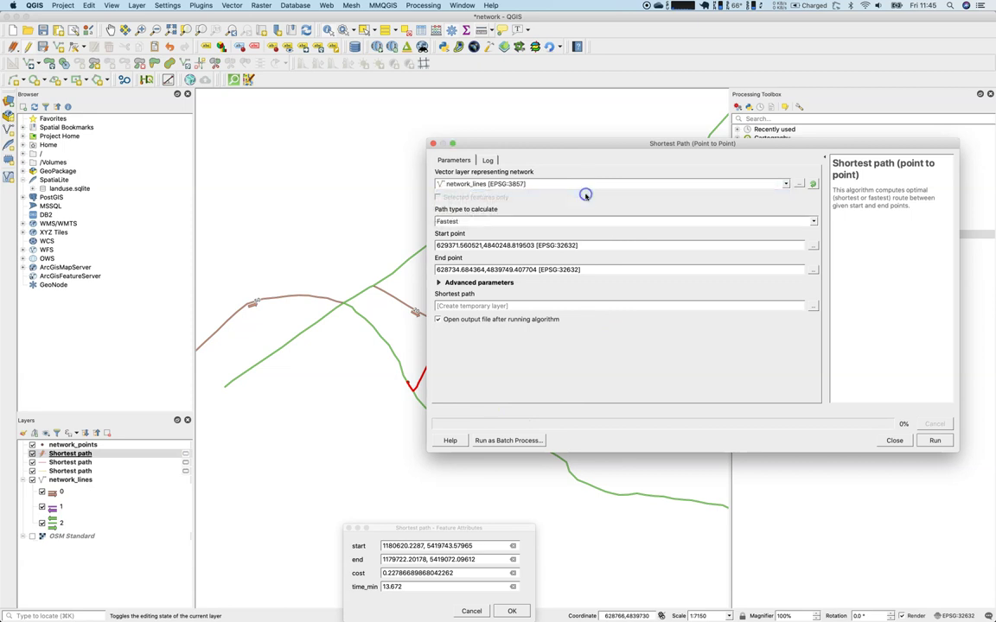
left_click(347, 529)
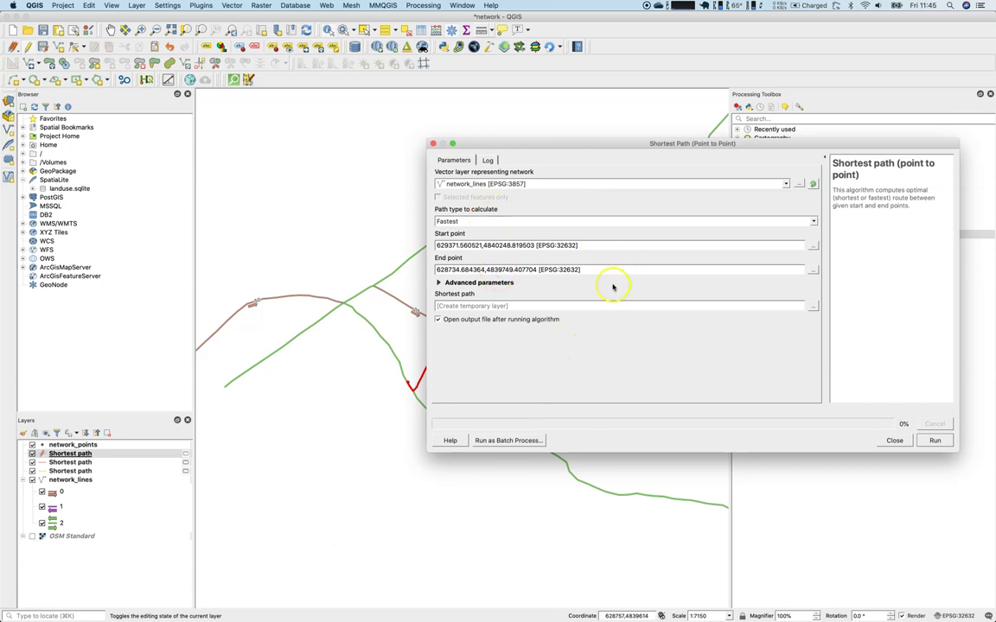
left_click(500, 284)
scroll(498, 294, "down", 4)
left_click(456, 353)
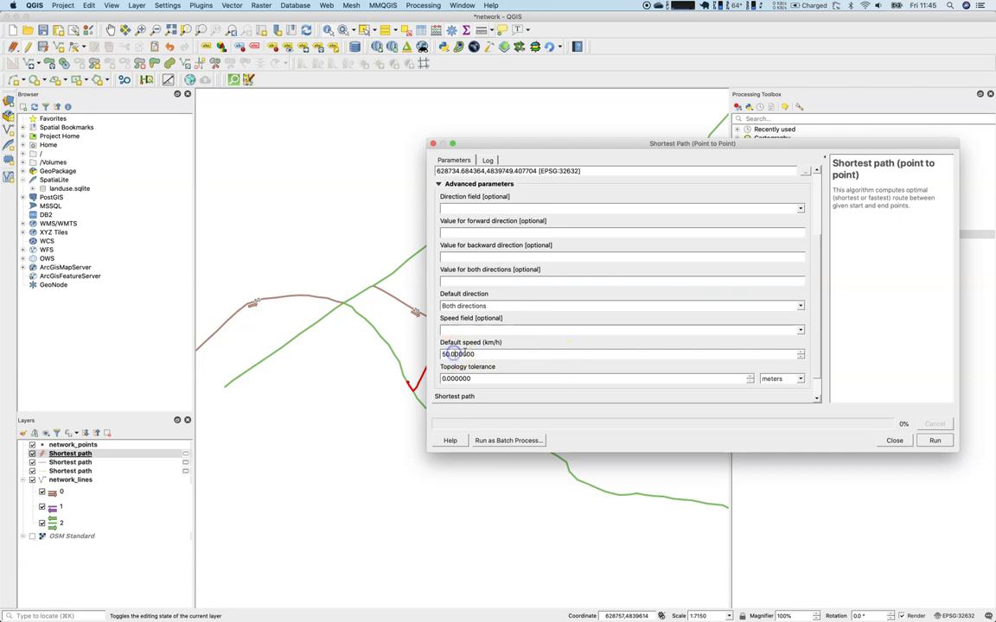
- Set direction field to direction with values 0/1/2, speed field to speed, and run
left_click(800, 210)
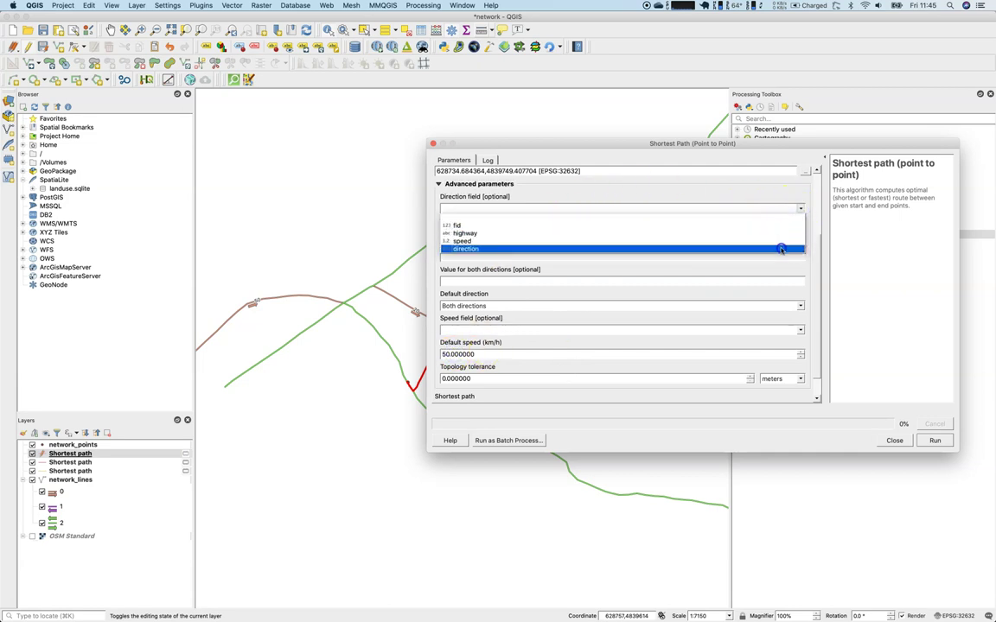
left_click(781, 250)
left_click(774, 236)
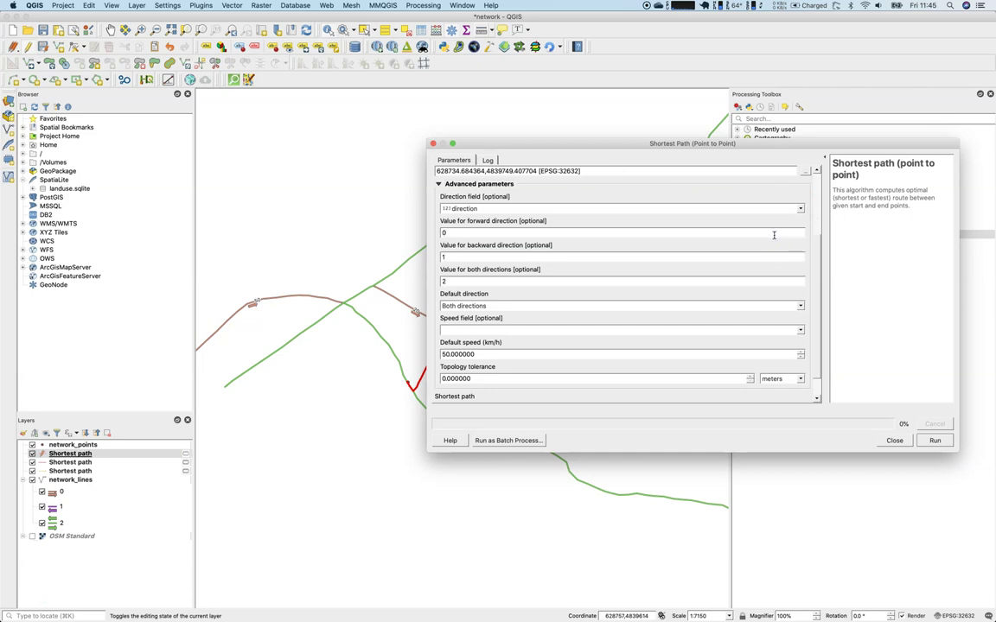
left_click(773, 281)
left_click(801, 332)
left_click(665, 355)
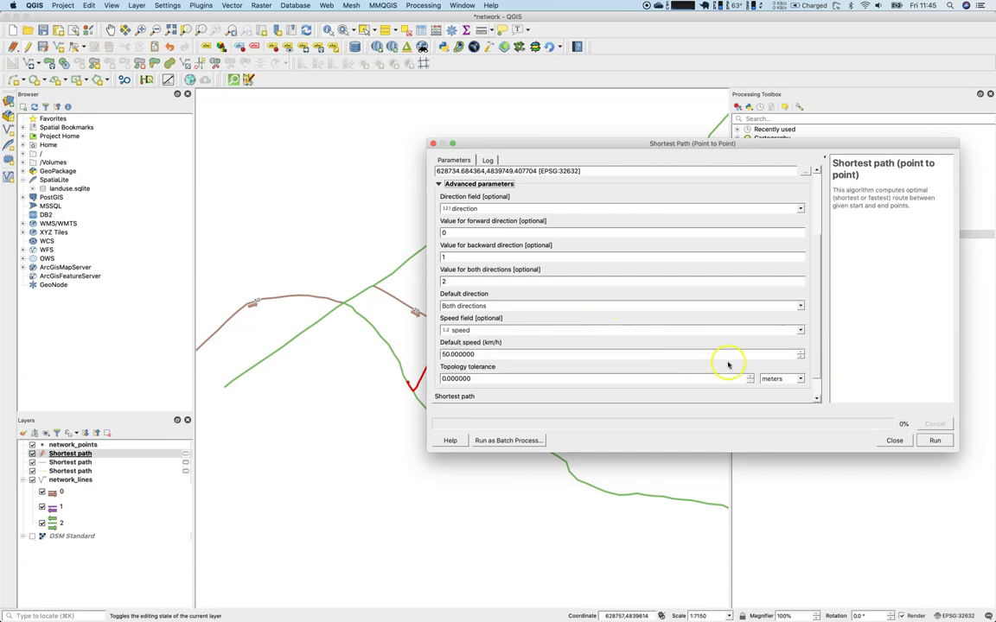
scroll(814, 344, "down", 1)
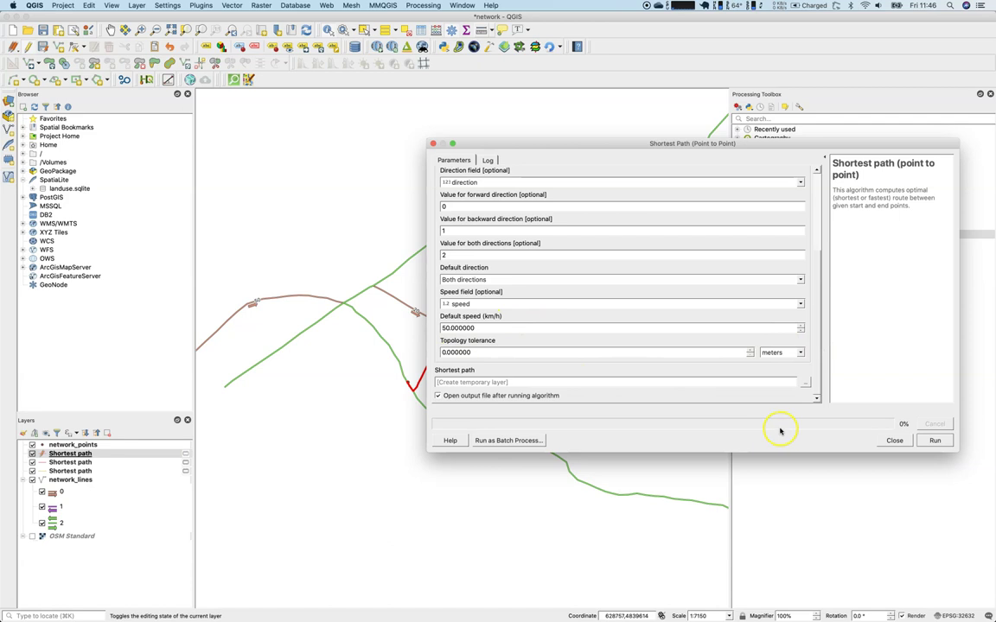
left_click(933, 442)
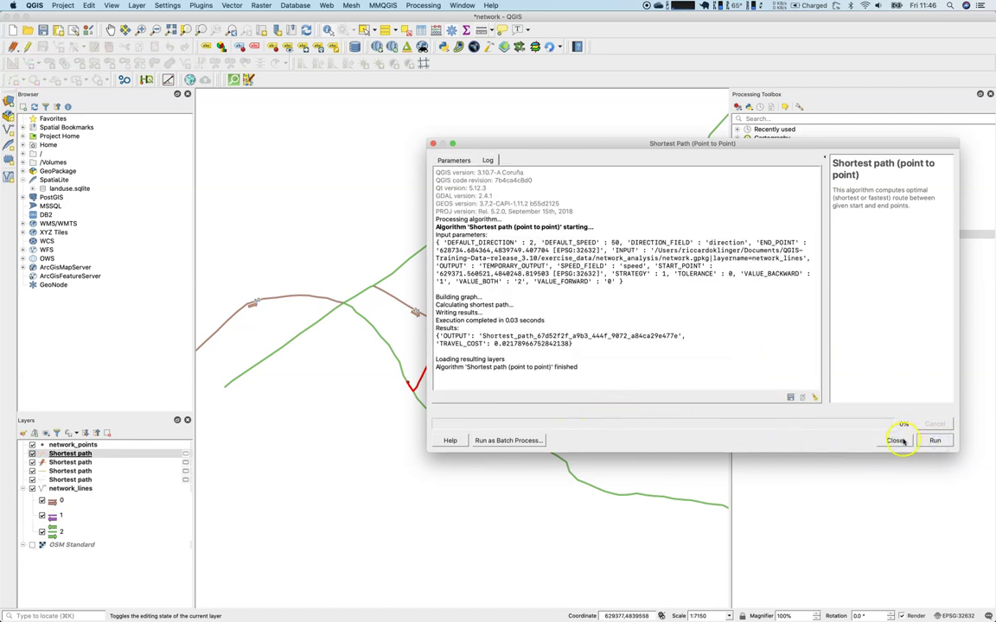
- Close the routing tool and stop editing the Shortest path layer, discarding the edits
left_click(897, 441)
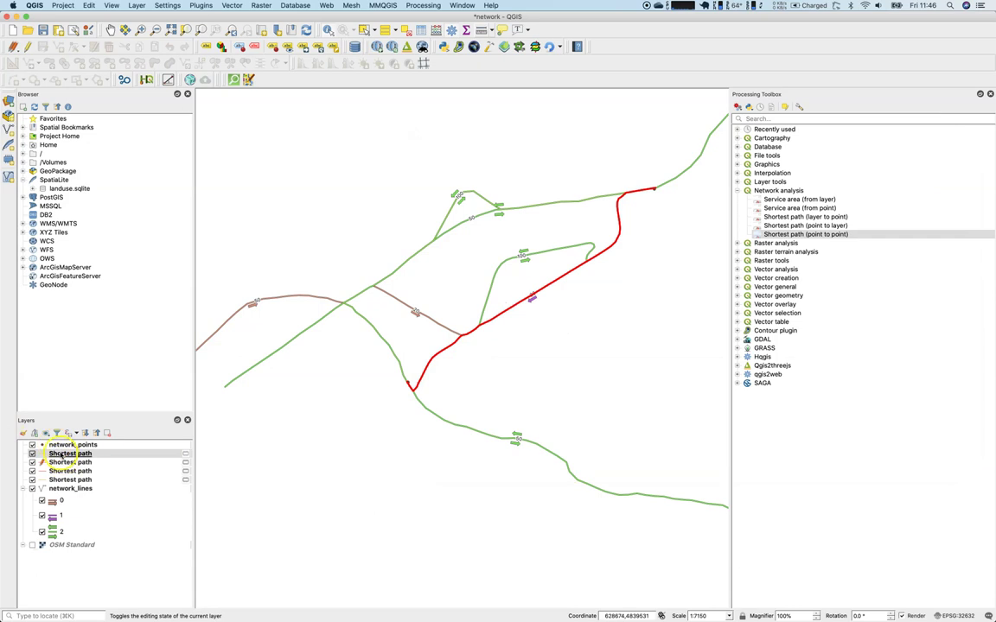
left_click(63, 469)
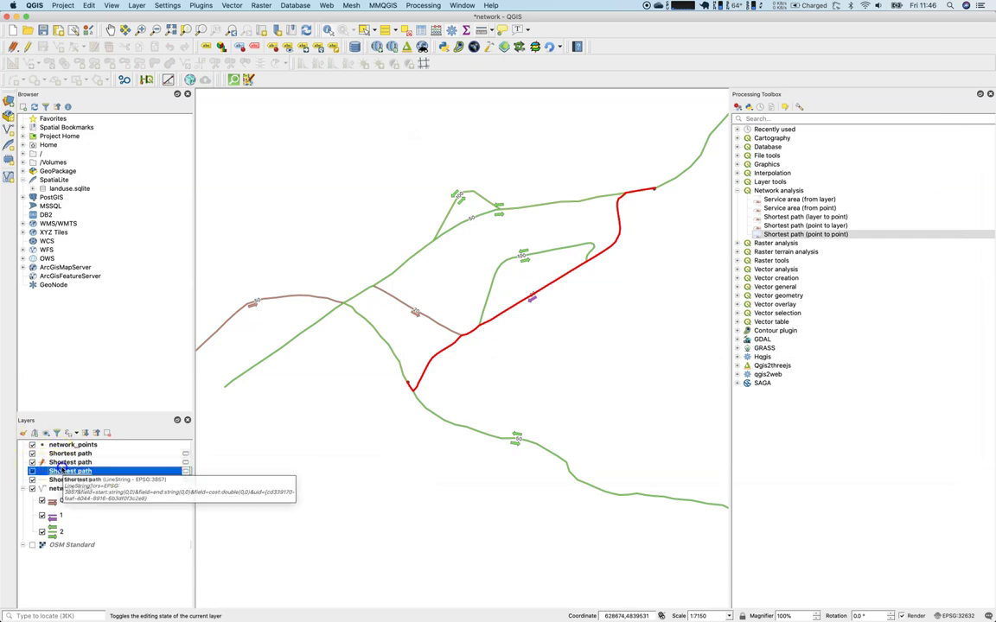
left_click(63, 463)
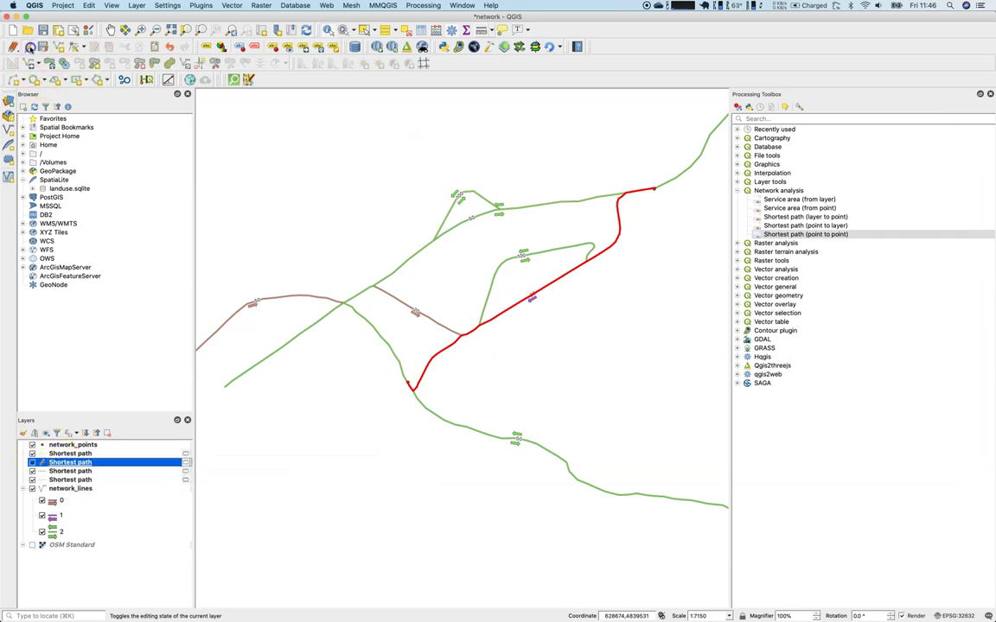
left_click(30, 48)
left_click(467, 324)
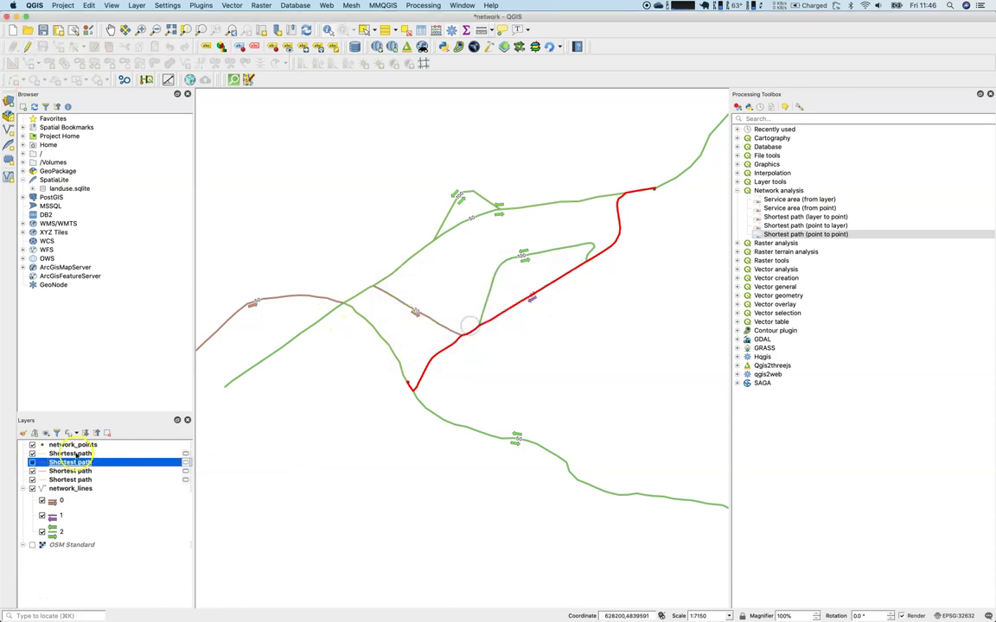
- Hide the other Shortest path layers and network_lines, then show network_lines again
left_click(70, 453)
left_click(32, 463)
left_click(32, 471)
left_click(32, 480)
left_click(32, 490)
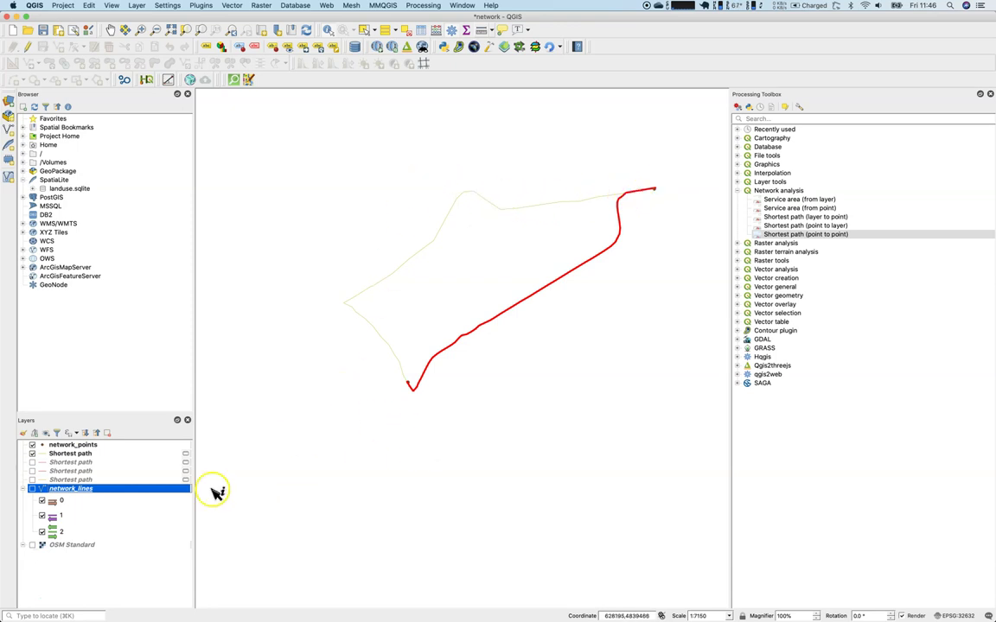
left_click(32, 490)
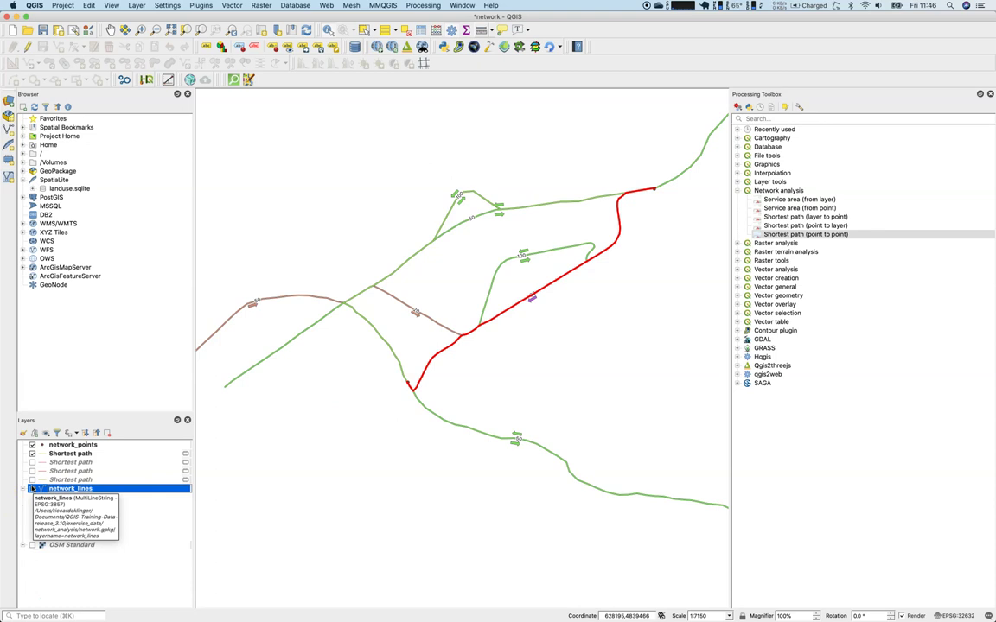
- Review a Shortest path layer's attribute table, then hide network_lines
right_click(45, 454)
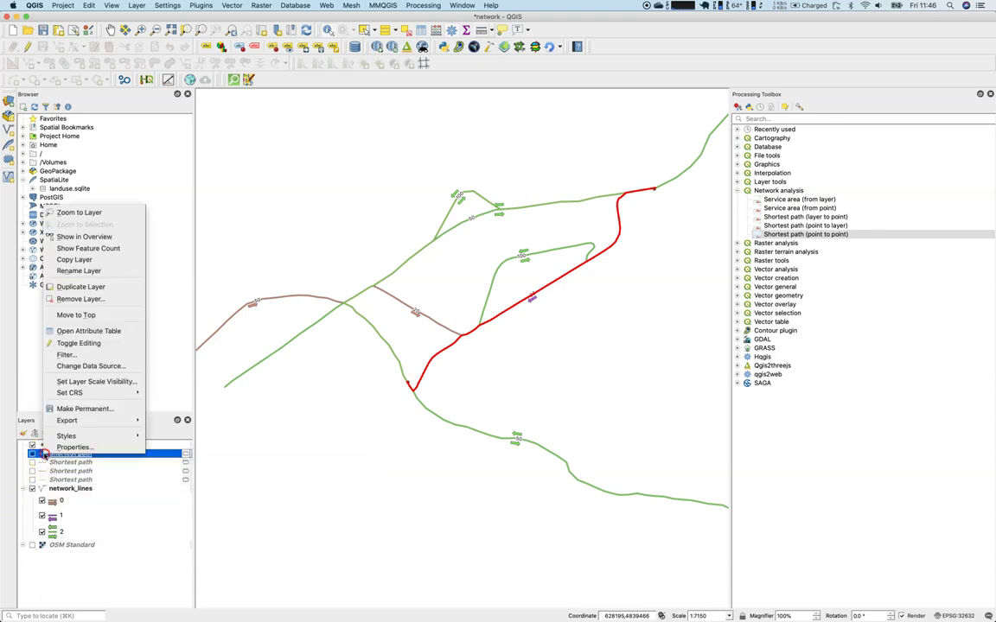
left_click(83, 331)
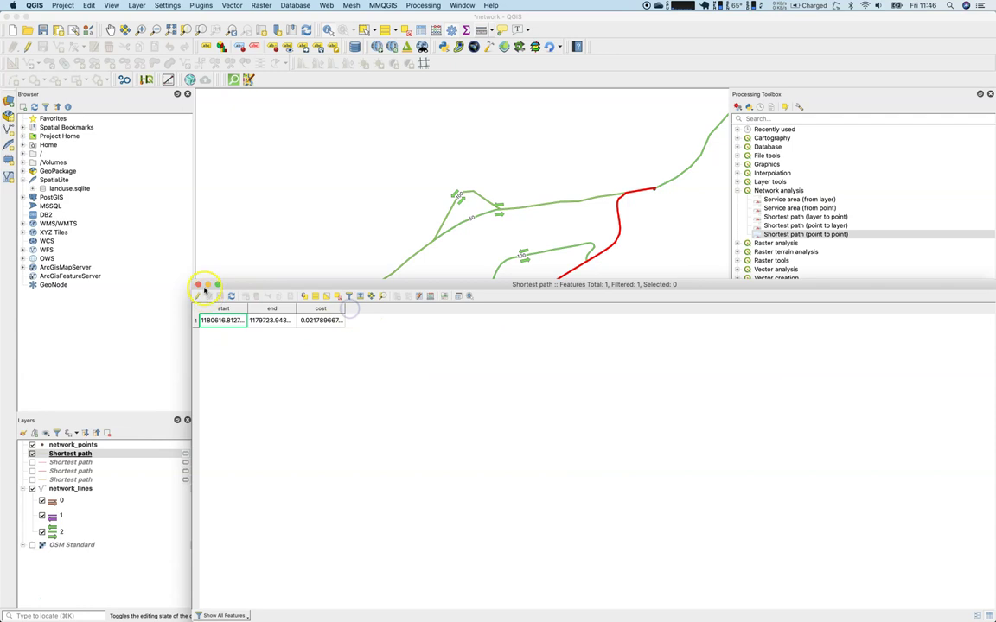
left_click(197, 284)
left_click(32, 479)
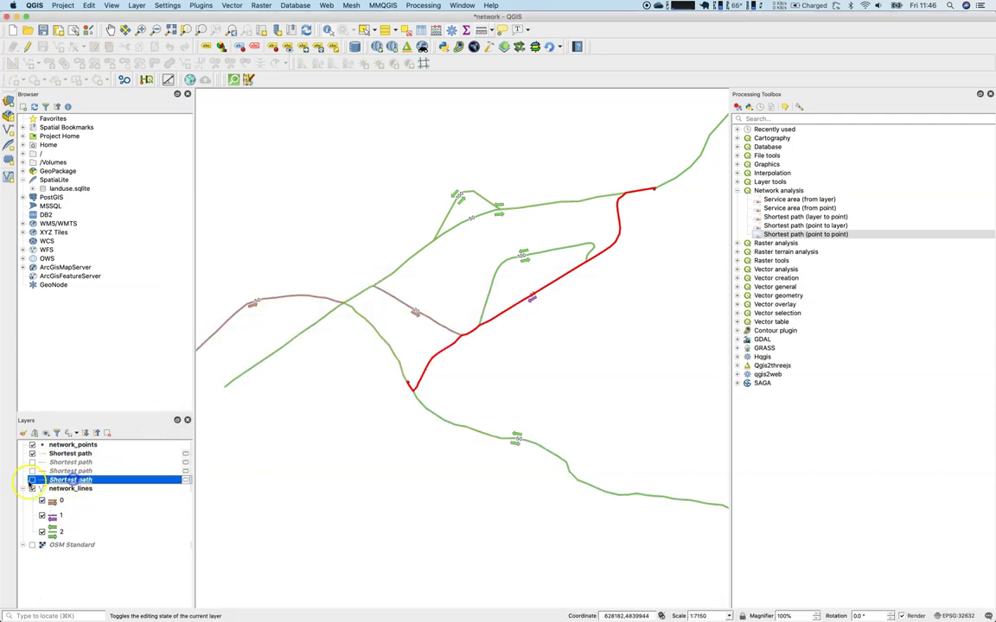
left_click(32, 454)
left_click(32, 454)
left_click(32, 488)
- Check the newest route's 0.018122501 cost, then show the first Shortest path route alongside it
right_click(69, 481)
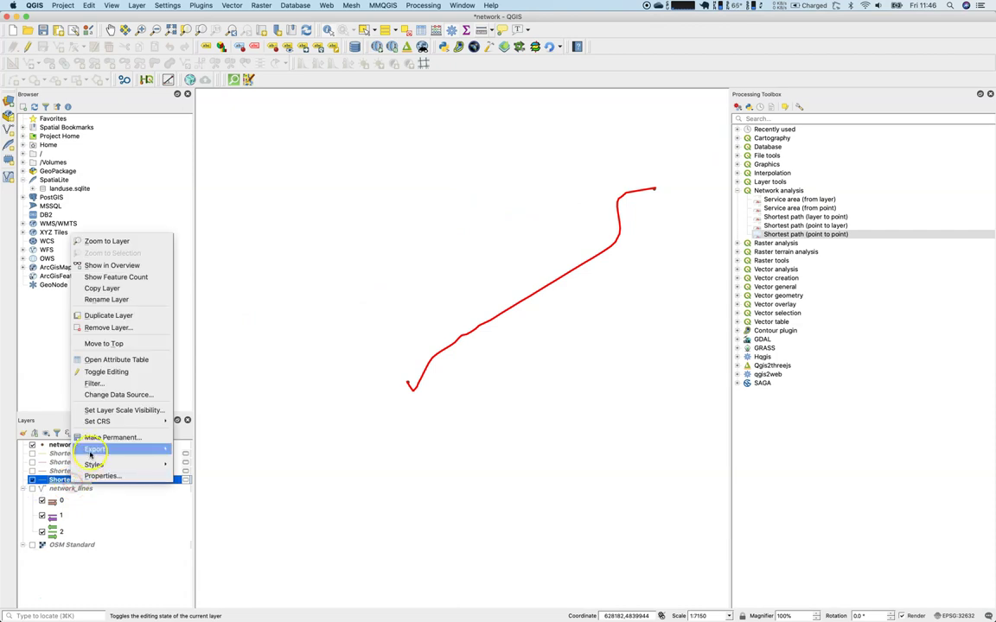
left_click(121, 359)
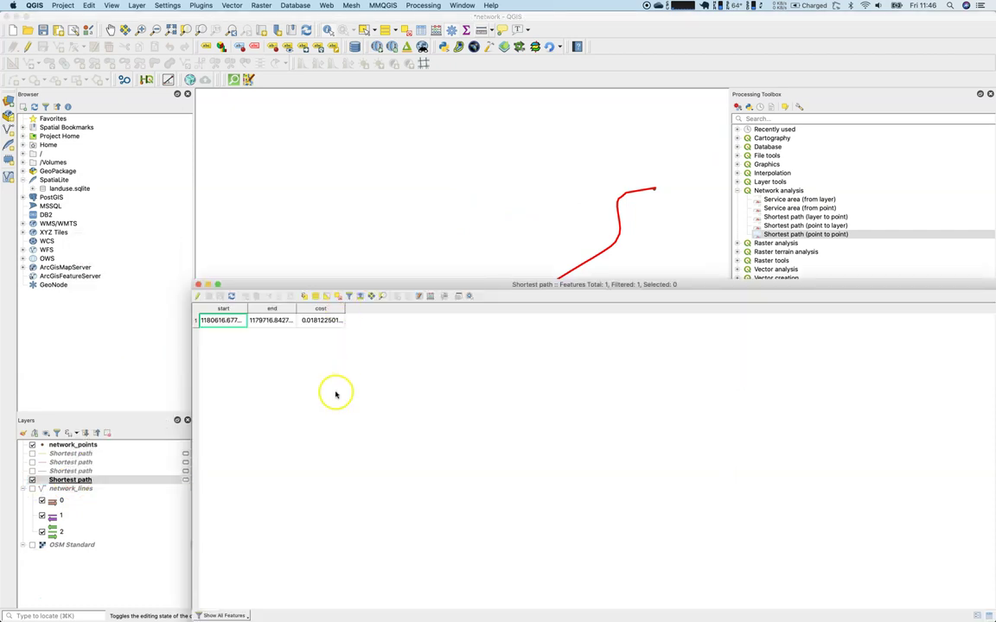
left_click(198, 285)
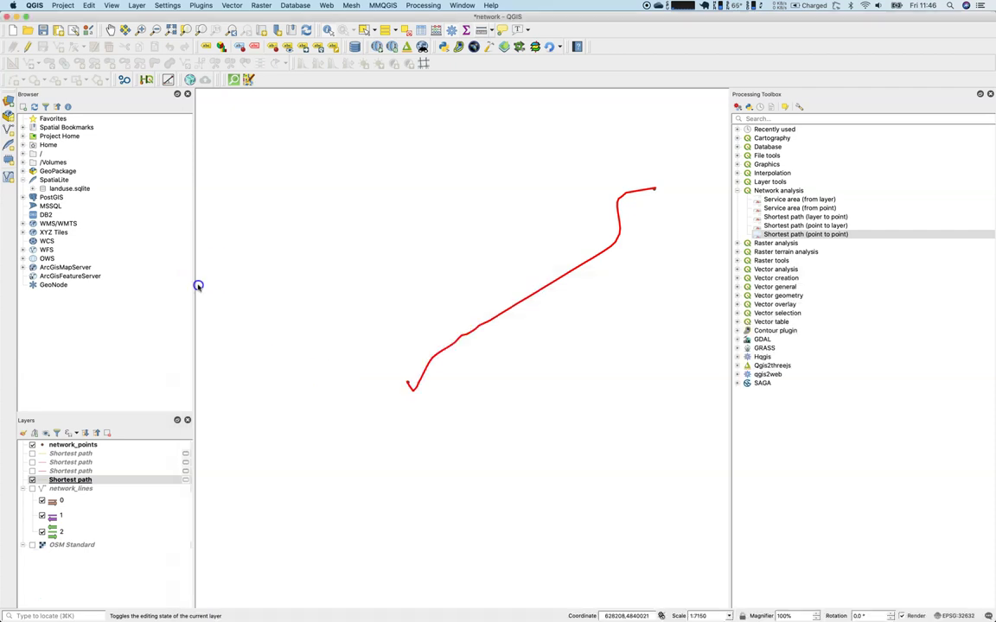
left_click(32, 453)
left_click(84, 453)
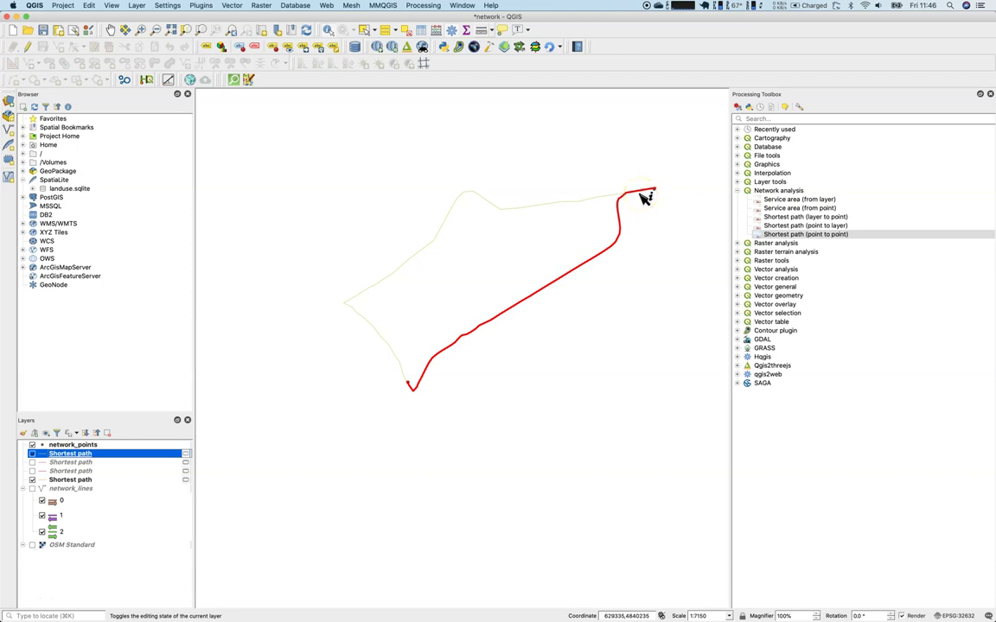
- Move a window aside on the map view
left_click_drag(644, 198, 446, 386)
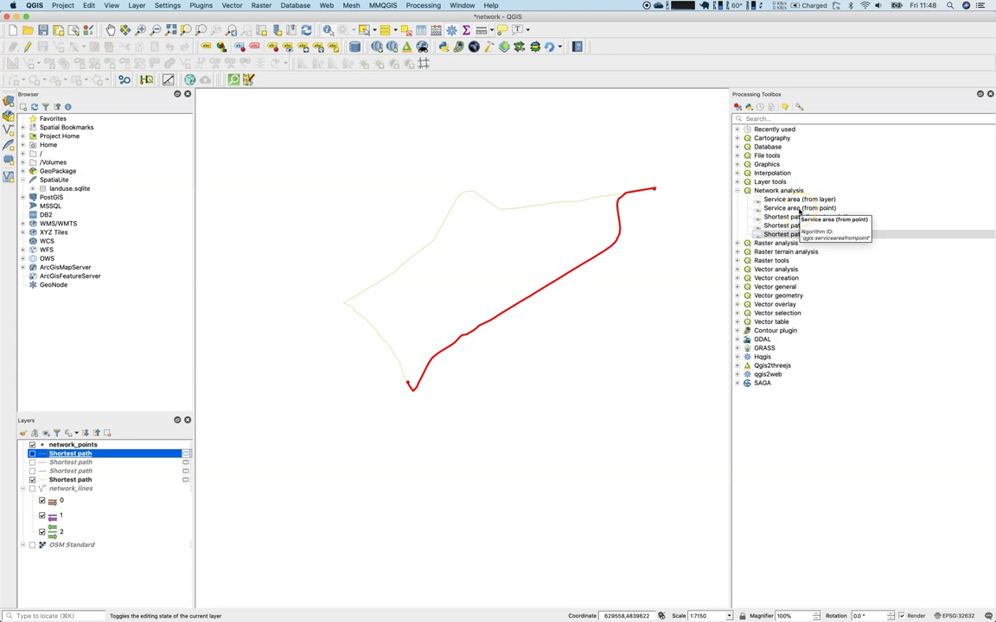
- Open Service area (from layer) with network_lines, network_points start points, Shortest, travel cost 250
double_click(796, 200)
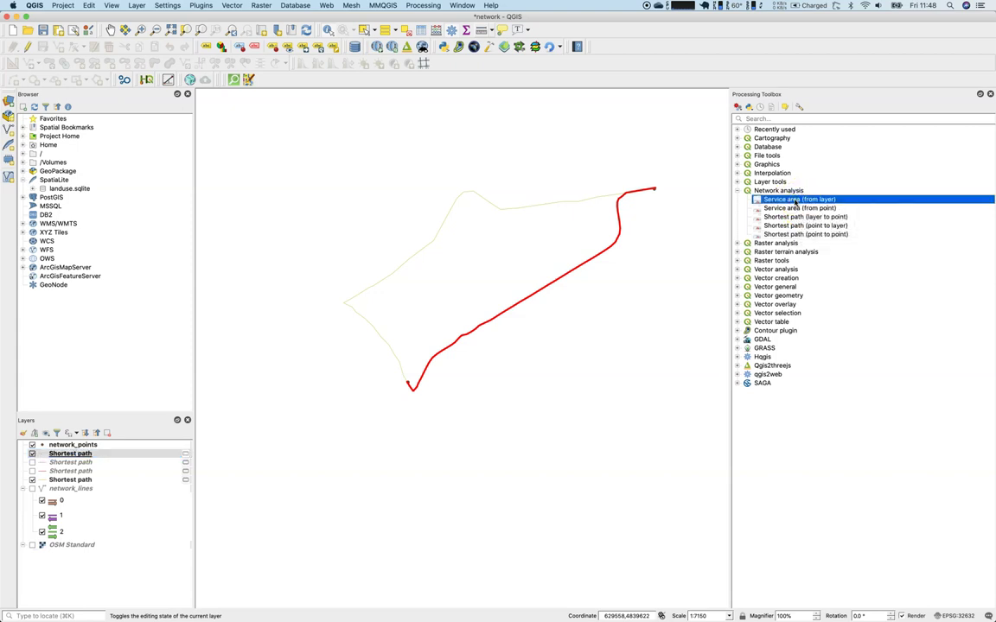
left_click(463, 183)
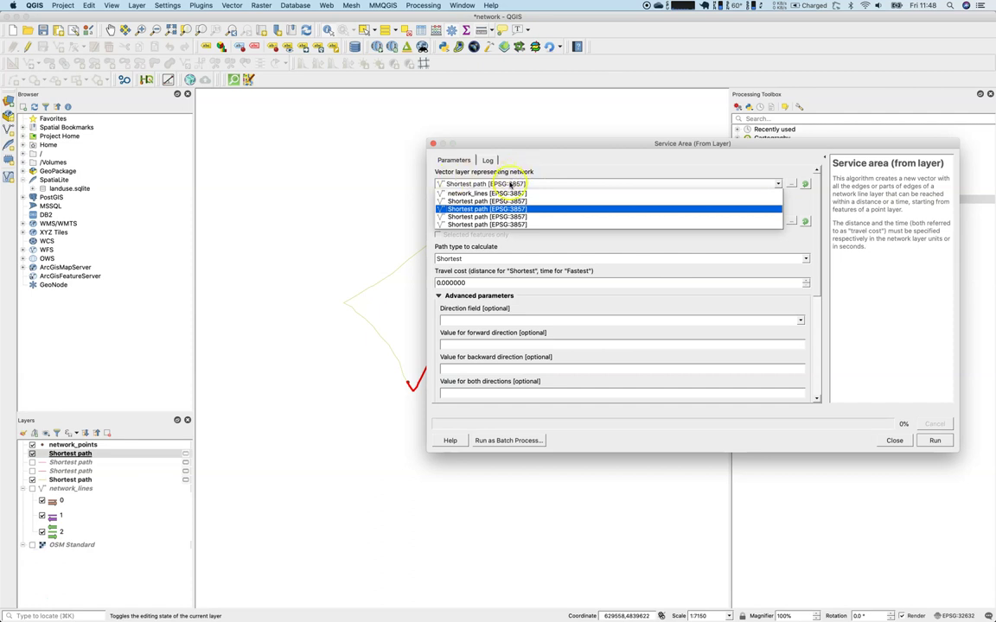
left_click(509, 196)
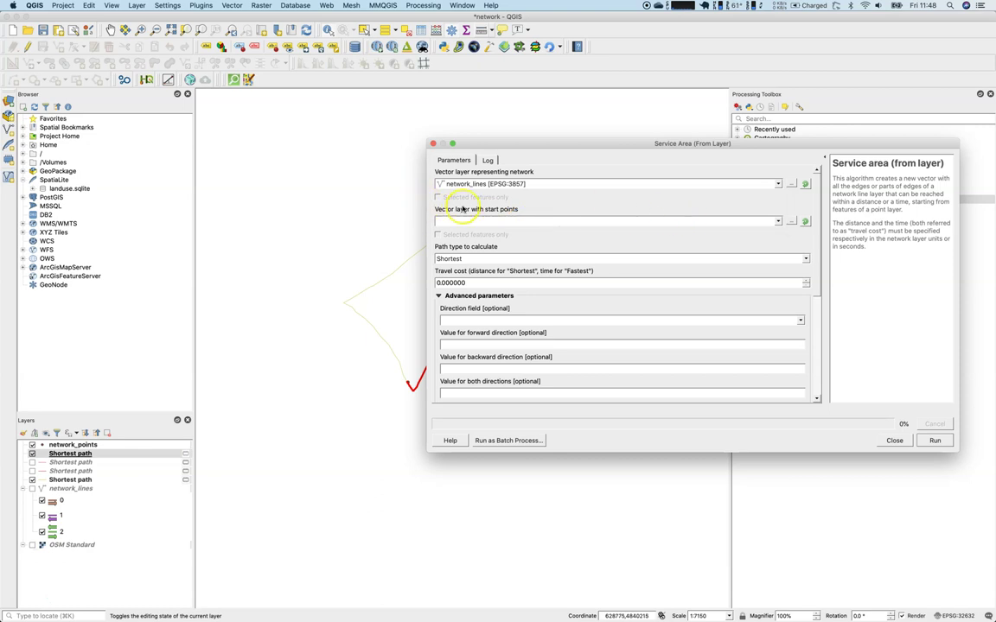
left_click(776, 222)
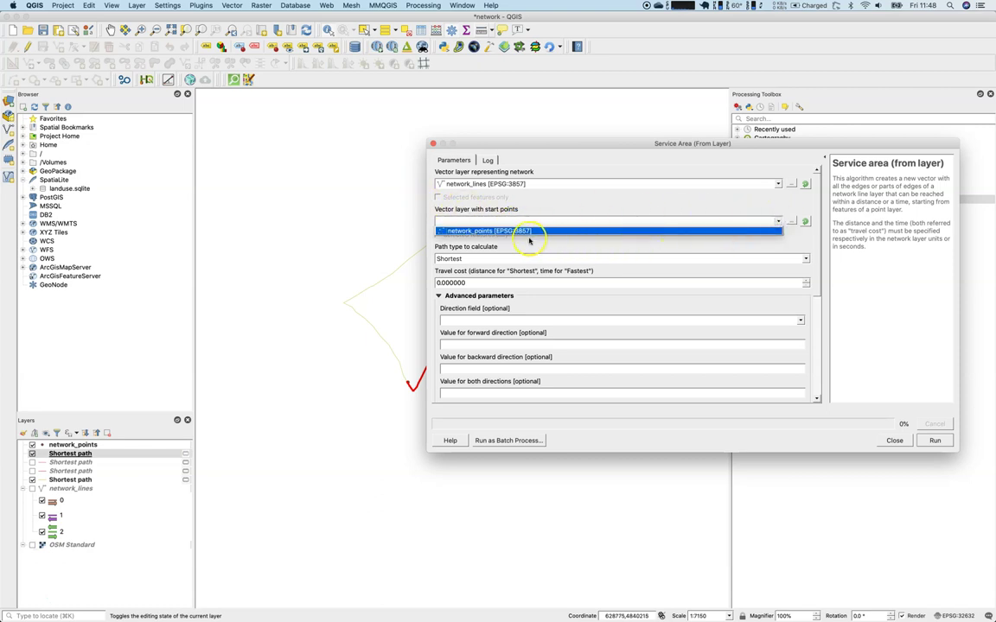
left_click(490, 229)
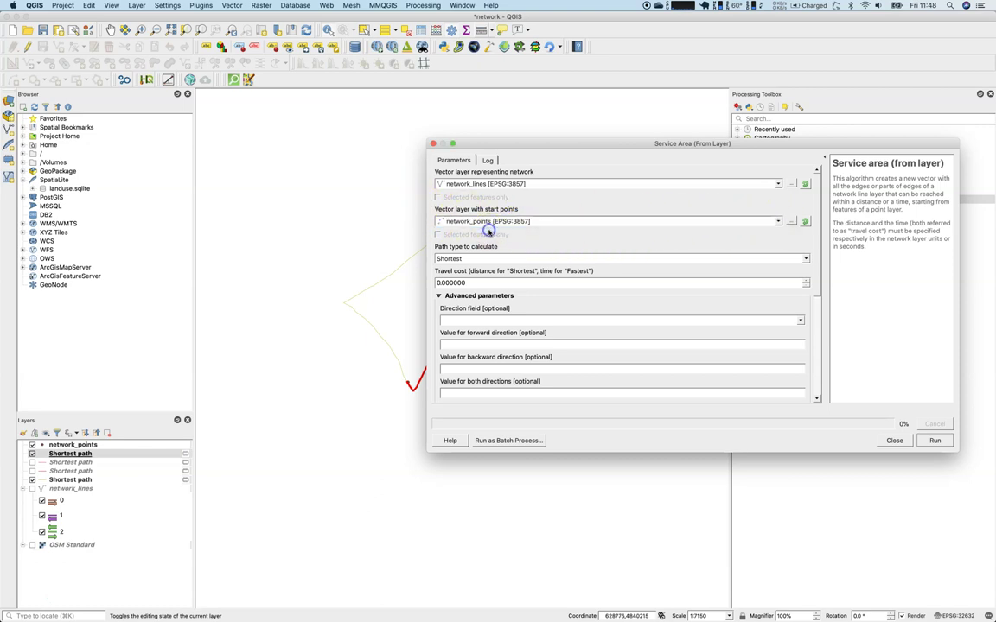
left_click(444, 259)
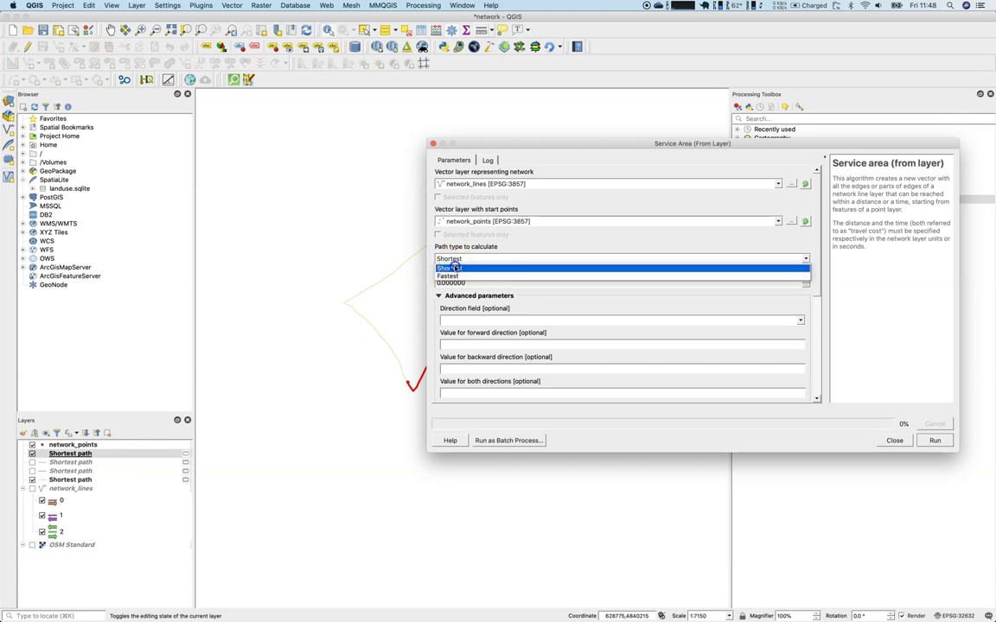
left_click(450, 268)
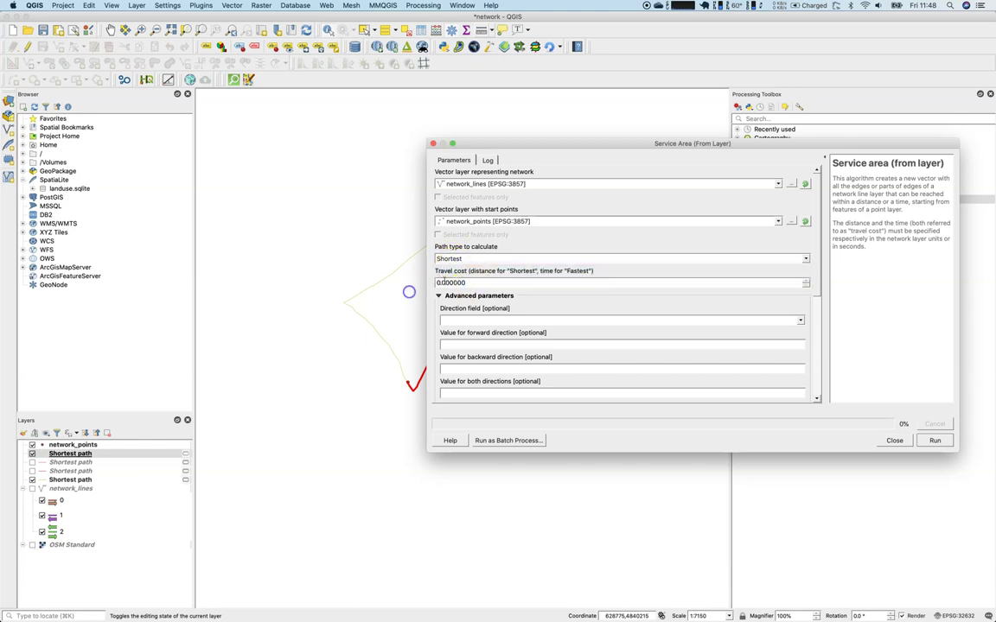
left_click_drag(463, 284, 336, 282)
type("250")
- Use the direction field with values 0/1/2, send boundary nodes to a temporary layer, and run
left_click(803, 321)
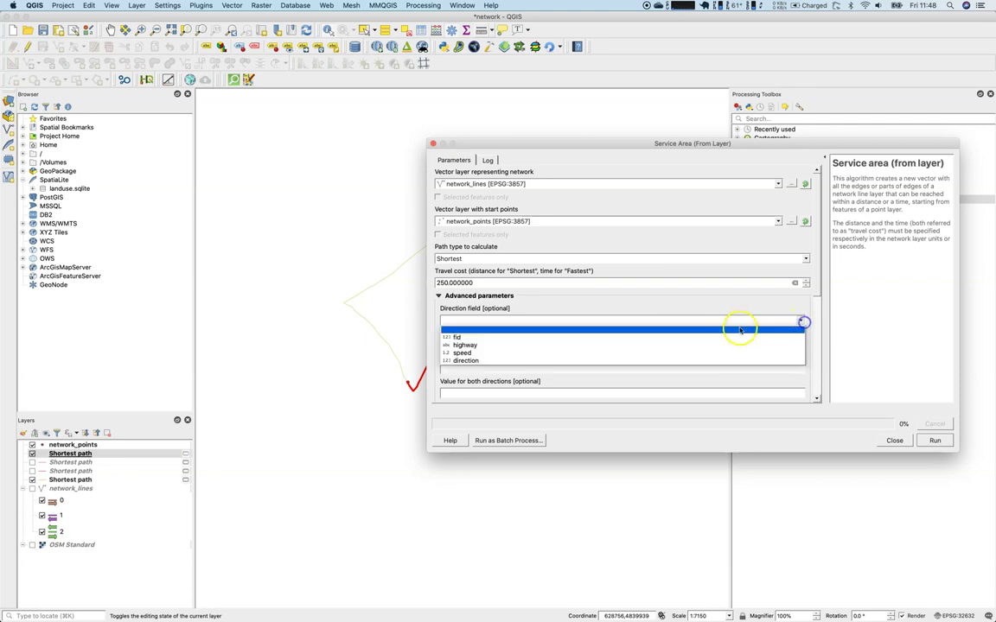
left_click(687, 358)
left_click(685, 346)
type("0")
key("Tab")
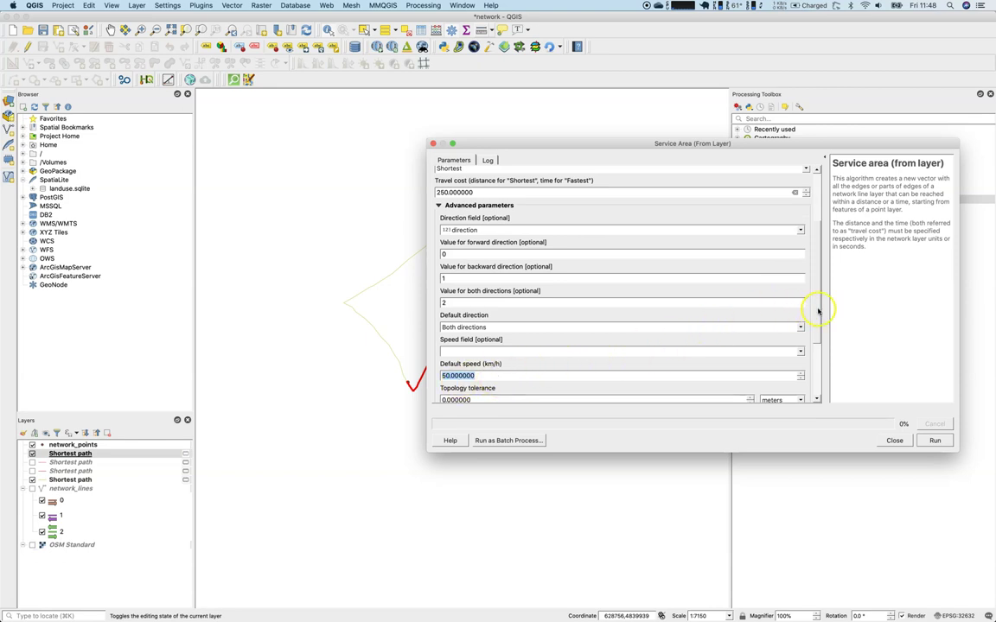
left_click_drag(818, 309, 818, 350)
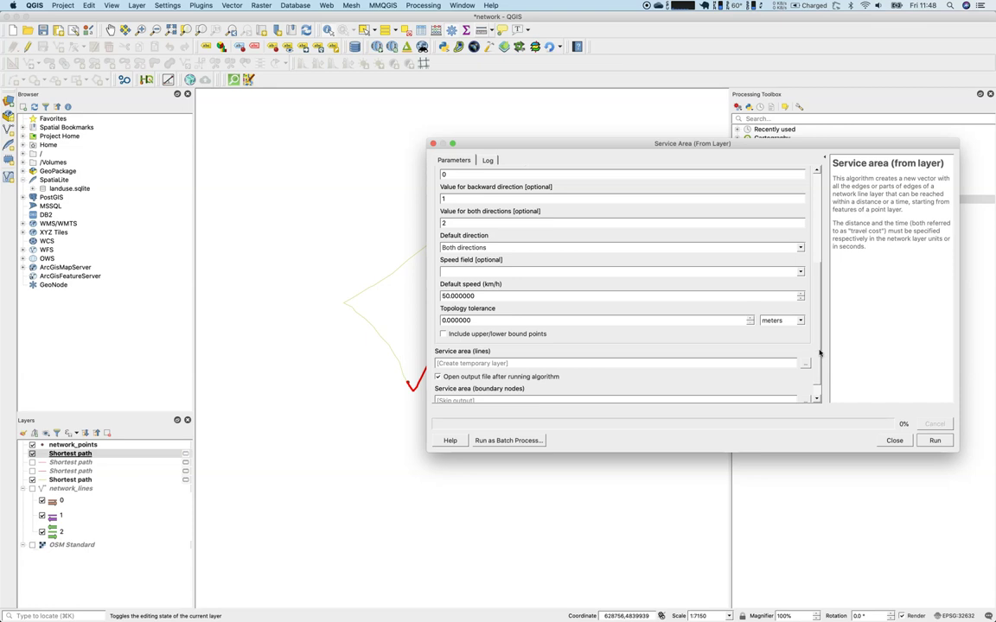
scroll(818, 353, "down", 1)
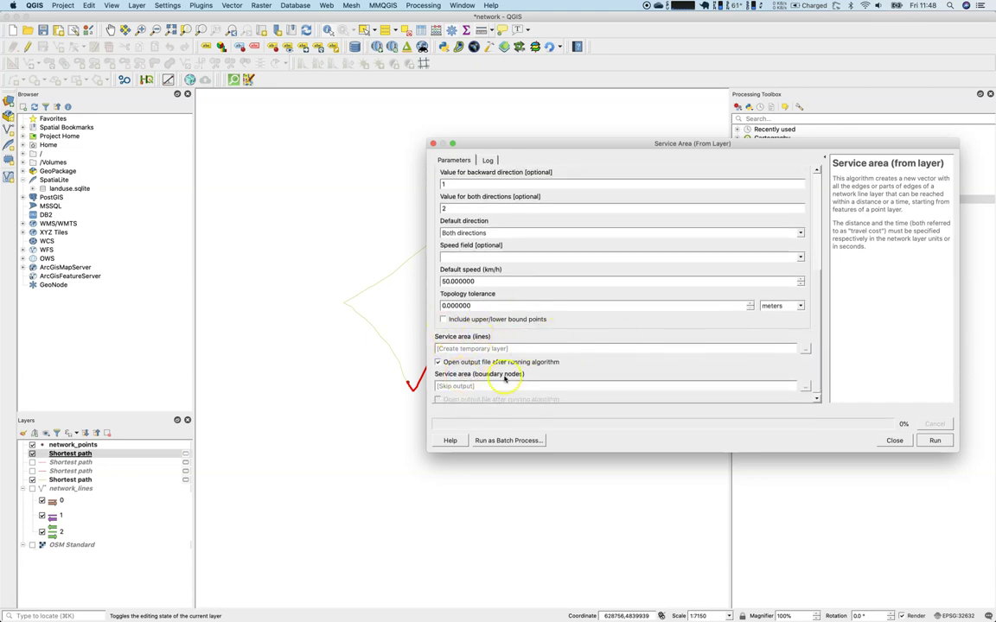
left_click(807, 386)
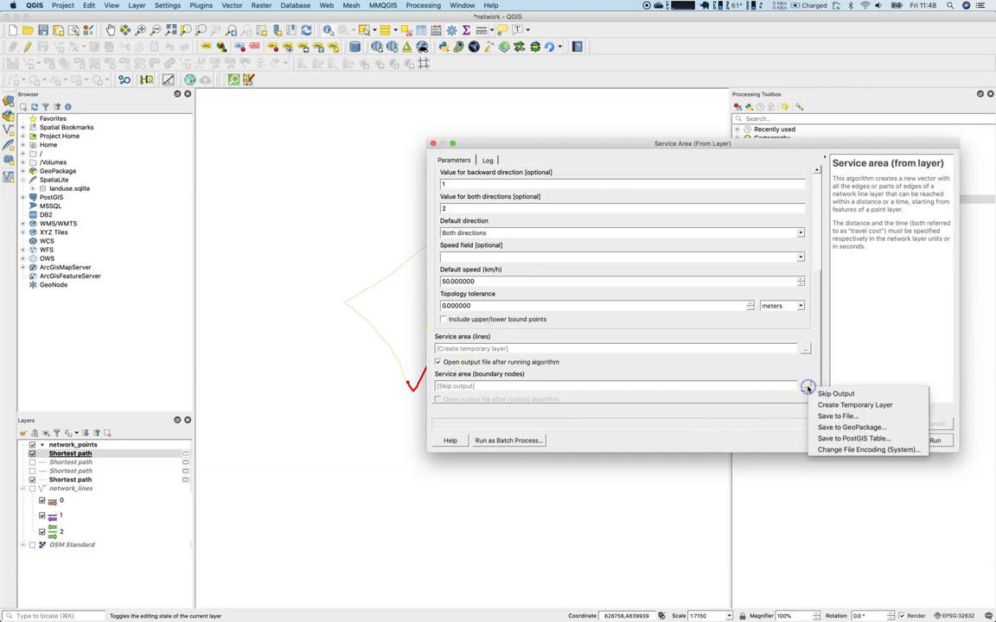
left_click(826, 405)
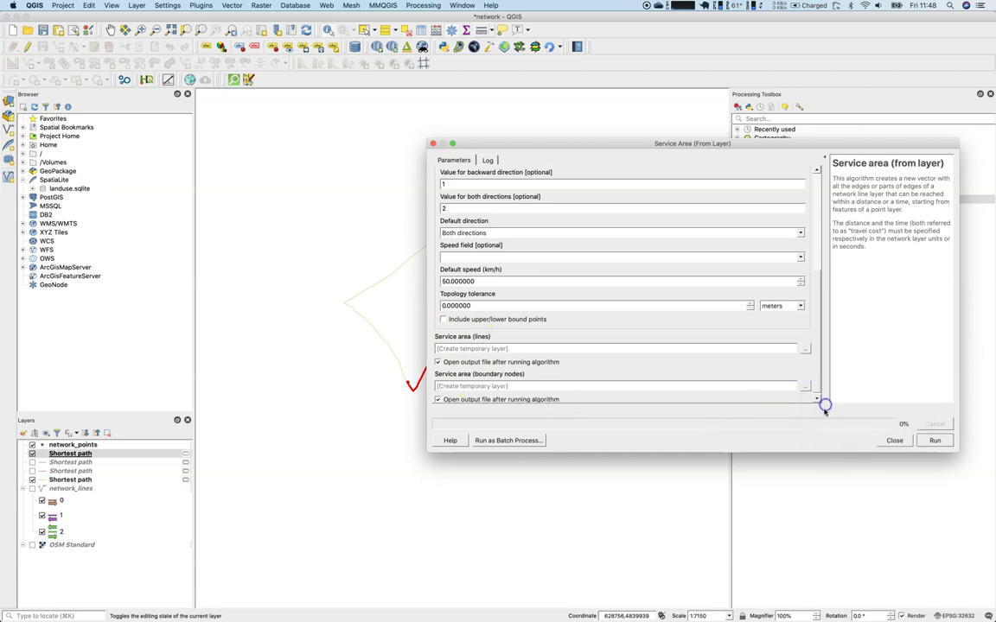
left_click(925, 442)
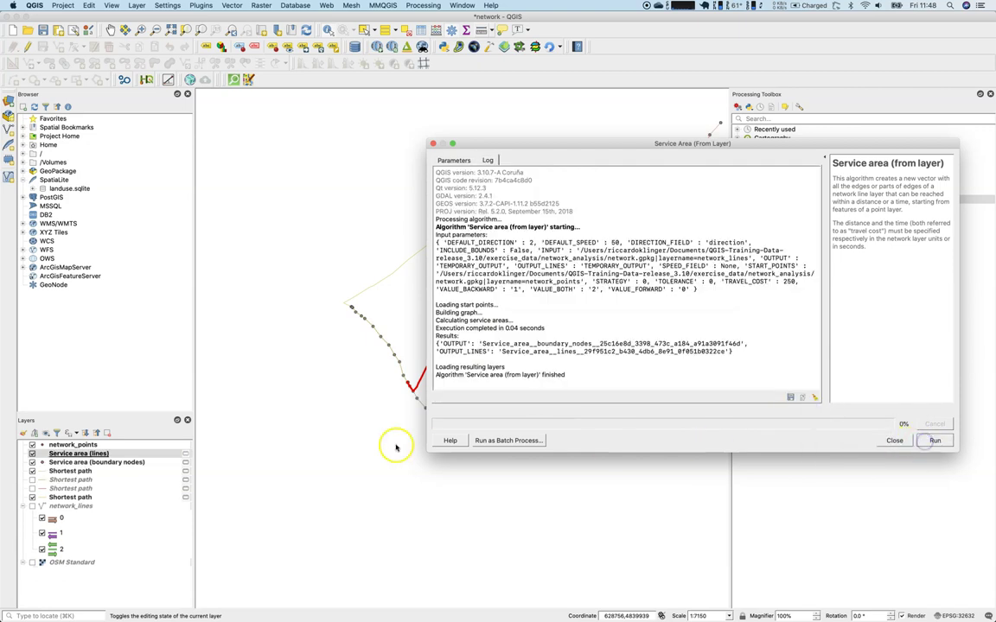
- Close the dialog, hide both routes, service-area lines and leftover paths, and show OSM Standard
left_click(894, 440)
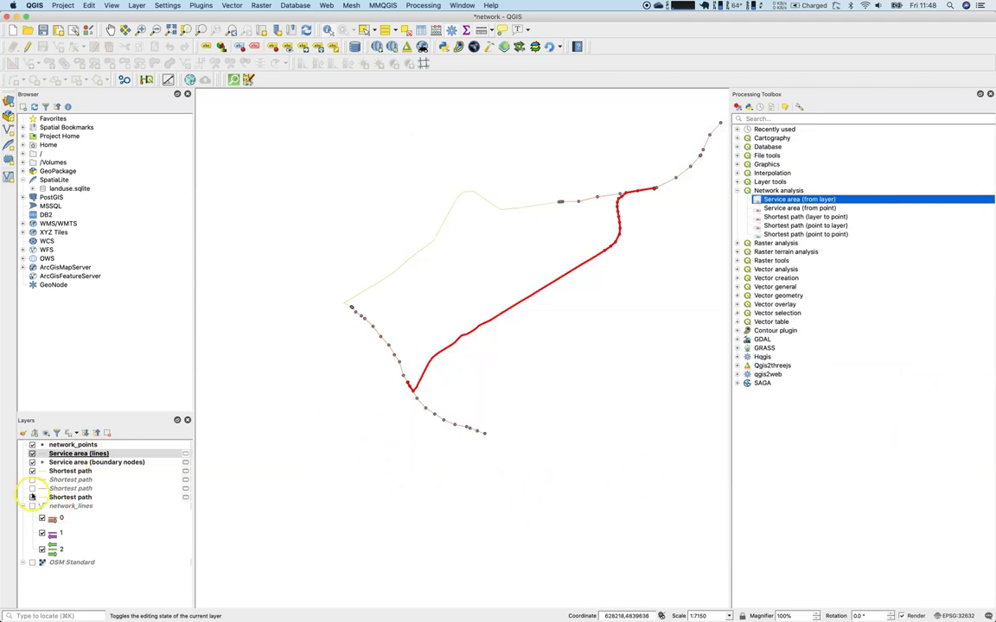
left_click(363, 356)
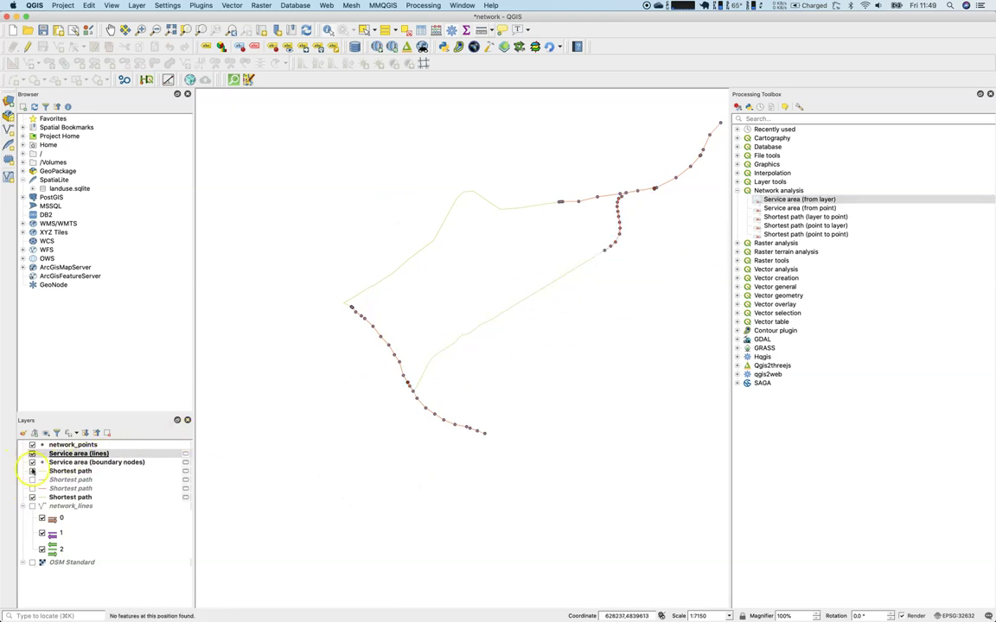
left_click(32, 453)
left_click(32, 472)
left_click(31, 498)
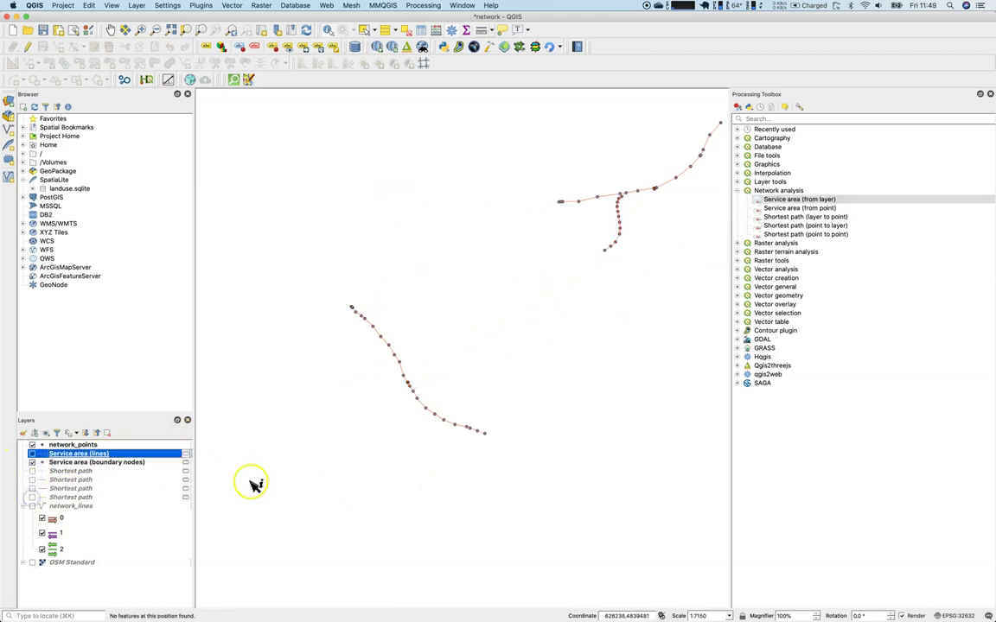
left_click(32, 563)
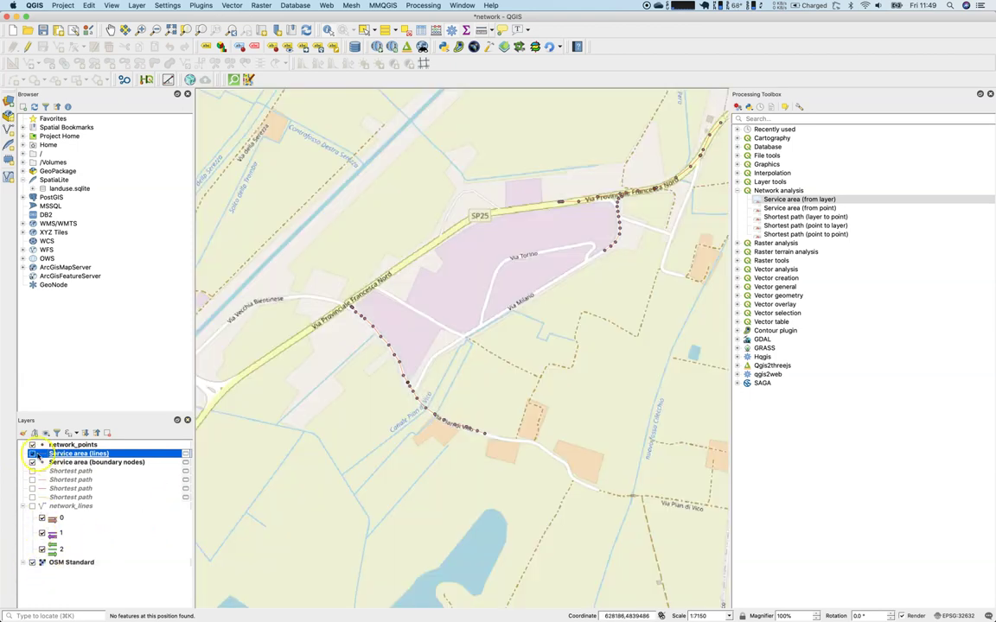
- Give Service area (lines) the red neon effect style and move the boundary nodes layer above it
double_click(52, 453)
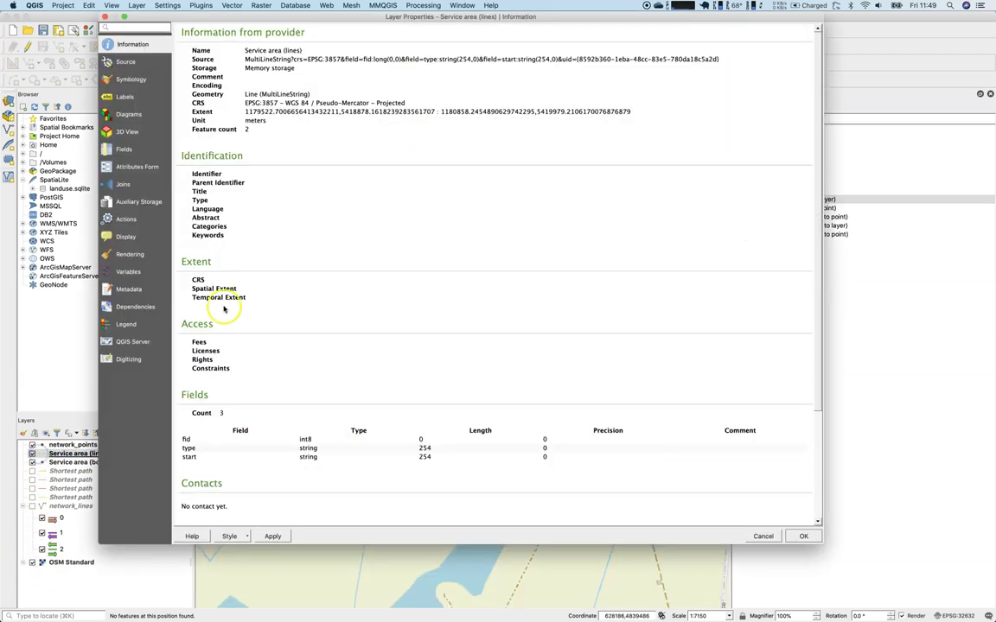
left_click(128, 79)
left_click(445, 222)
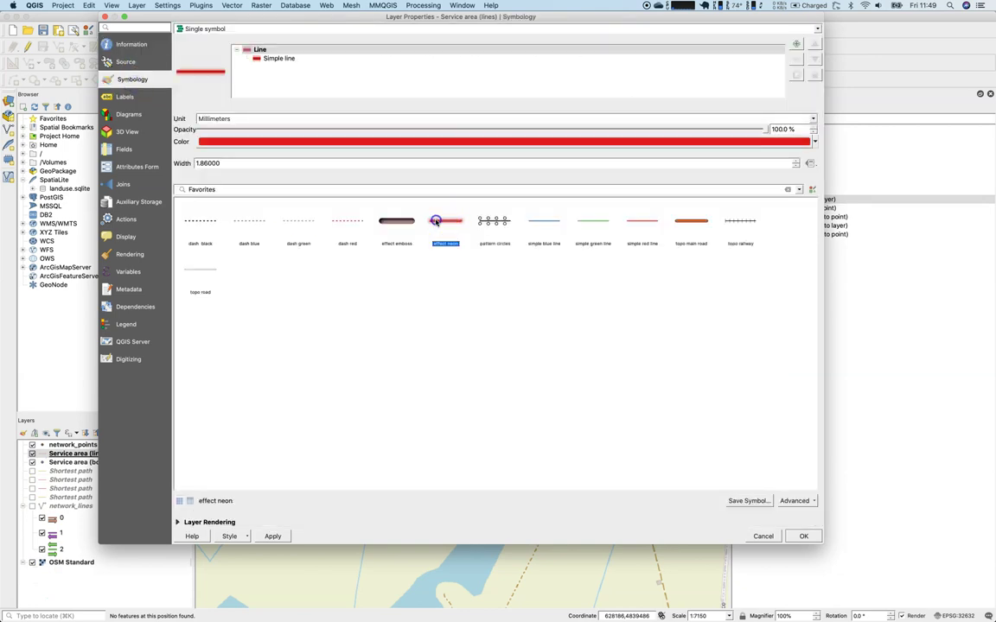
left_click(803, 536)
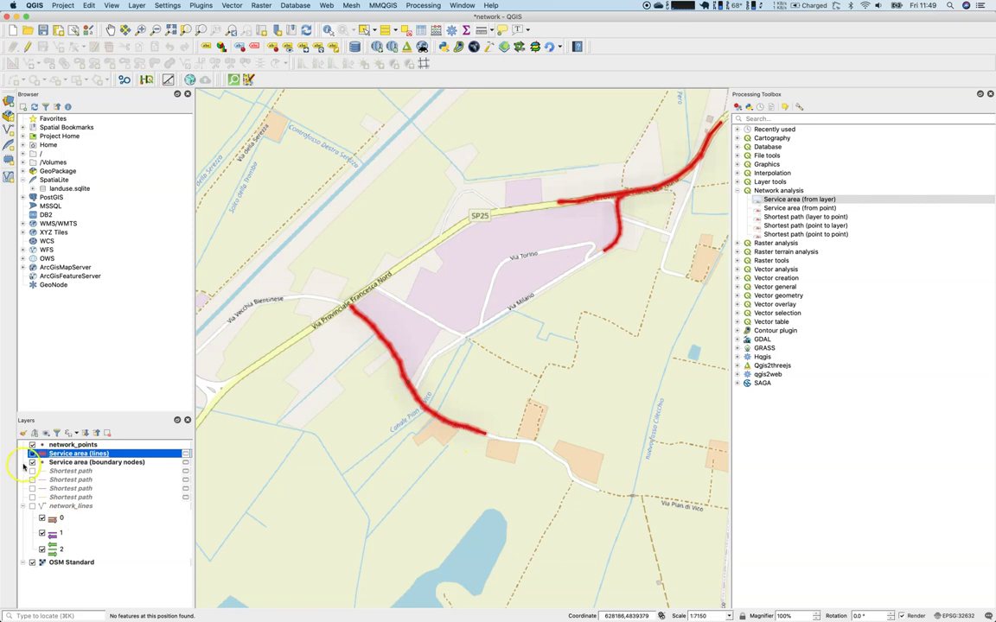
left_click_drag(80, 463, 76, 454)
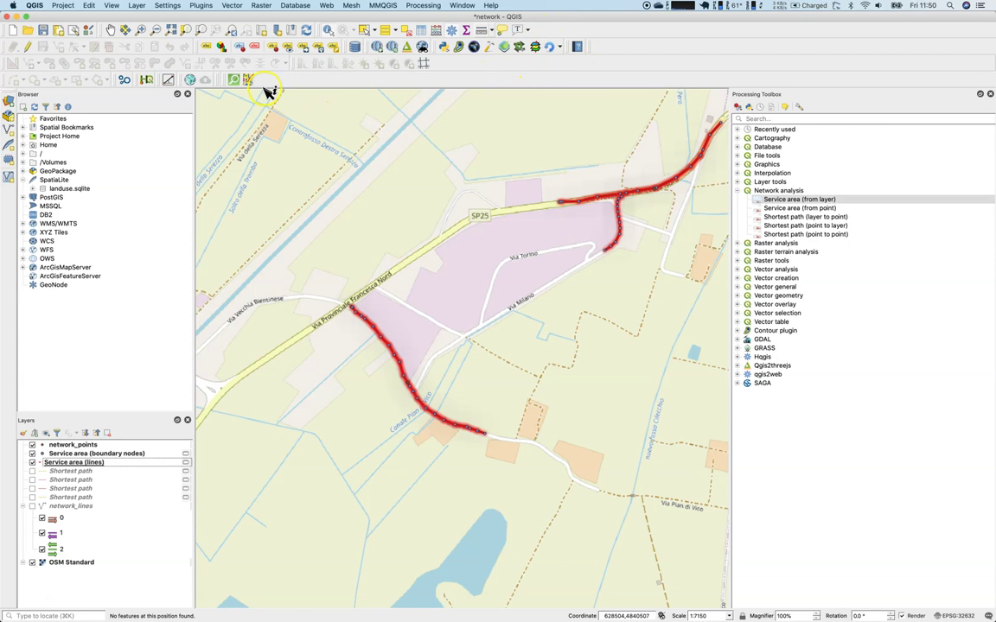
- Set up HQGIS isochrones from the network_points layer with Start as origin
left_click(147, 80)
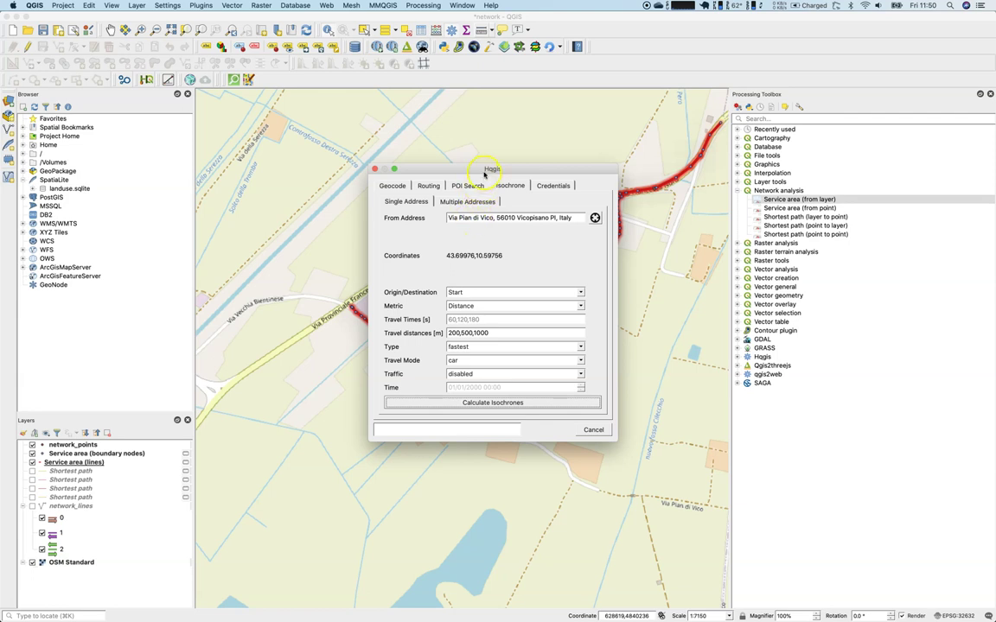
left_click_drag(439, 169, 456, 165)
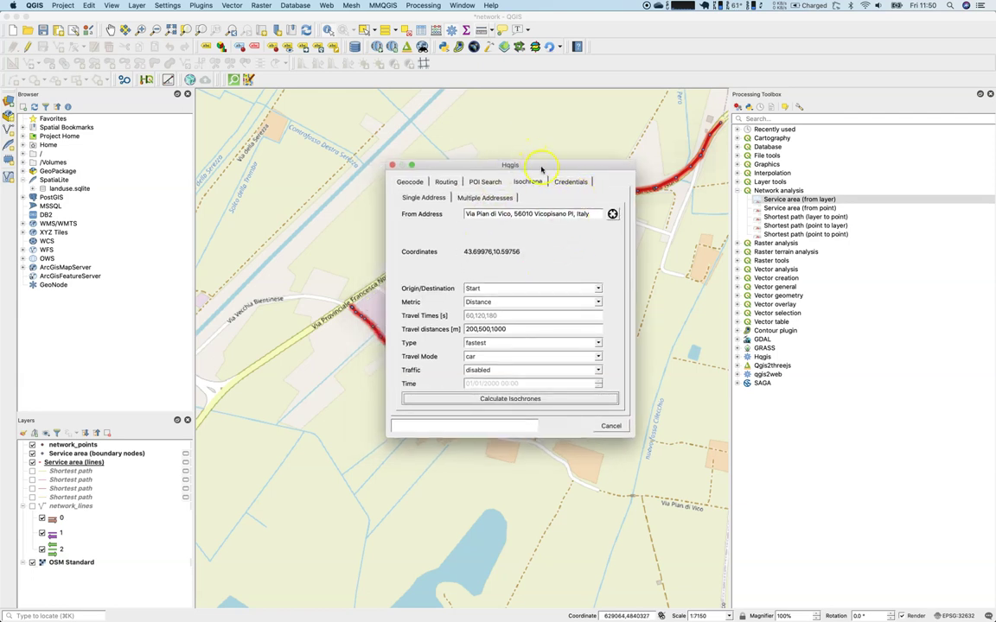
left_click_drag(542, 167, 901, 246)
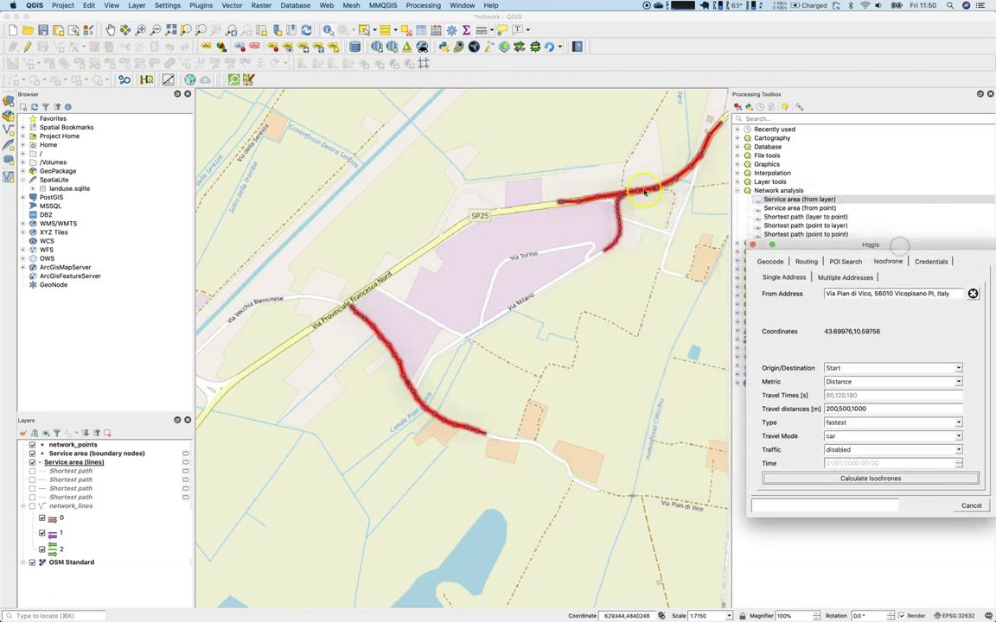
left_click(865, 277)
left_click(882, 314)
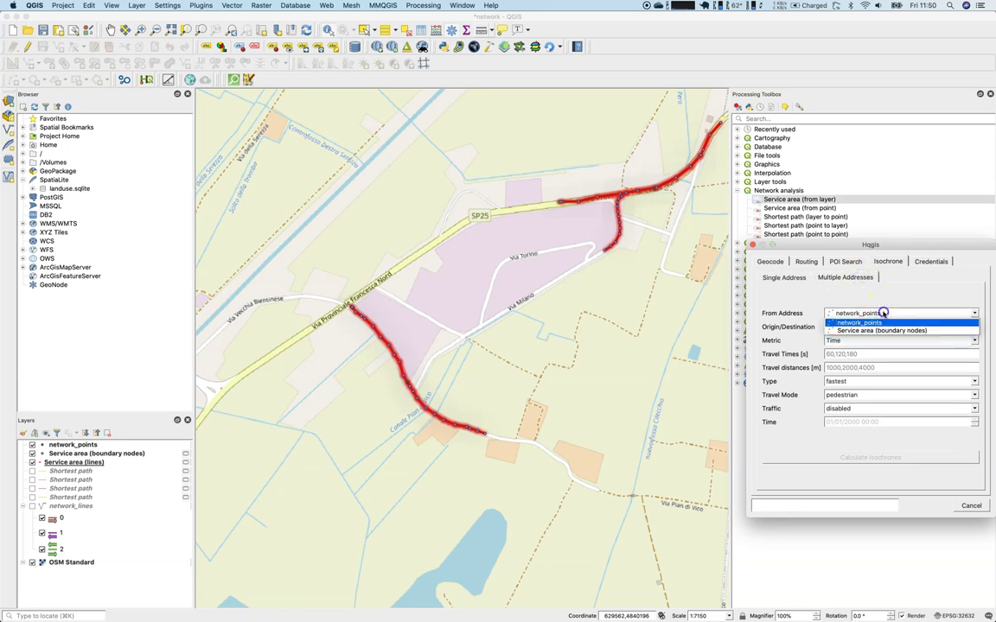
left_click(882, 321)
left_click(876, 327)
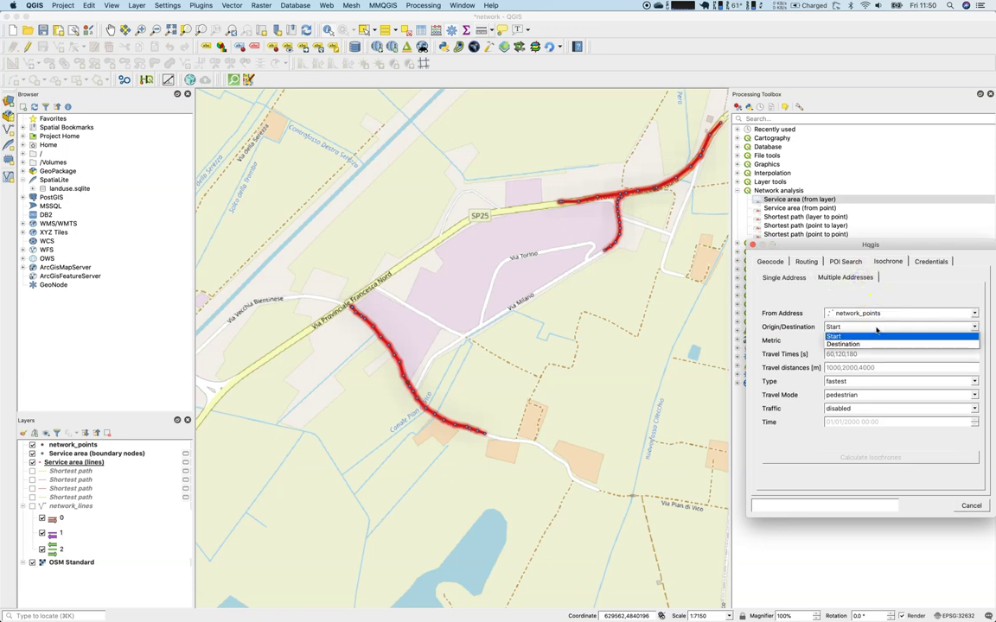
left_click(877, 327)
- Calculate car distance isochrones of 250, 500 and 1000 m
left_click(869, 340)
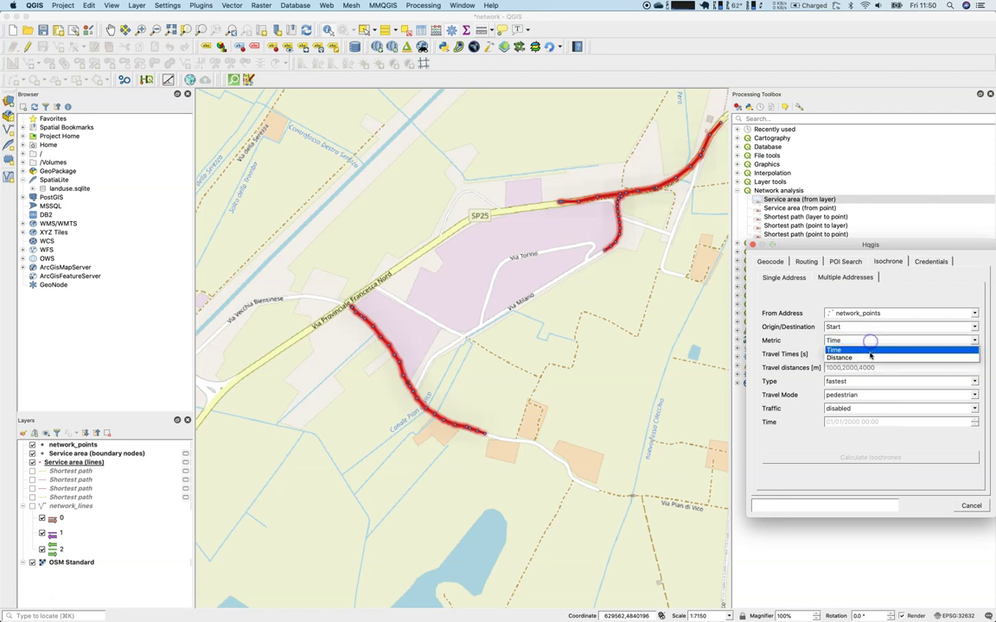
left_click(871, 357)
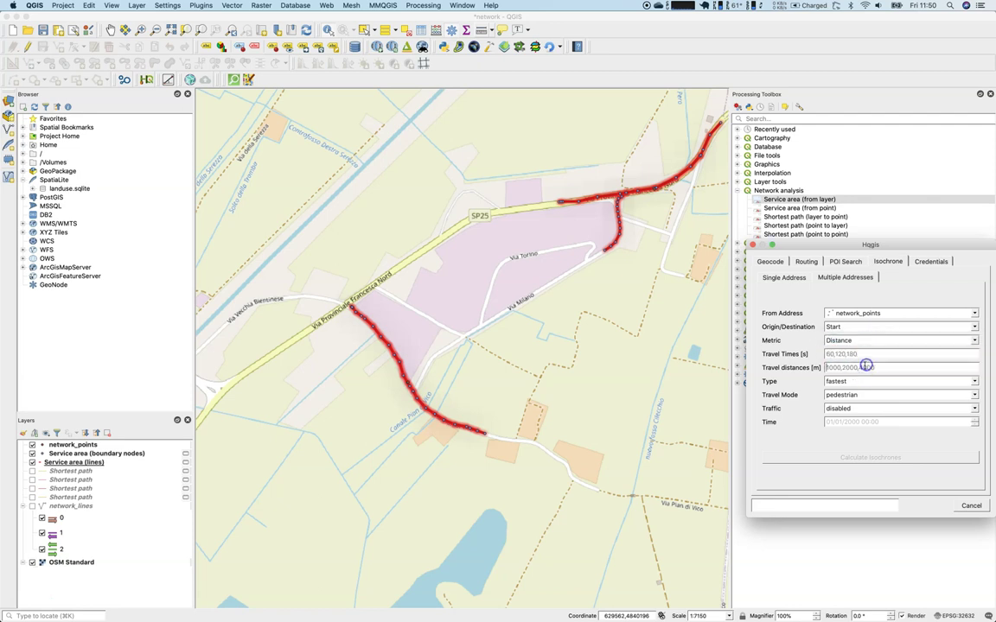
type("250,500,1000")
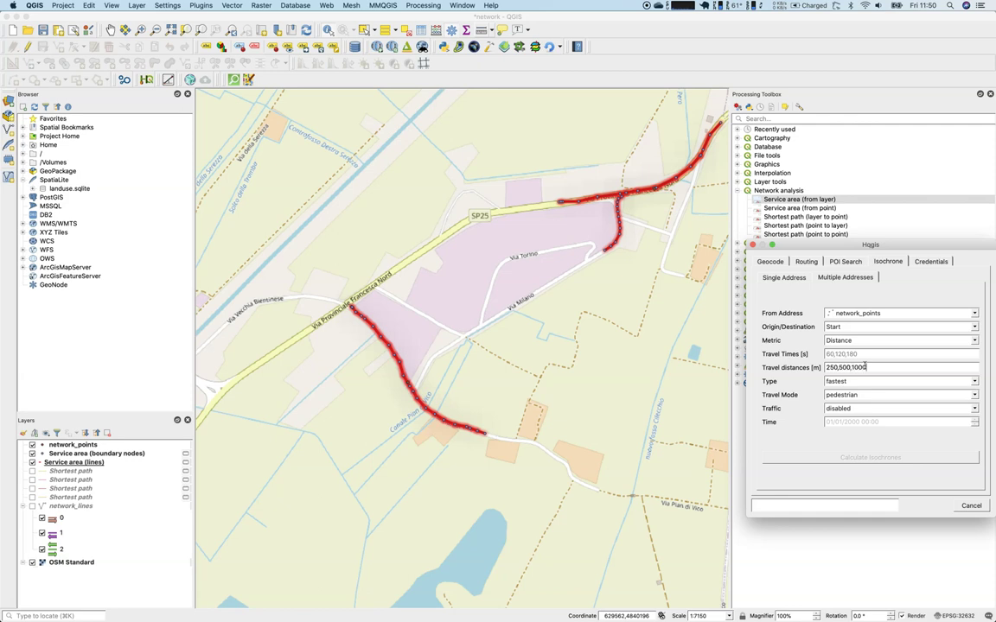
left_click(877, 396)
left_click(876, 414)
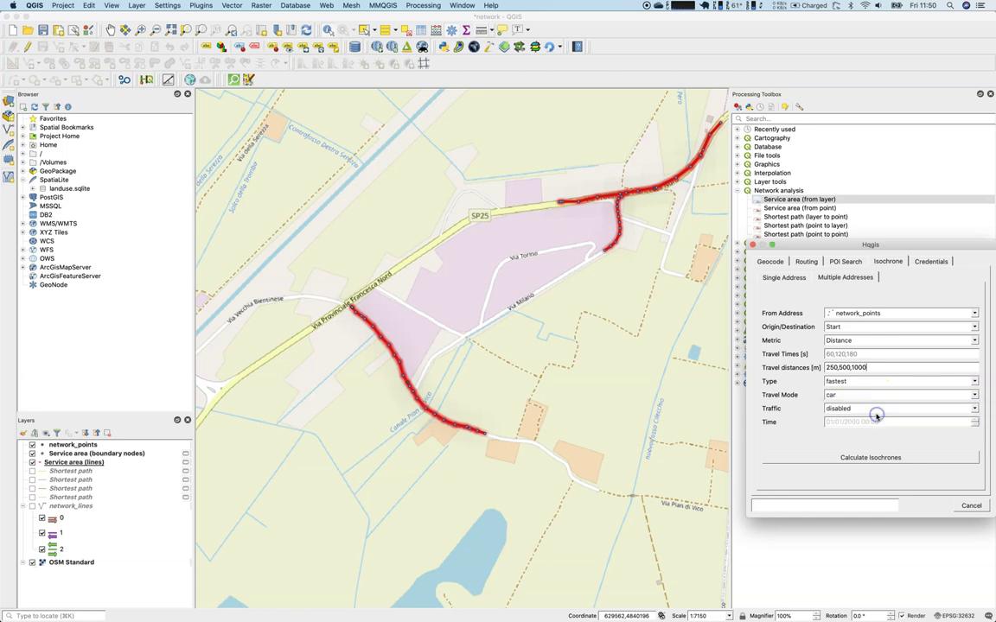
left_click(801, 458)
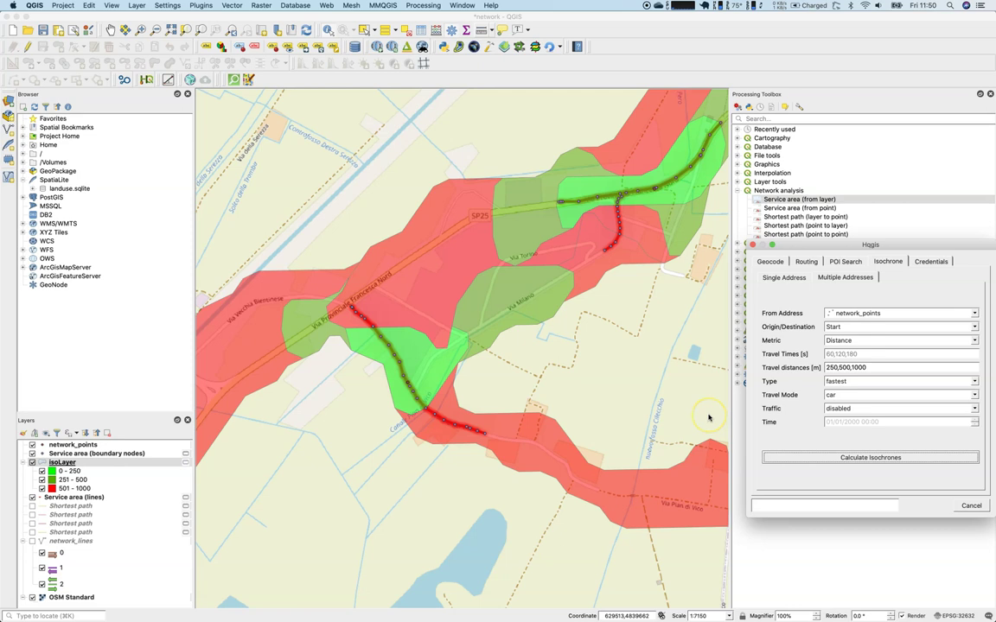
- Fix the travel distances to 250,500,1000 and zoom the map out to about 1:14300
left_click(835, 369)
type("0")
scroll(365, 340, "up", 2)
scroll(365, 339, "down", 3)
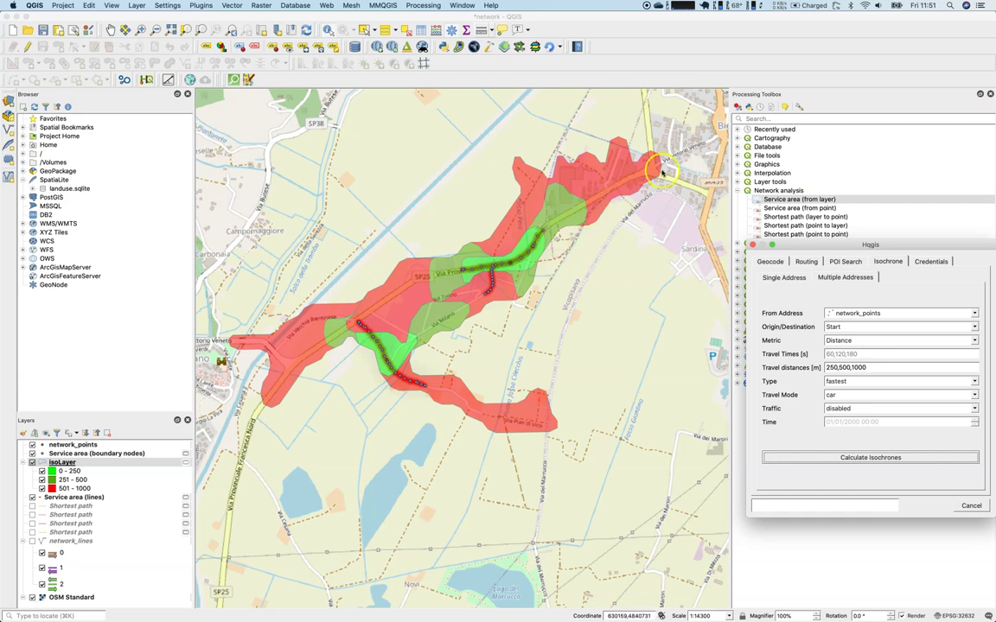
- Calculate car time isochrones at 60, 120, 180 and 240 s, then hide the distance isoLayer
left_click(872, 343)
left_click(864, 352)
left_click(864, 353)
type("60,120,180,240")
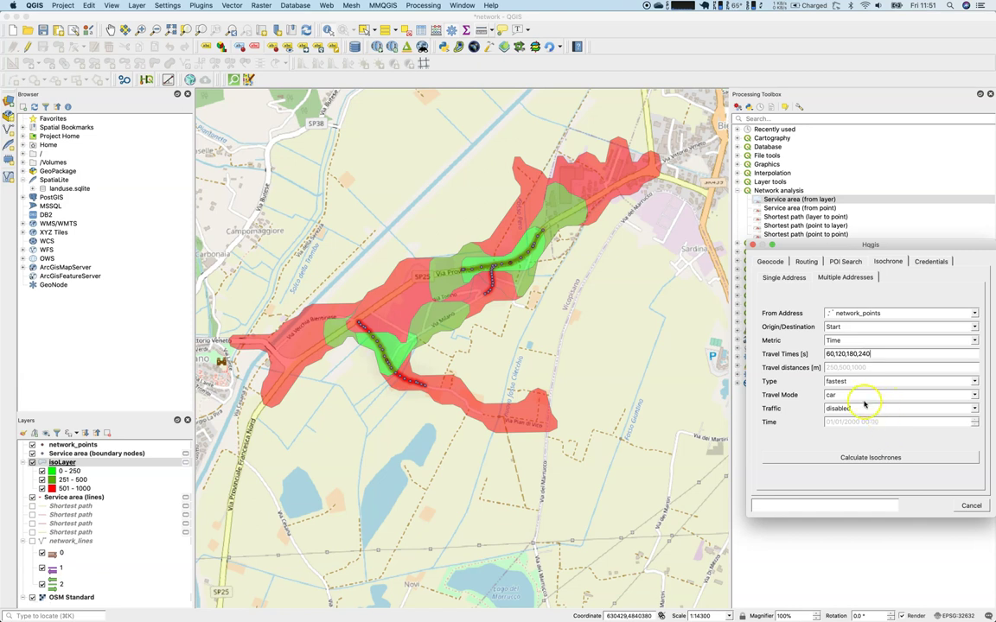
left_click(889, 456)
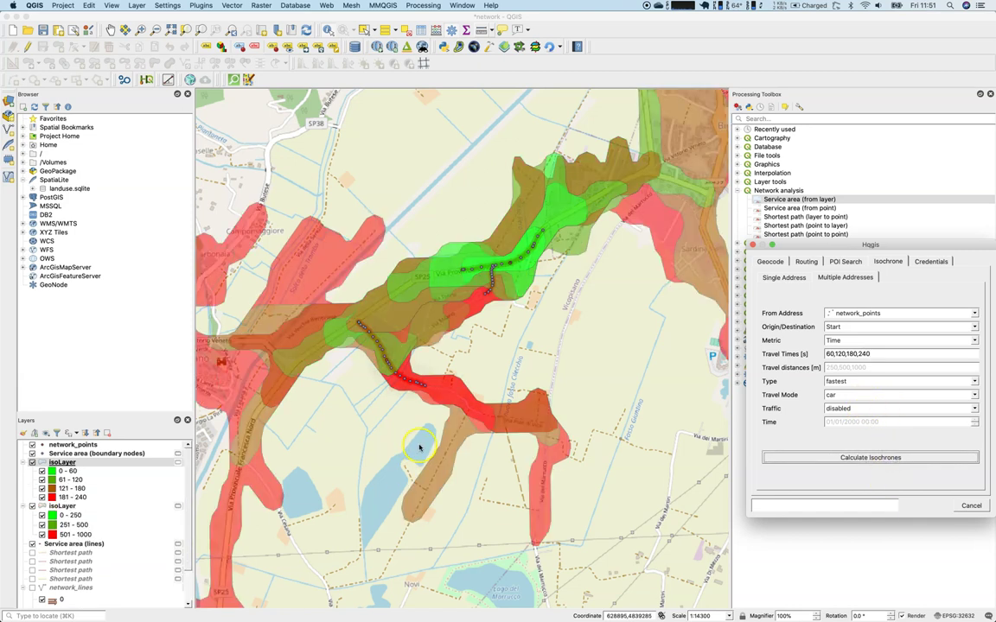
left_click(32, 508)
scroll(467, 382, "down", 1)
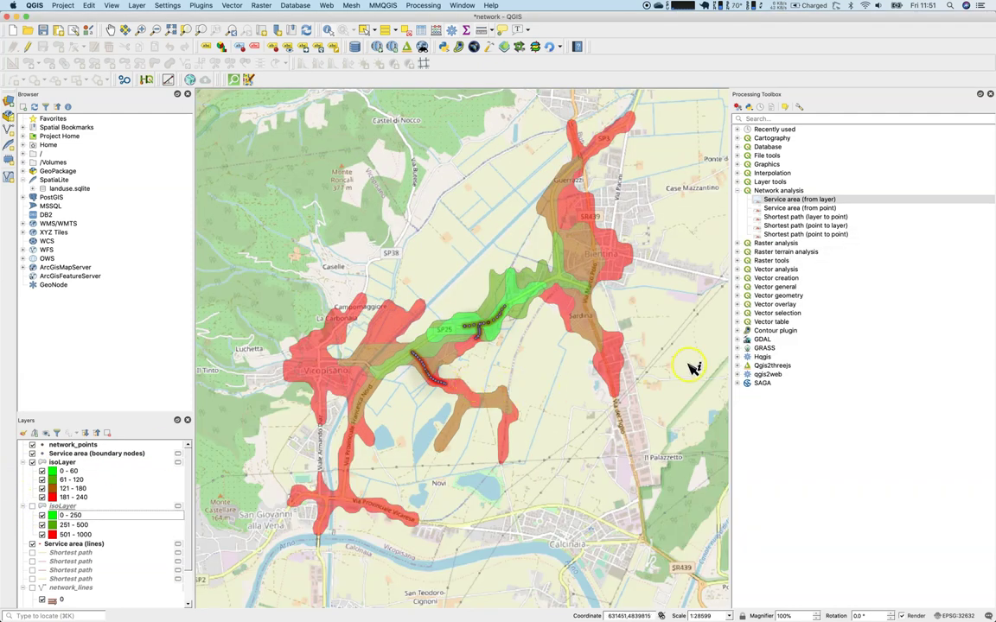
- Calculate traffic-aware car time isochrones for a 01/07/2020 08:00 departure
key("ctrl+Up")
left_click(865, 471)
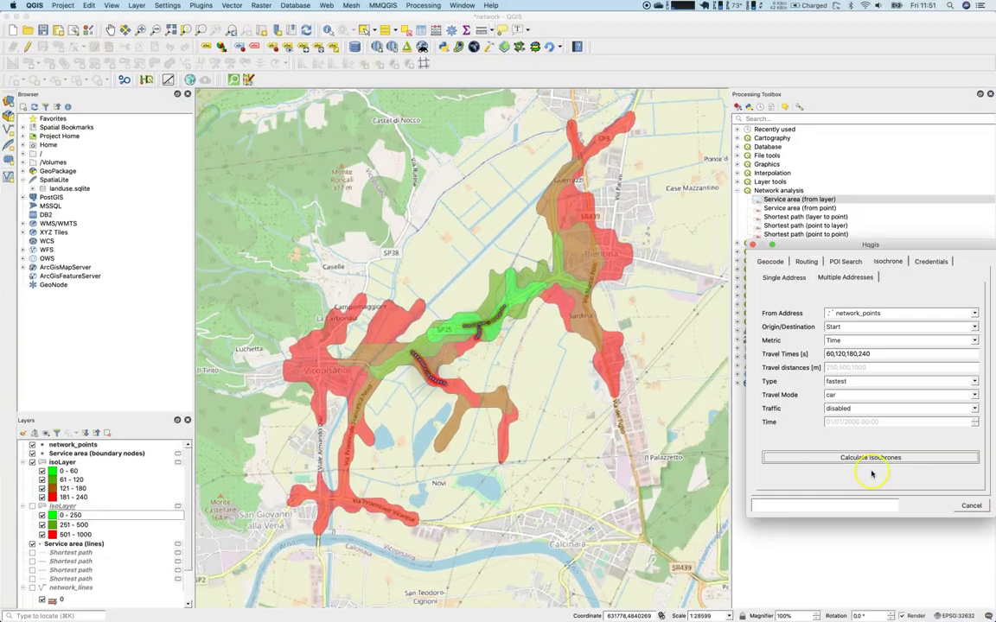
left_click(870, 411)
left_click(865, 425)
left_click(833, 422)
type("2030 00:00")
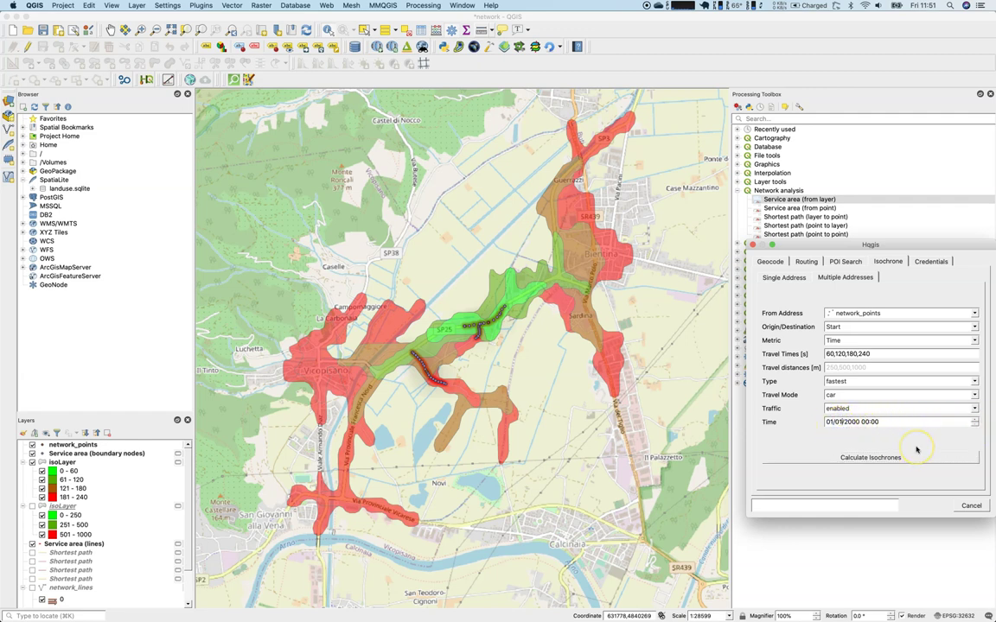
type("7")
double_click(863, 421)
left_click(856, 422)
key("BackSpace")
key("BackSpace")
left_click(899, 457)
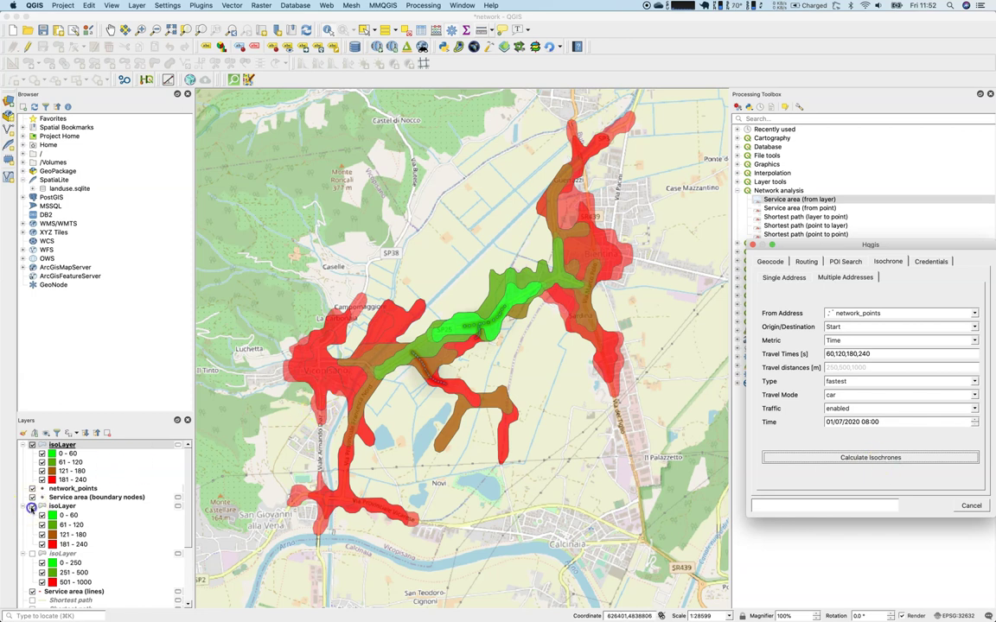
- Recalculate the traffic-aware isochrones for a 02:00 departure on the same date
left_click(30, 508)
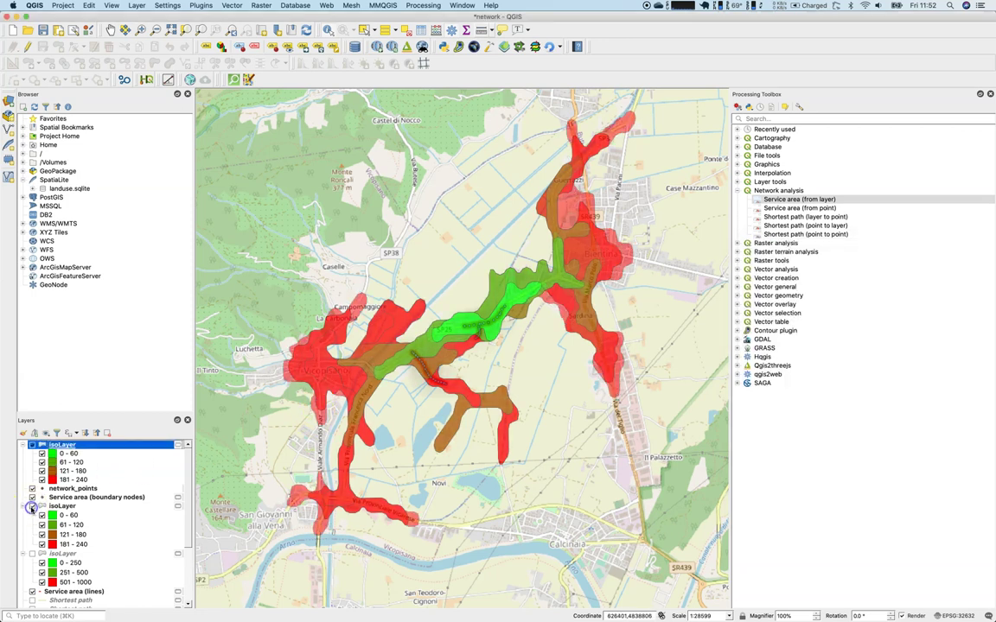
key("ctrl+Up")
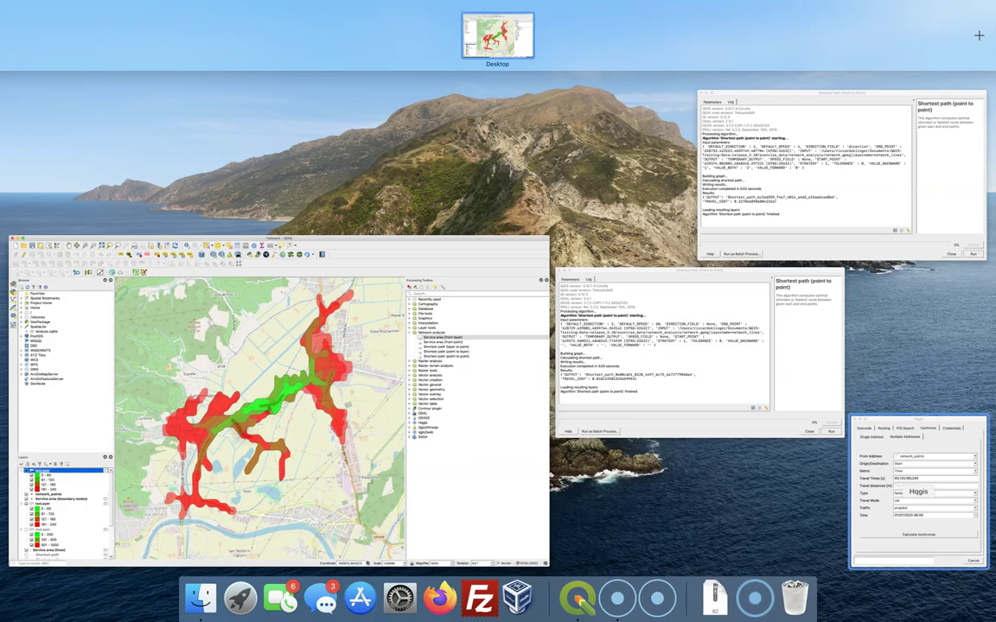
left_click(900, 478)
left_click(869, 422)
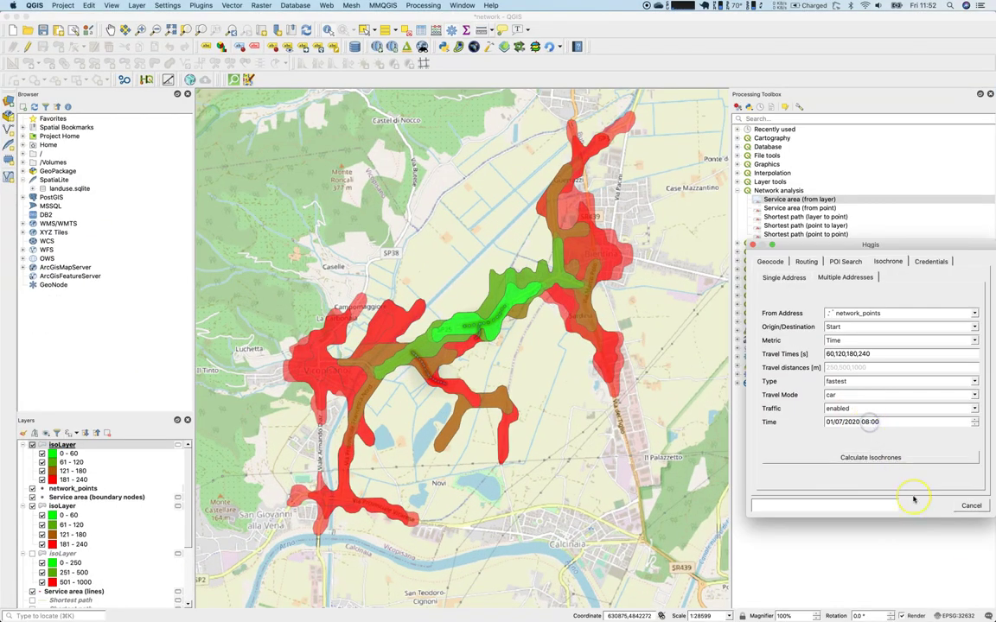
type("02")
left_click(925, 456)
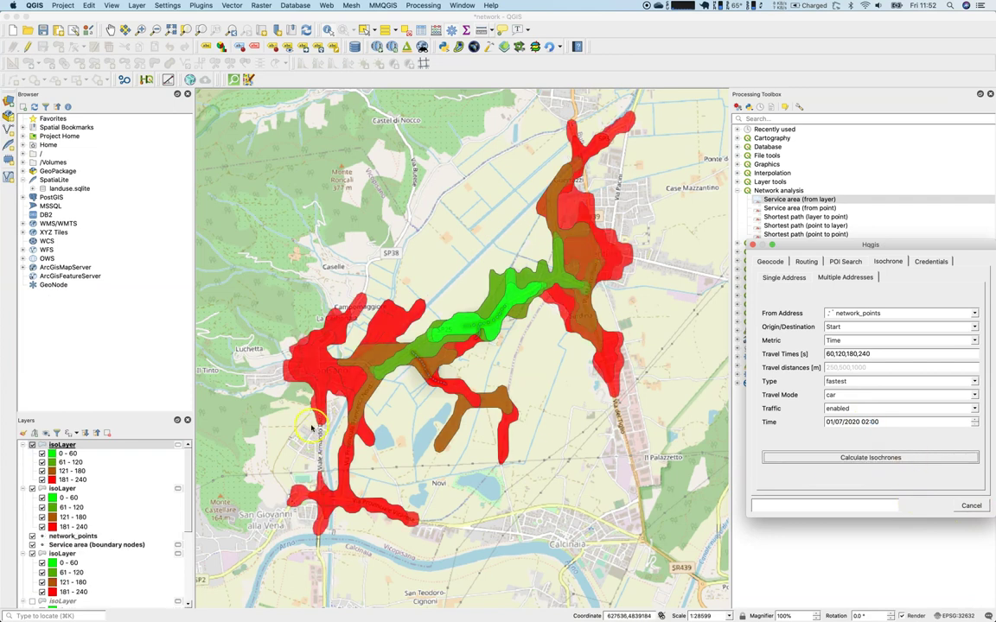
- Hide the two newest isoLayers, network_points and the service-area boundary nodes
left_click(32, 445)
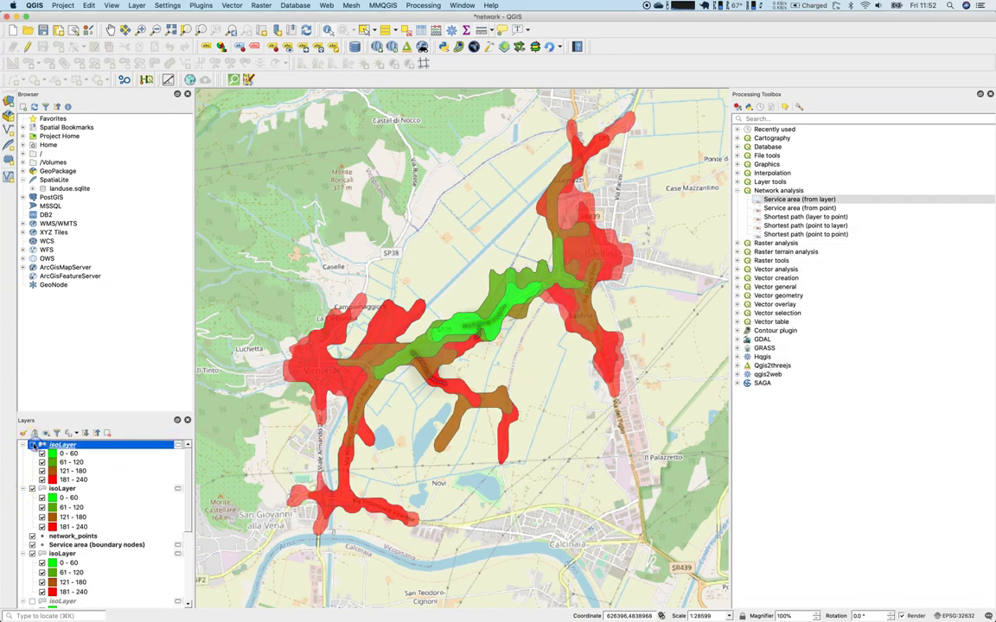
left_click(32, 489)
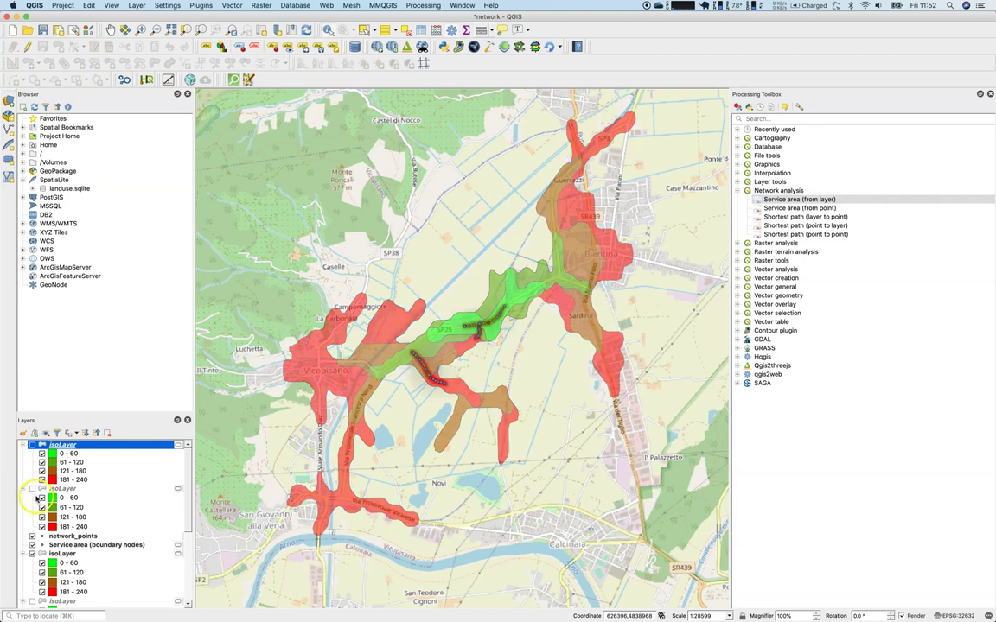
left_click(32, 537)
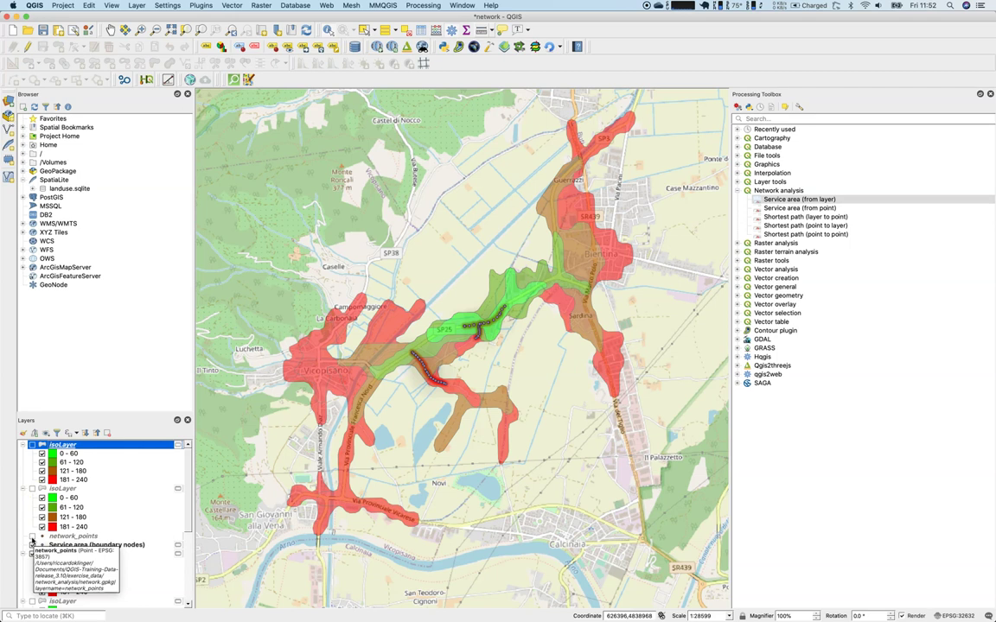
left_click(32, 546)
- Hide the remaining time isoLayer and select the point-to-point shortest path algorithm
scroll(72, 481, "down", 3)
scroll(73, 481, "down", 3)
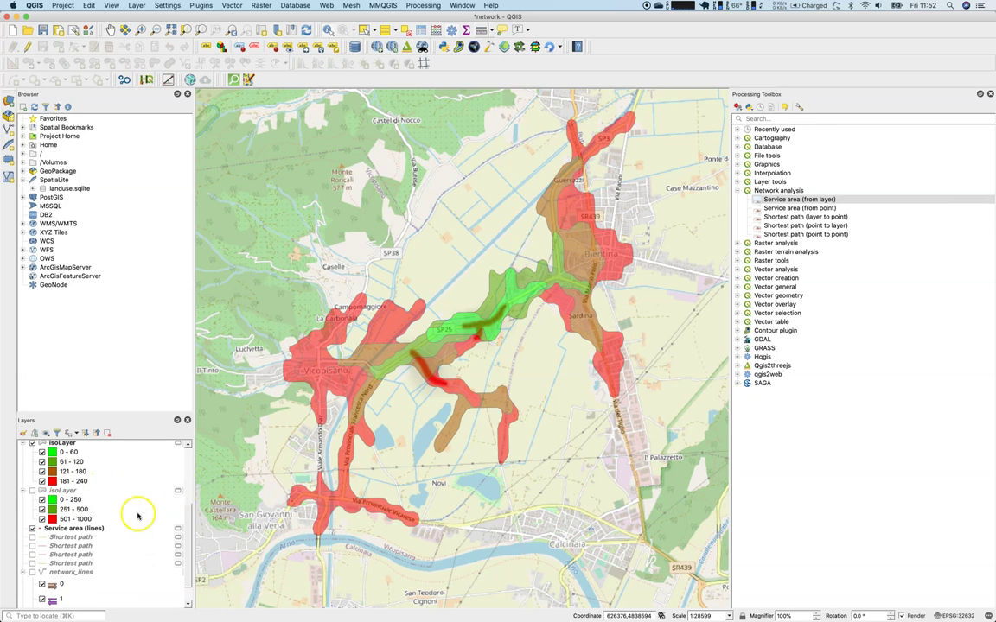
scroll(38, 484, "up", 2)
scroll(38, 490, "up", 3)
left_click(32, 526)
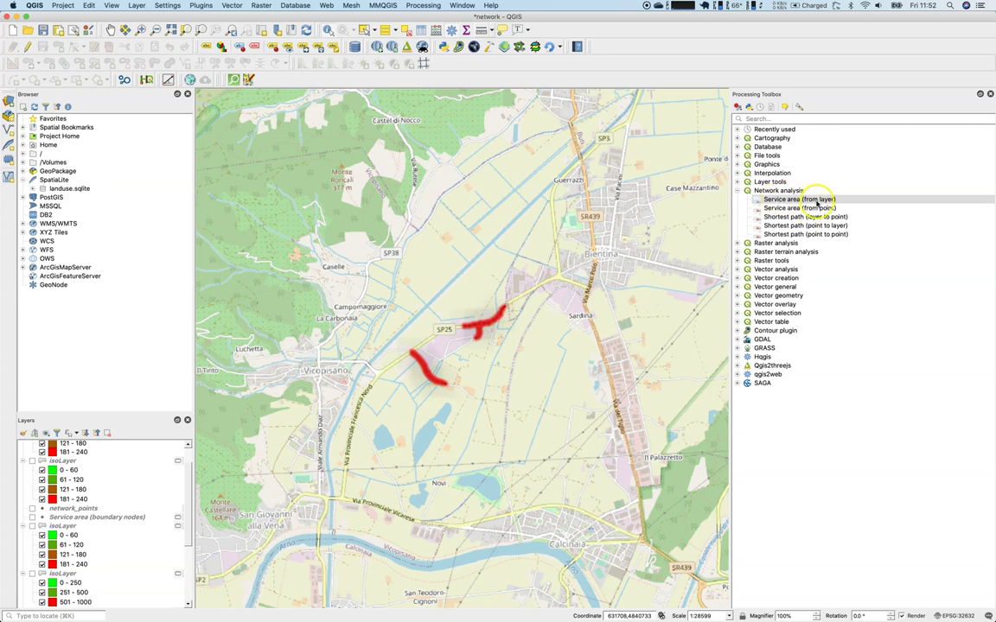
left_click(791, 234)
scroll(421, 425, "up", 2)
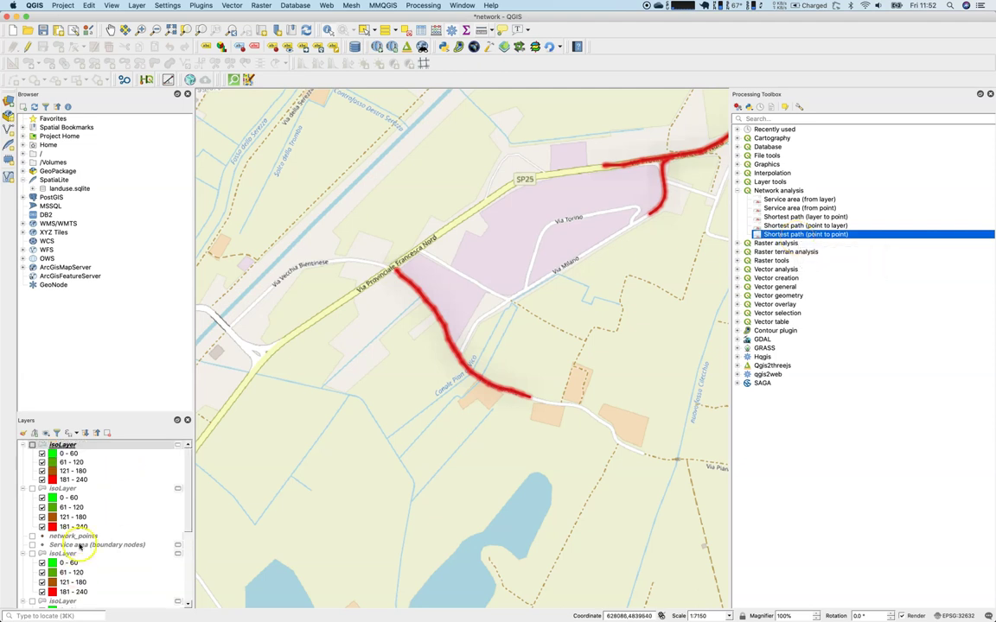
- Turn on network_lines and zoom in close on the road junction along Via Milano
scroll(41, 560, "down", 5)
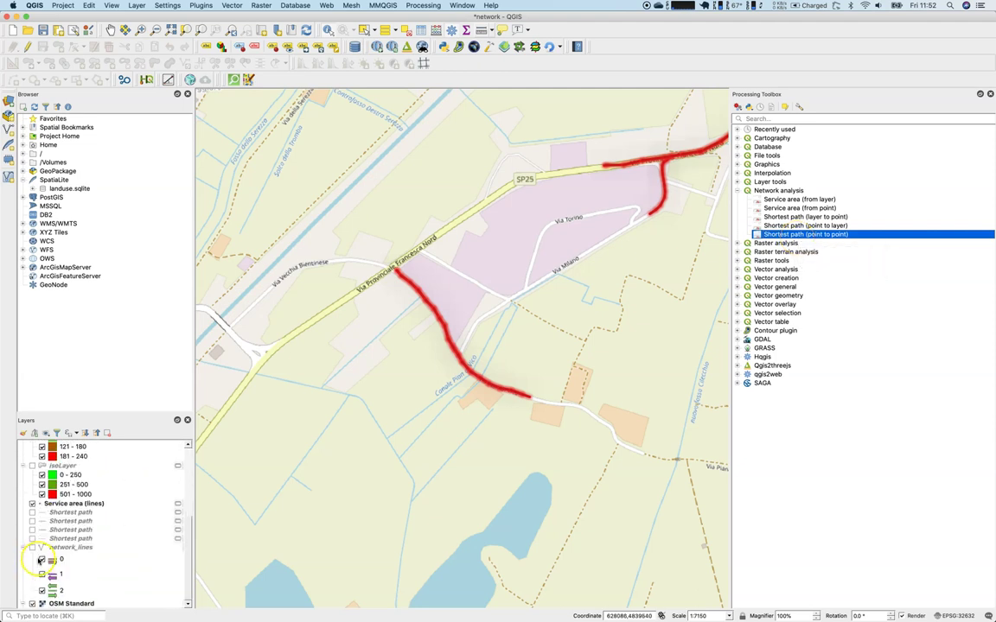
left_click(32, 547)
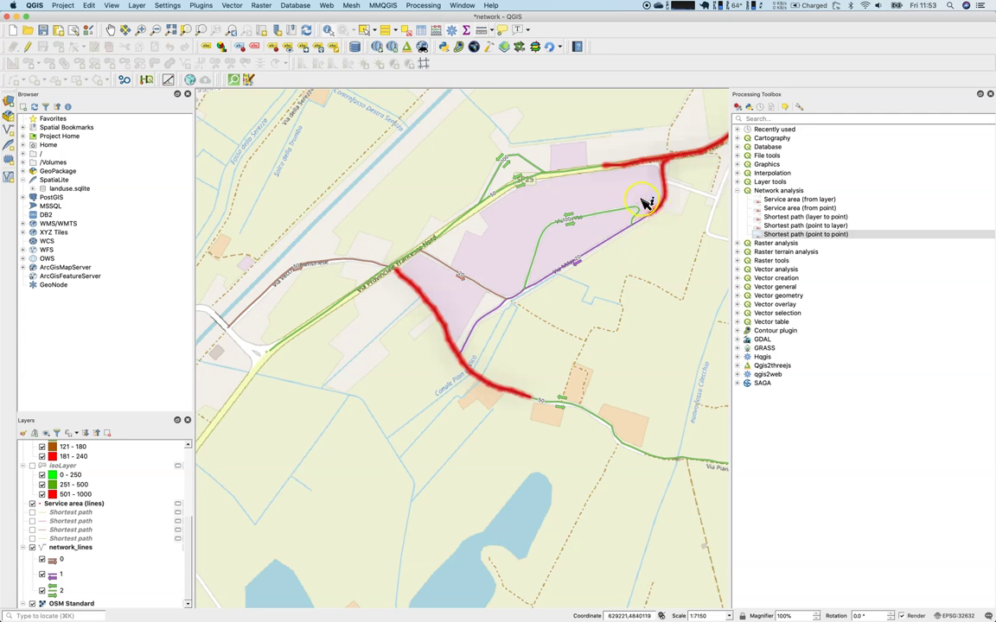
scroll(509, 306, "up", 1)
scroll(509, 305, "up", 1)
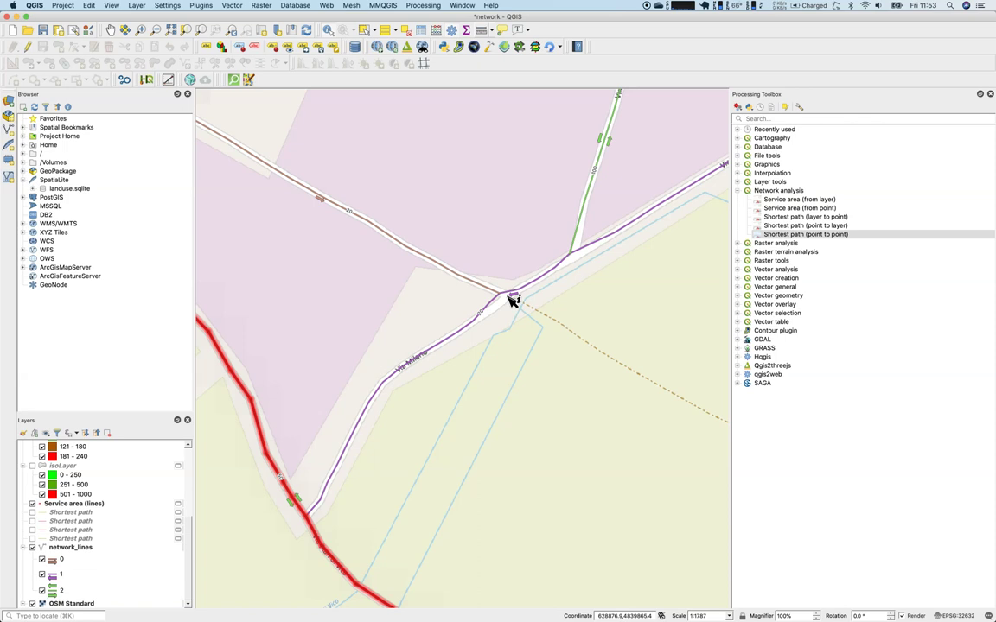
left_click_drag(513, 304, 533, 336)
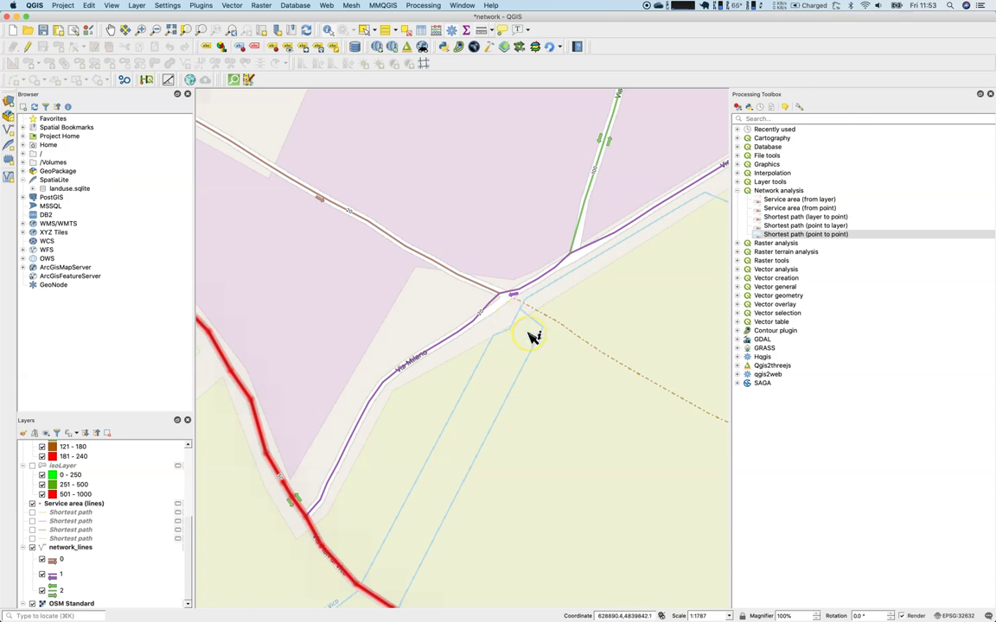